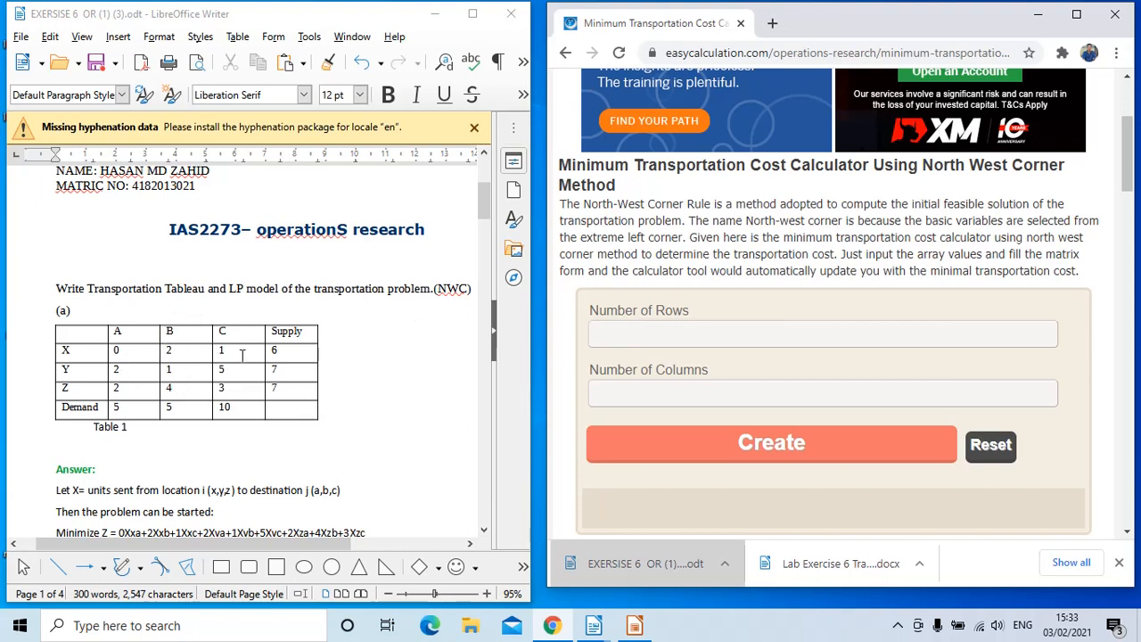
# Step: Create a transportation matrix with 3 rows and 3 columns in the North West Corner calculator
pyautogui.click(645, 336)
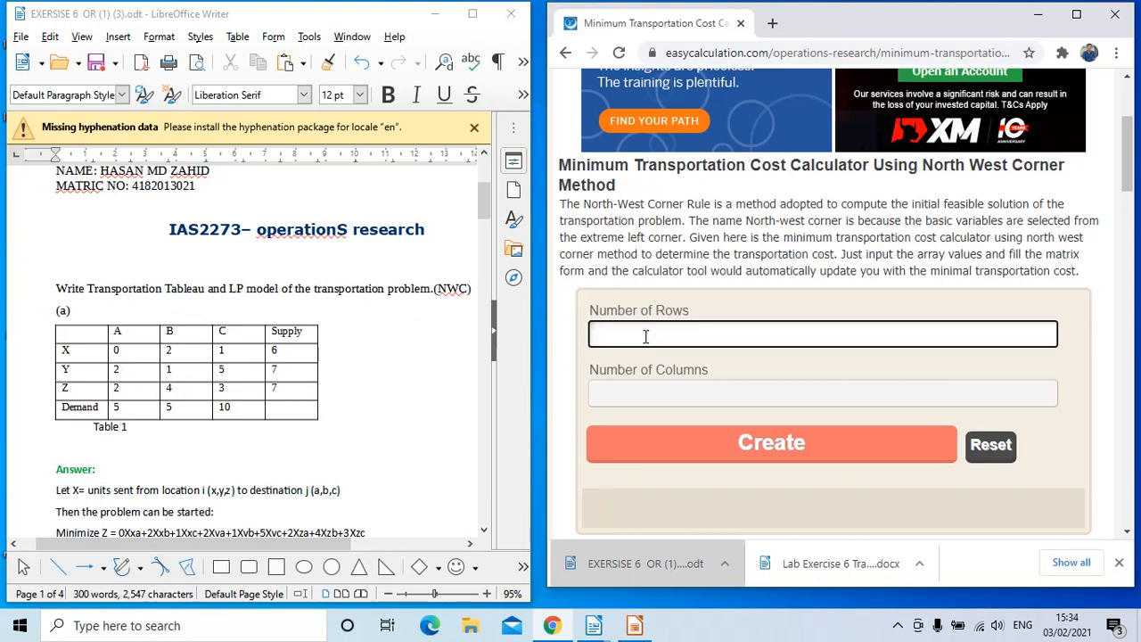
pyautogui.write('3')
pyautogui.click(650, 398)
pyautogui.write('3')
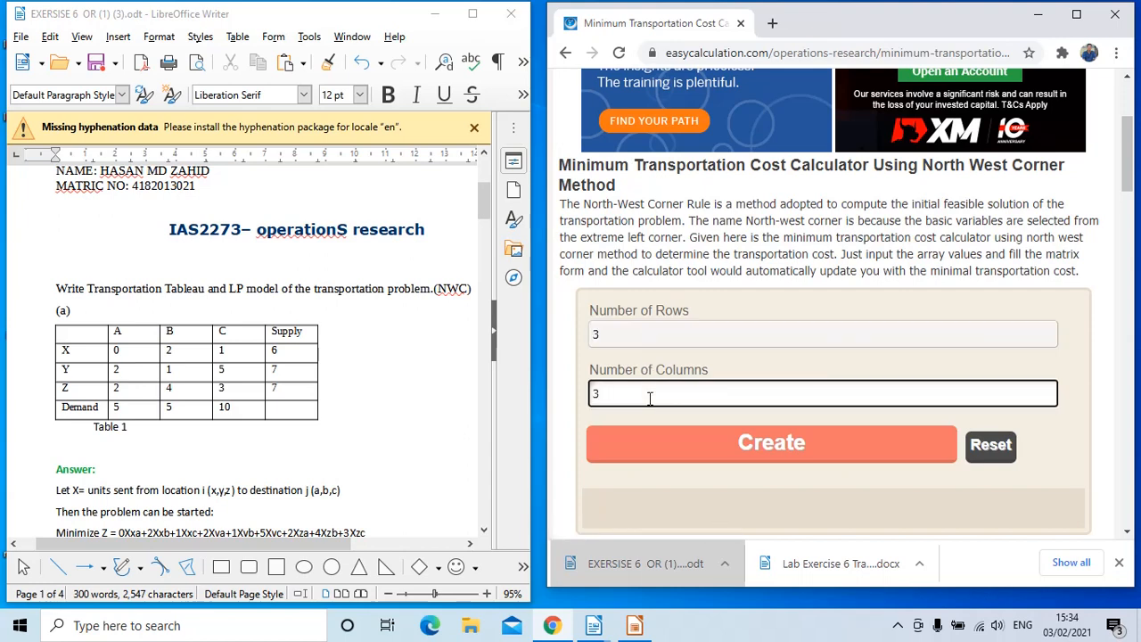
pyautogui.click(791, 446)
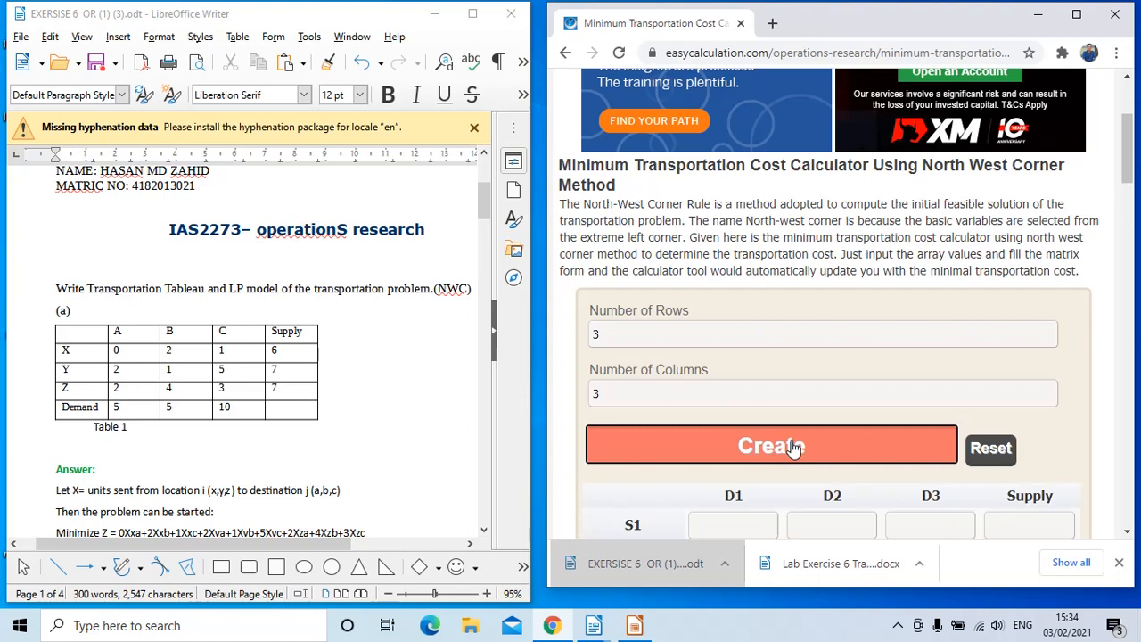
# Step: Fill row S1 of the calculator matrix with costs 0, 2 and 1 for D1 to D3 and supply 6
pyautogui.scroll(-2, 828, 392)
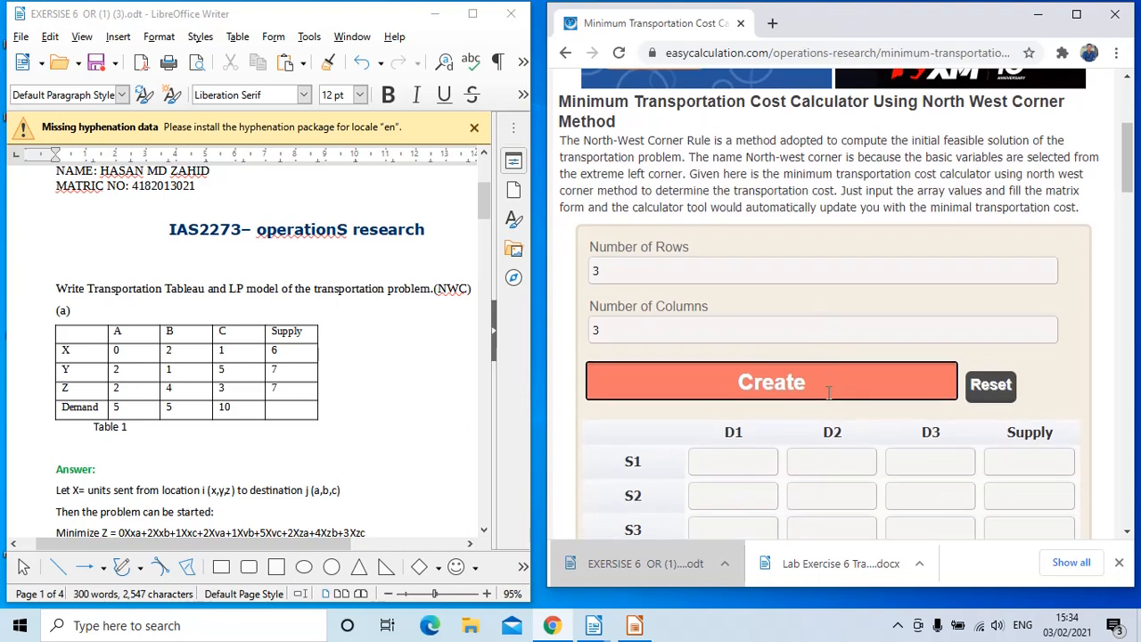
pyautogui.scroll(-2, 828, 393)
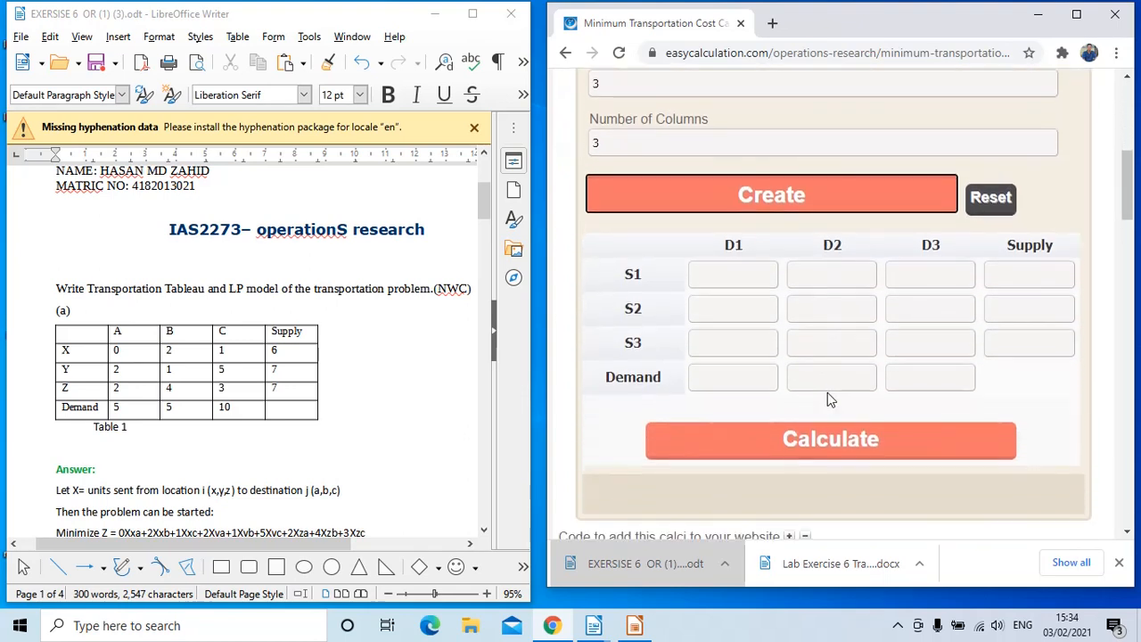
pyautogui.click(746, 280)
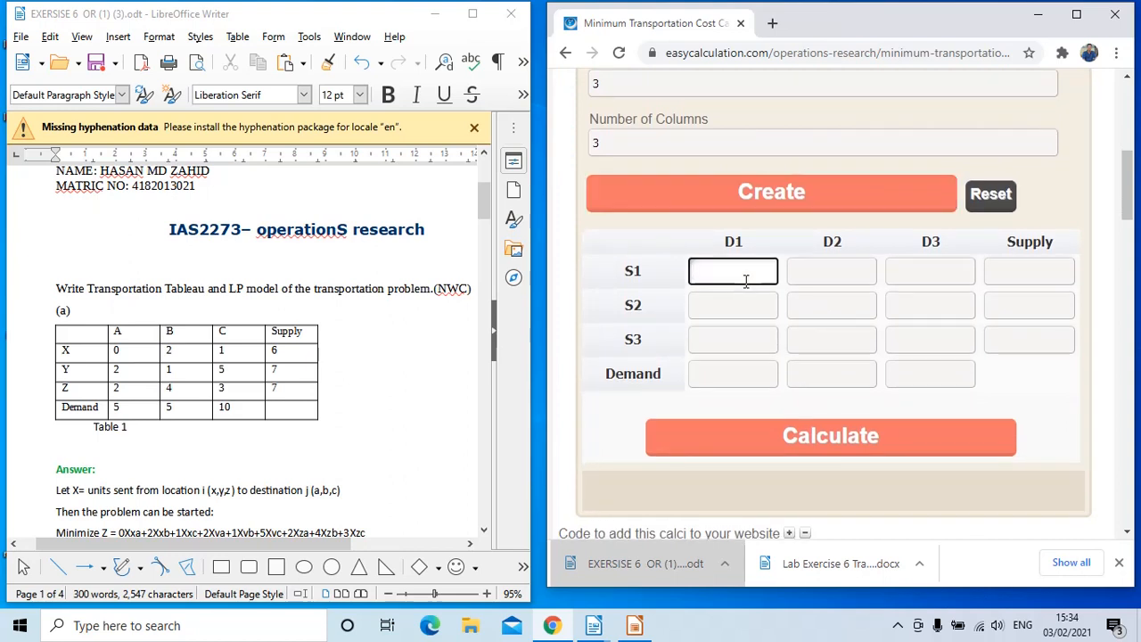
pyautogui.write('0')
pyautogui.click(852, 268)
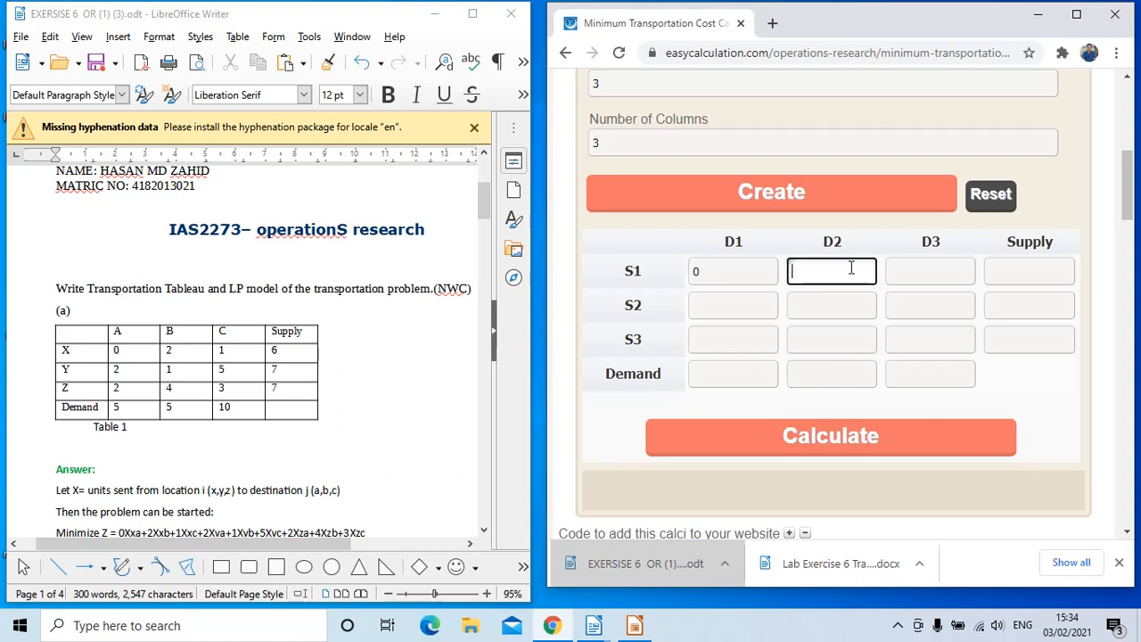
pyautogui.write('2')
pyautogui.click(941, 267)
pyautogui.write('1')
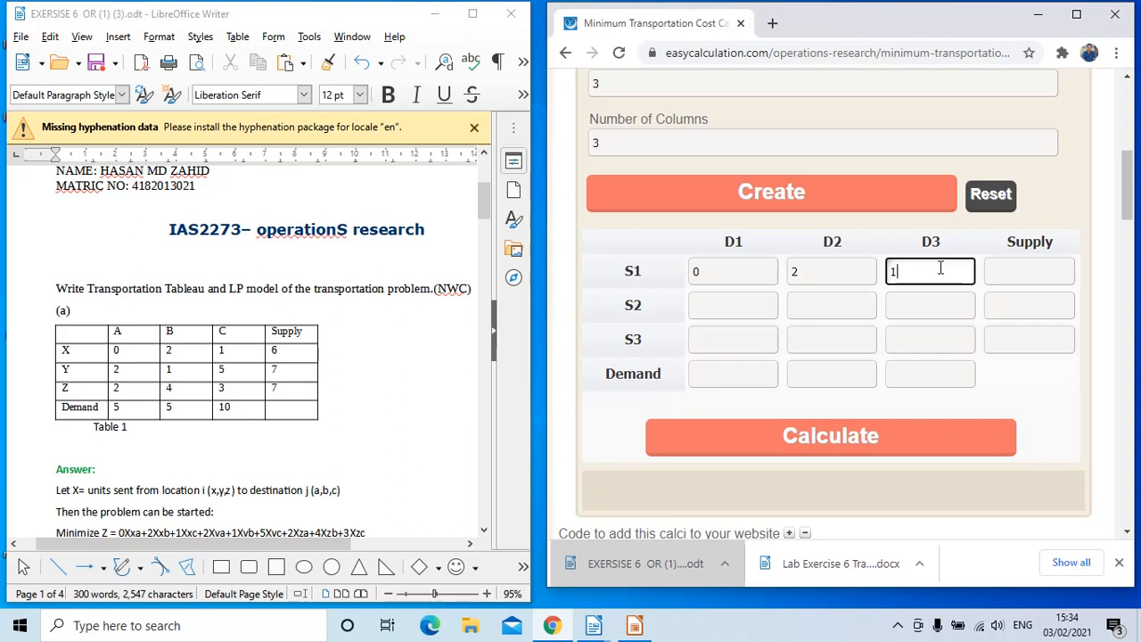
pyautogui.click(1013, 270)
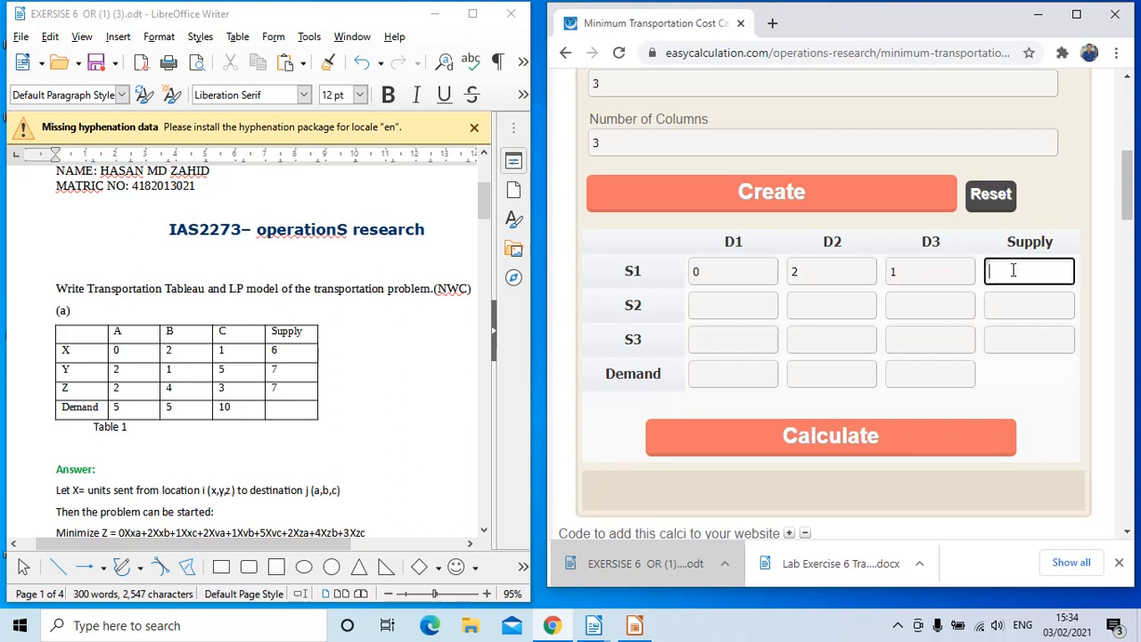
pyautogui.write('6')
# Step: Fill row S2 with costs 2, 1 and 5 for D1 to D3 and supply 7
pyautogui.click(756, 303)
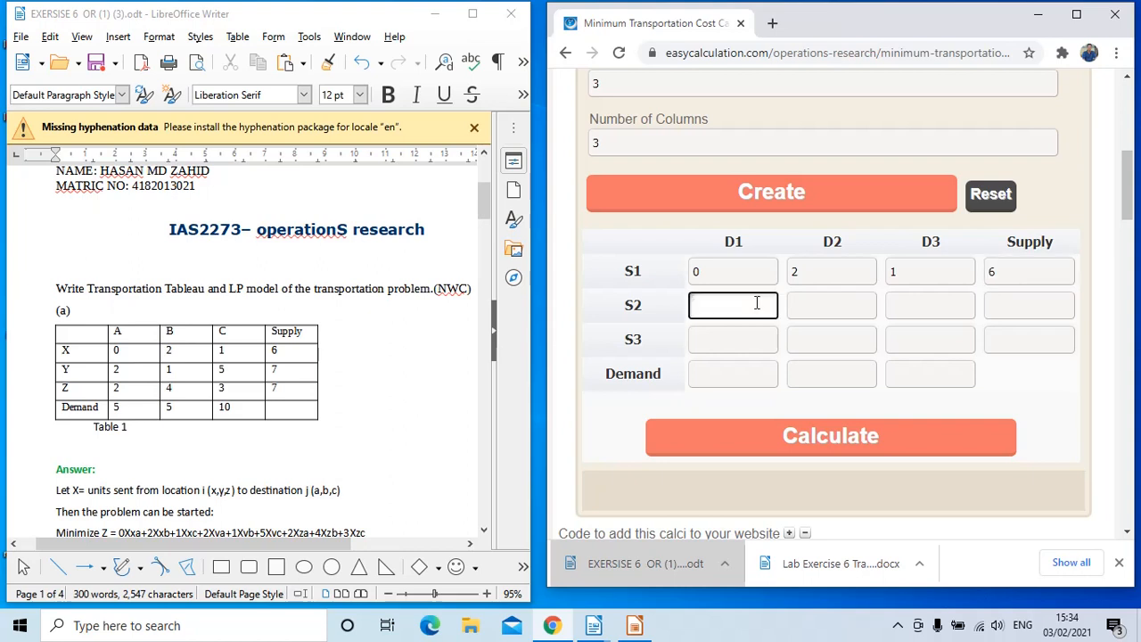
pyautogui.write('2')
pyautogui.click(808, 306)
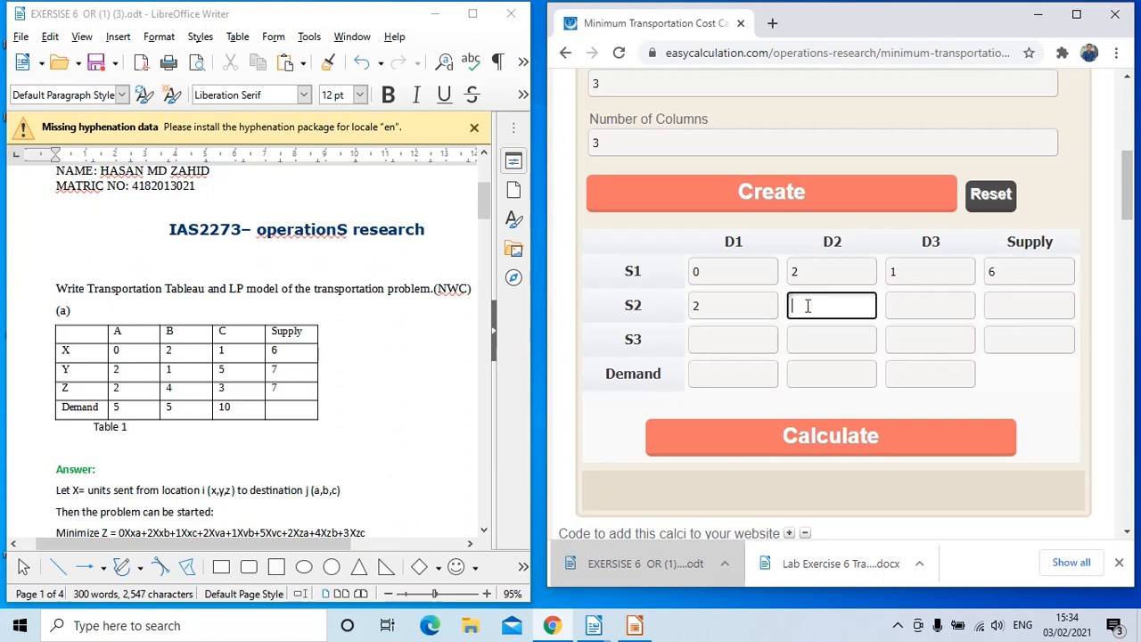
pyautogui.write('1')
pyautogui.click(909, 305)
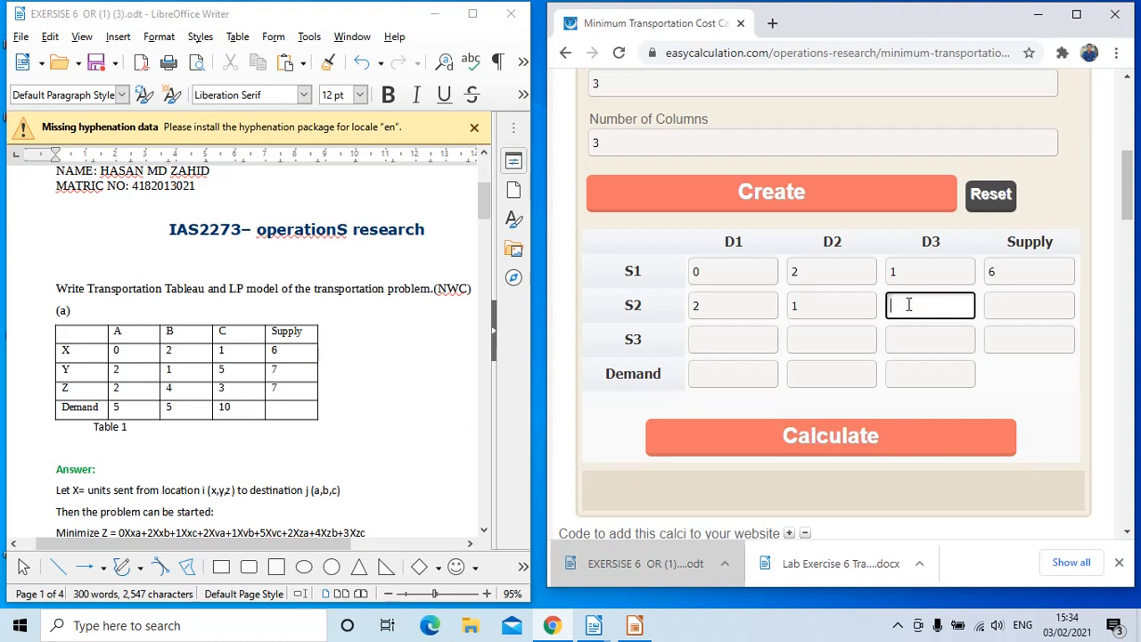
pyautogui.write('5')
pyautogui.click(990, 304)
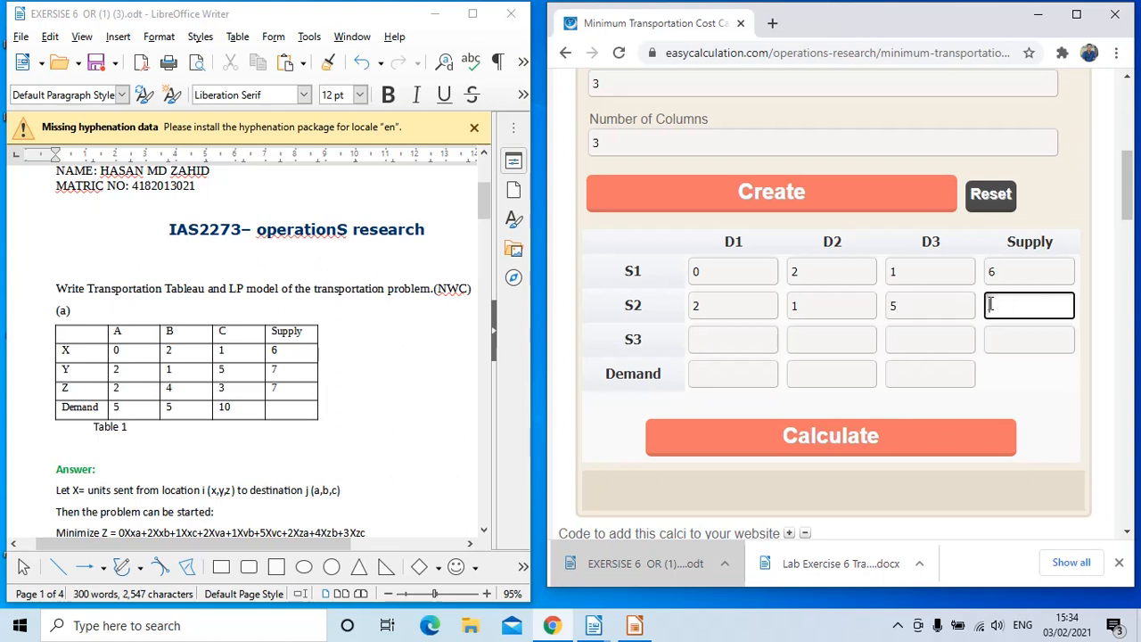
pyautogui.write('7')
# Step: Fill row S3 with costs 2, 4 and 3 for D1 to D3 and supply 7
pyautogui.click(727, 341)
pyautogui.write('2')
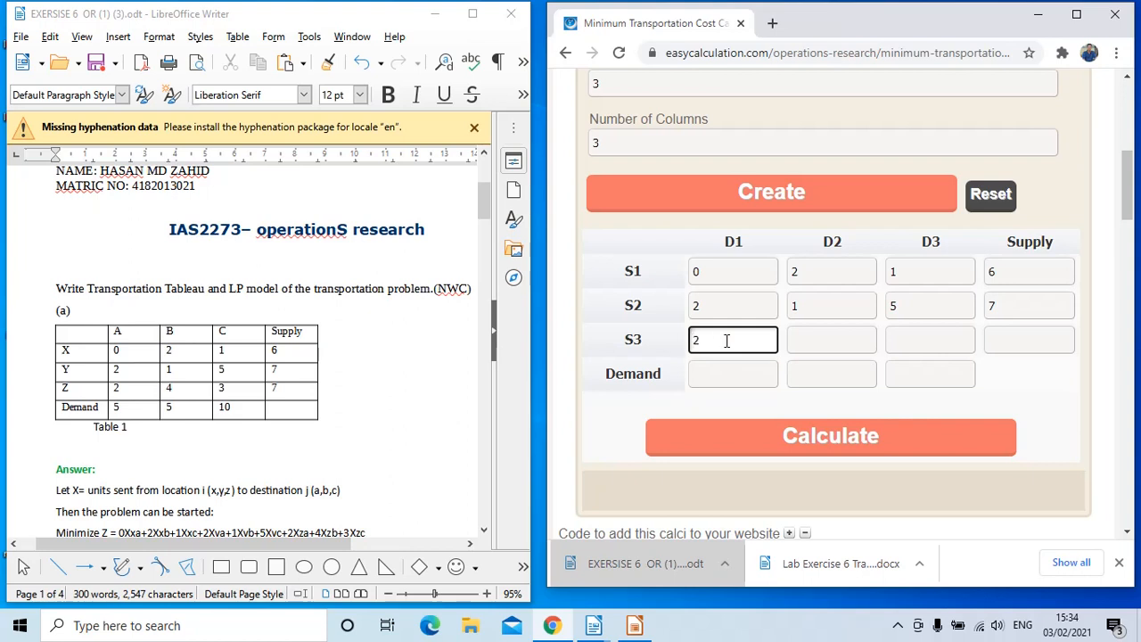
pyautogui.click(830, 336)
pyautogui.write('4')
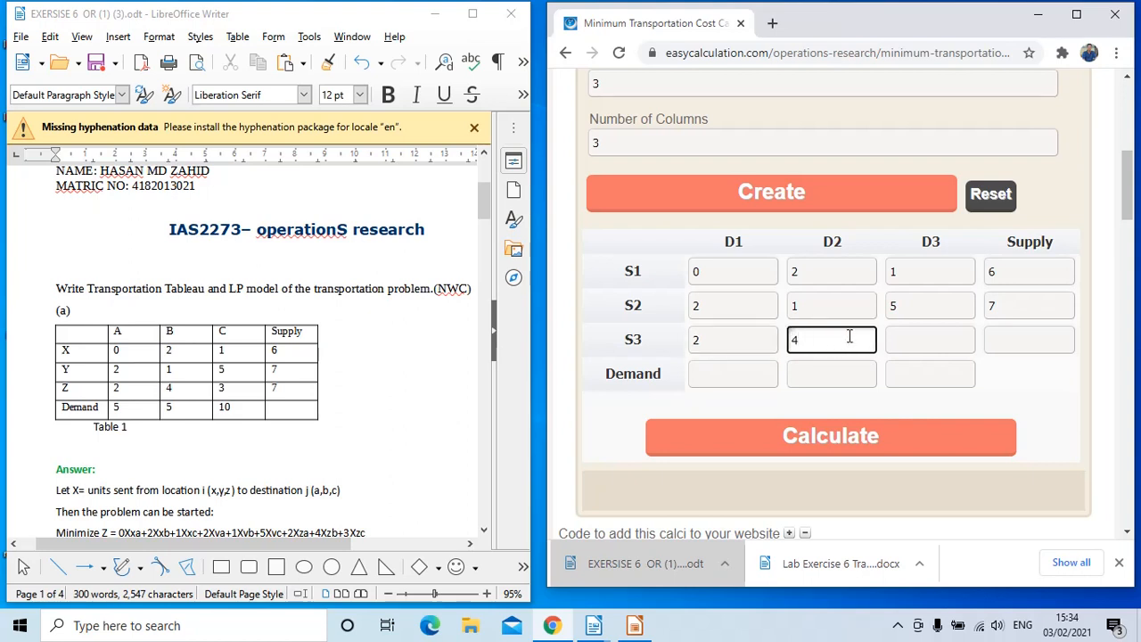
pyautogui.click(925, 339)
pyautogui.write('3')
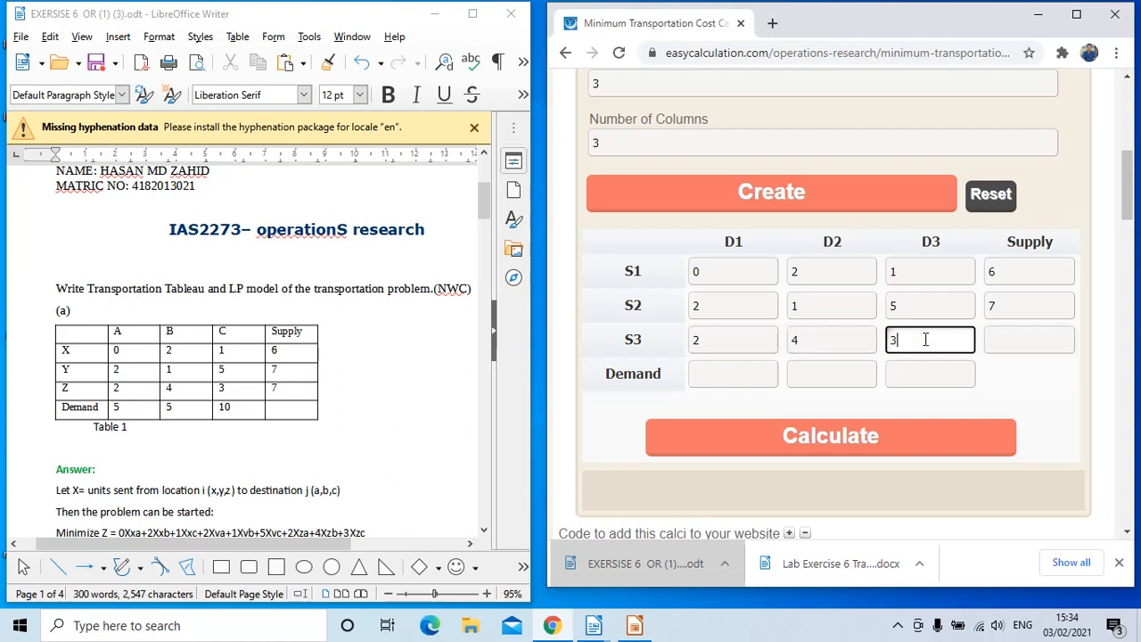
pyautogui.click(1003, 342)
pyautogui.write('7')
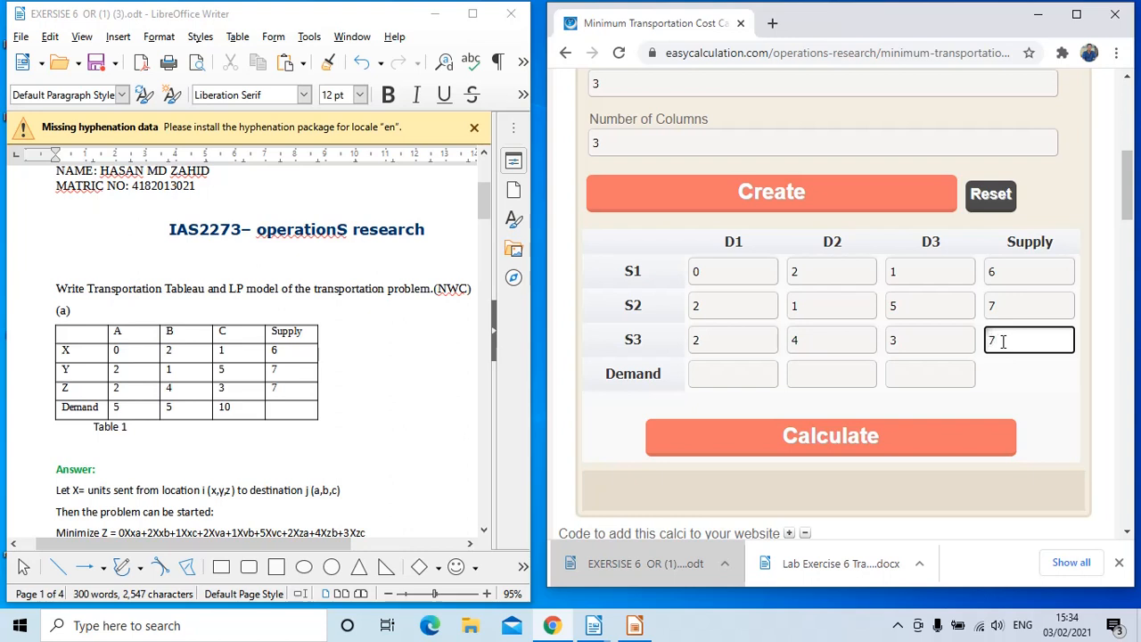
# Step: Enter demands 5, 5 and 10 for D1 to D3 and calculate the minimum transportation cost
pyautogui.click(738, 378)
pyautogui.write('5')
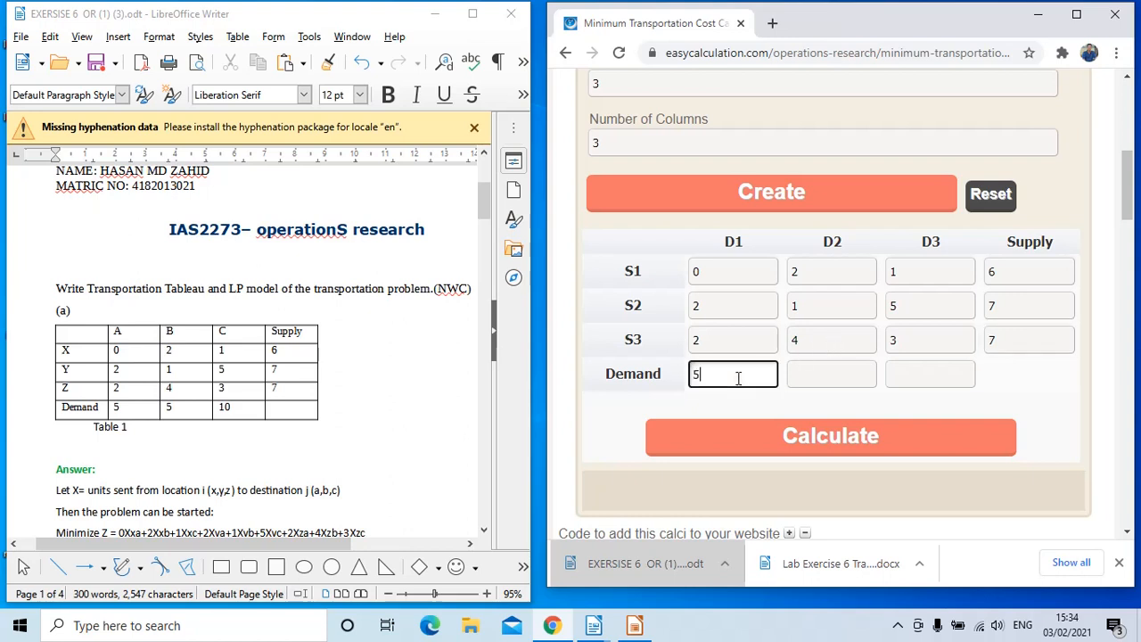
pyautogui.click(827, 370)
pyautogui.write('5')
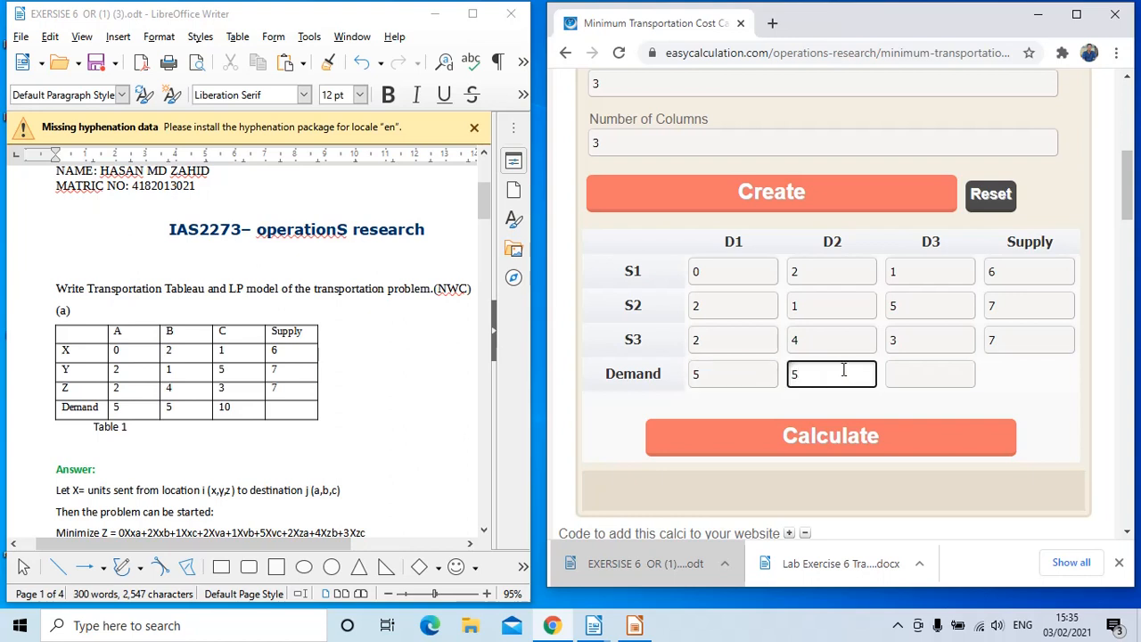
pyautogui.click(909, 375)
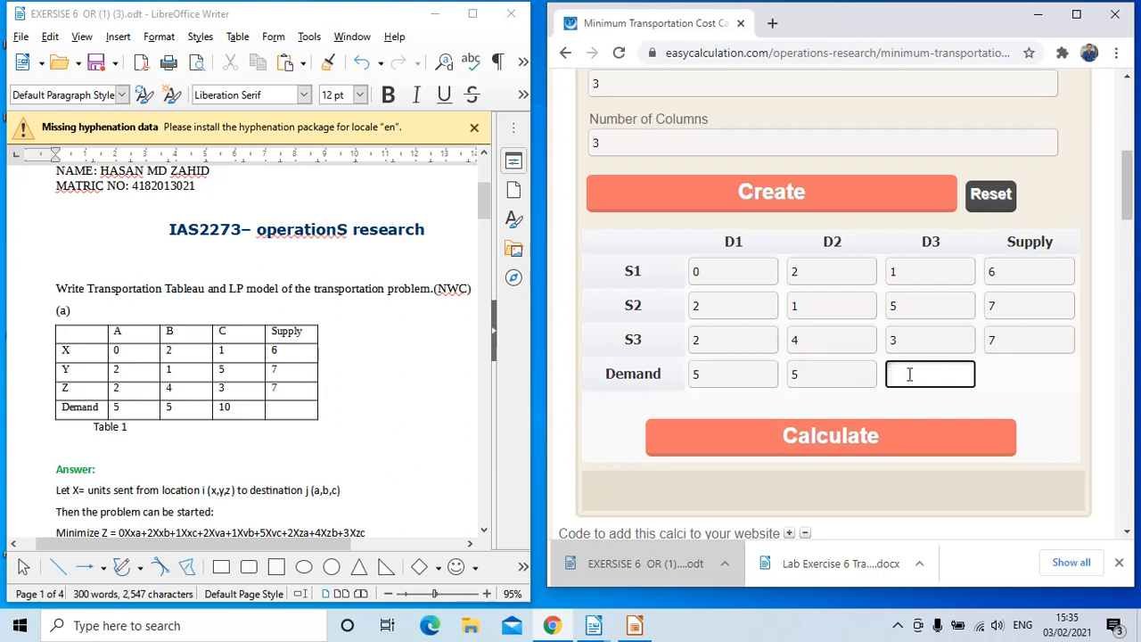
pyautogui.write('10')
pyautogui.click(896, 440)
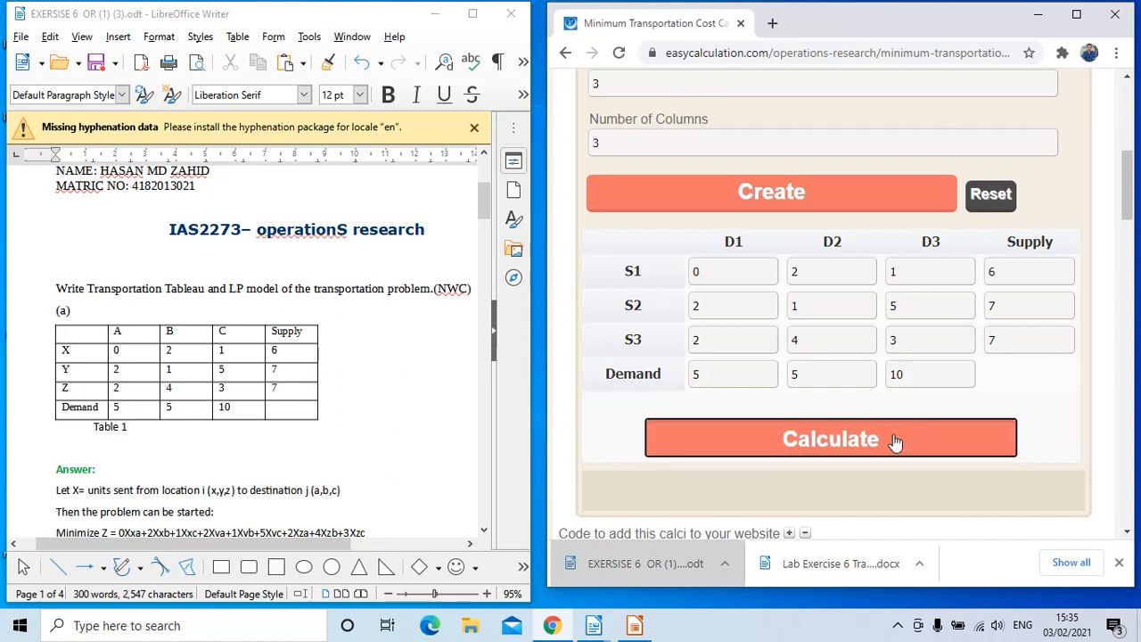
# Step: Compare the calculator's allocations and total cost with the worked solution for problem (a) in the exercise document
pyautogui.scroll(-4, 896, 441)
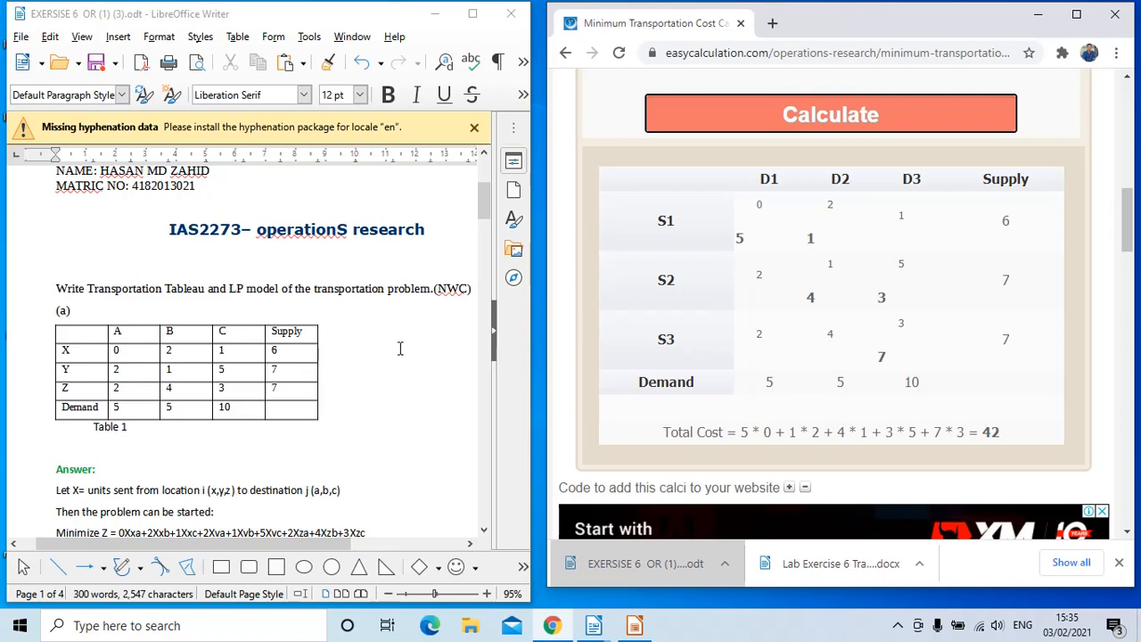
pyautogui.scroll(-3, 400, 347)
pyautogui.scroll(-9, 400, 348)
pyautogui.scroll(5, 400, 348)
pyautogui.scroll(-1, 401, 347)
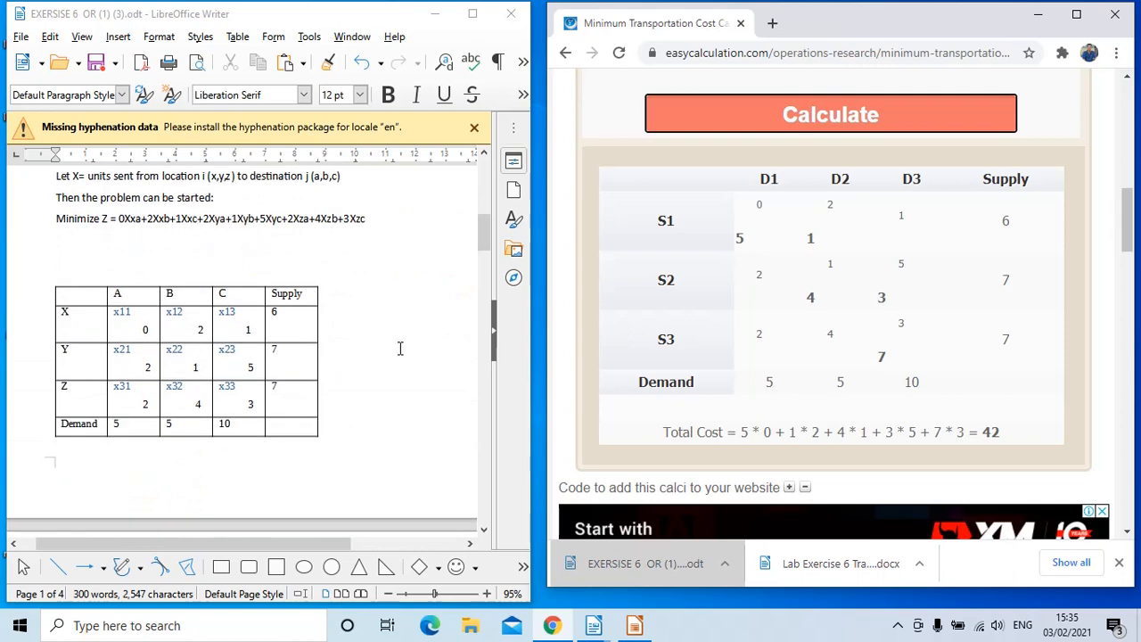
pyautogui.scroll(-12, 336, 332)
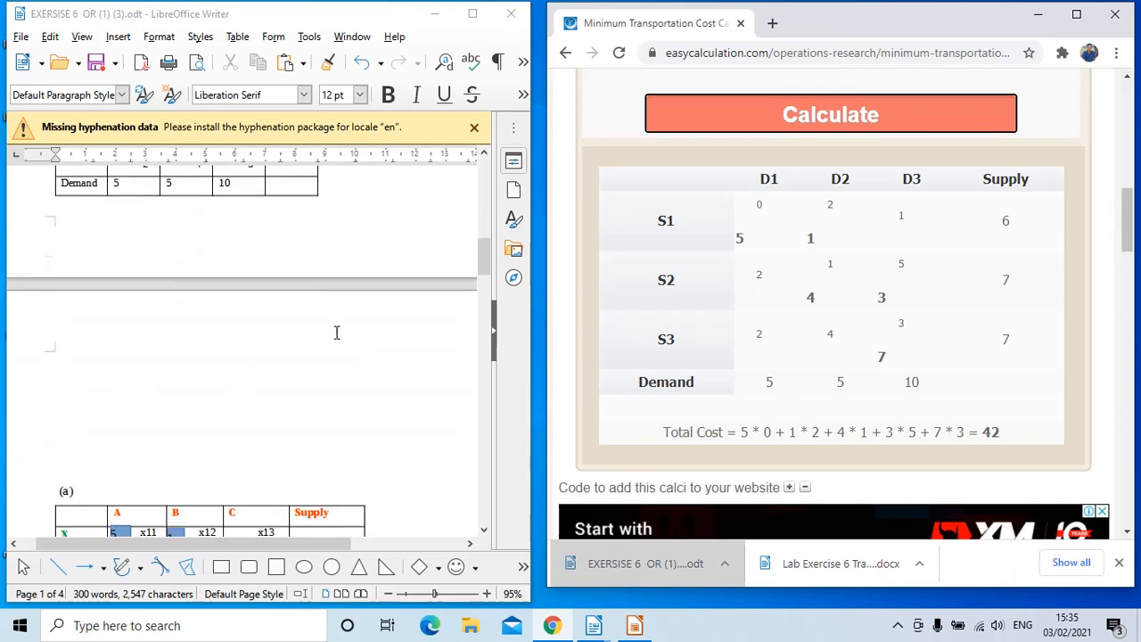
pyautogui.scroll(5, 336, 332)
pyautogui.scroll(-3, 336, 333)
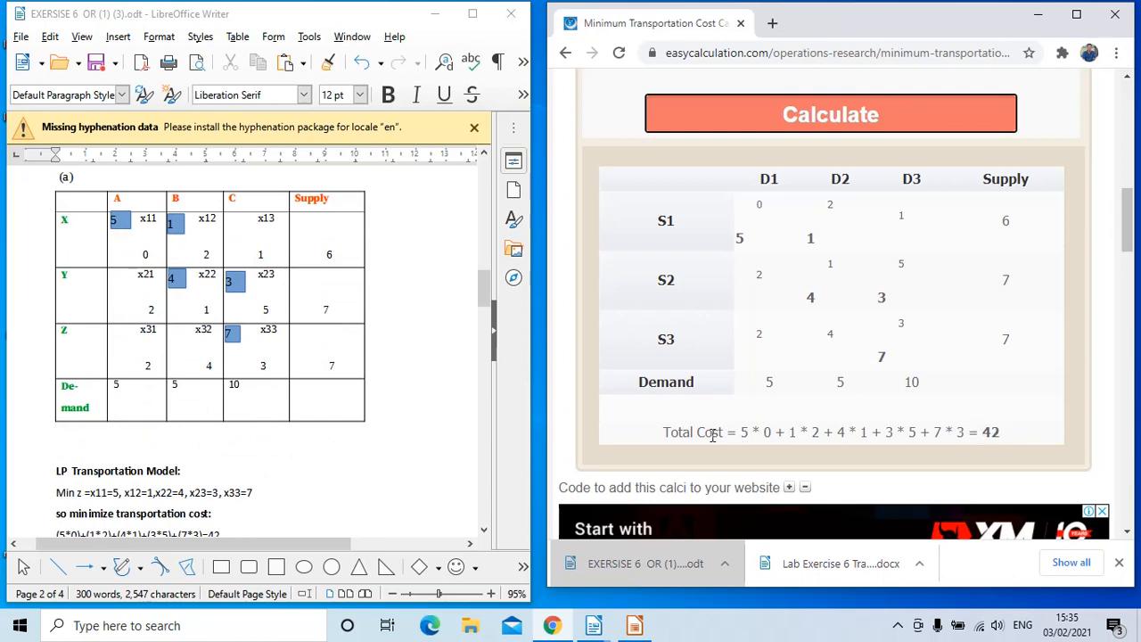
pyautogui.moveTo(481, 288); pyautogui.dragTo(481, 294)
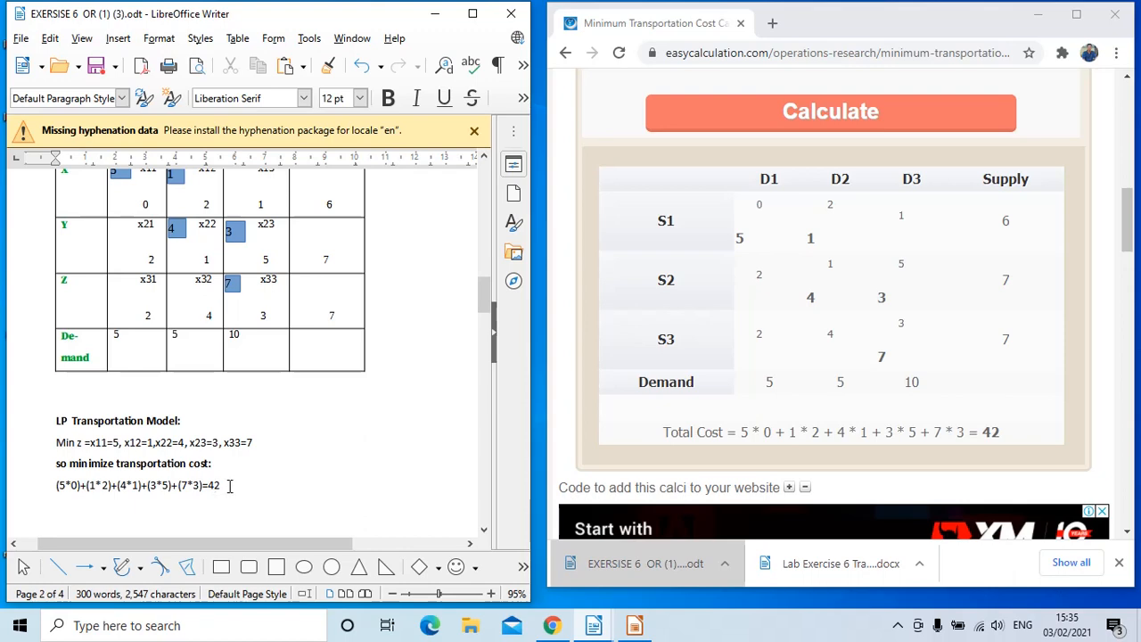
pyautogui.click(905, 634)
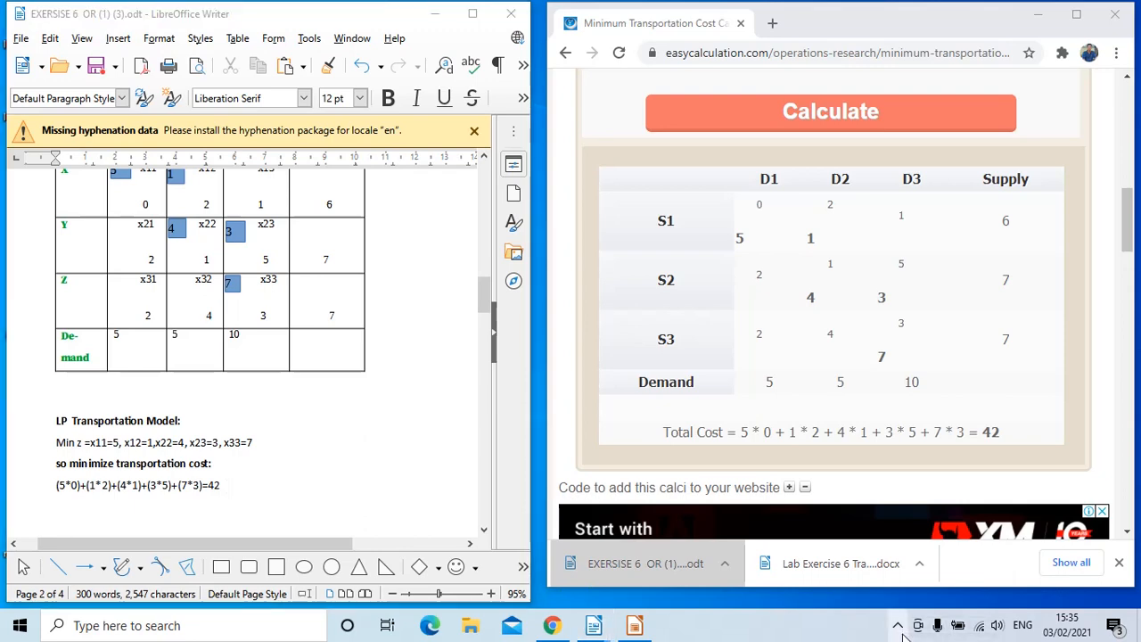
pyautogui.click(934, 593)
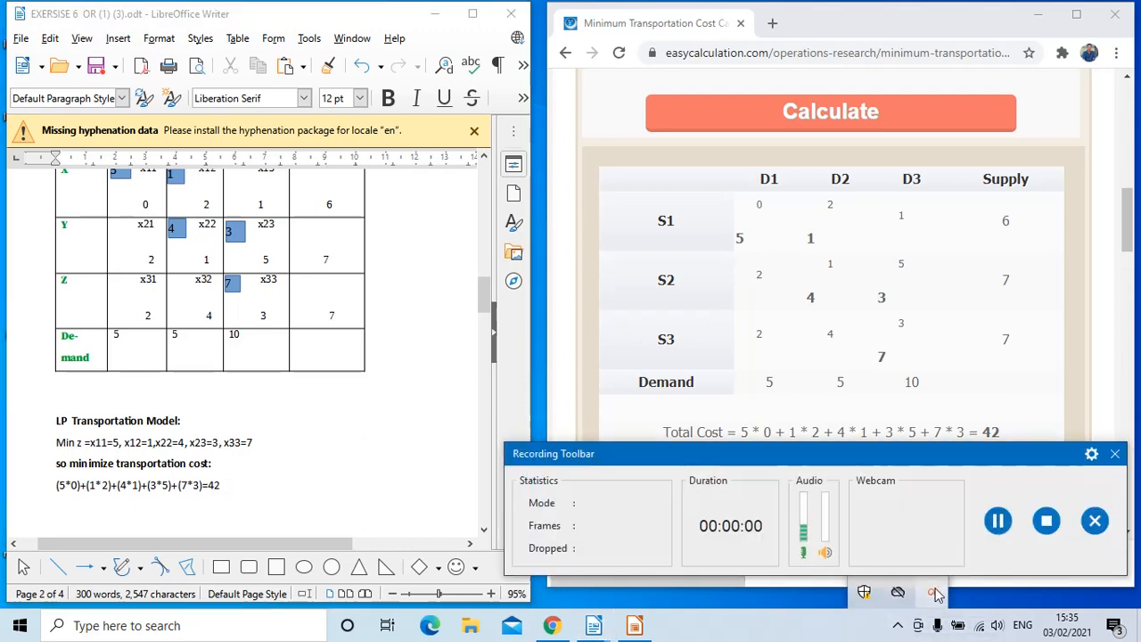
pyautogui.click(419, 394)
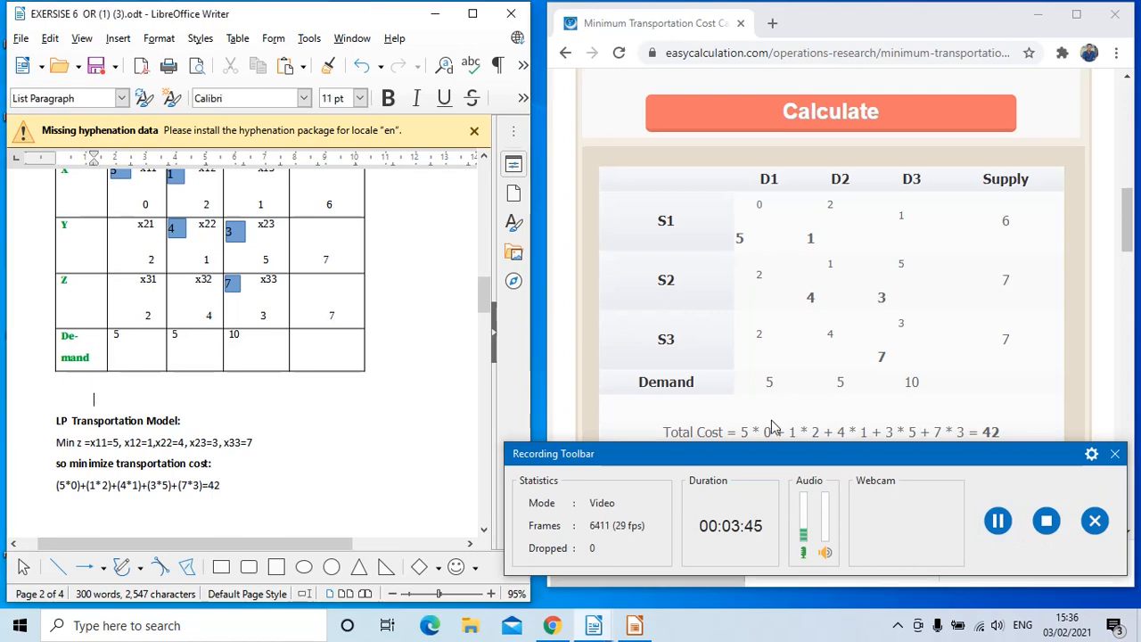
pyautogui.click(899, 621)
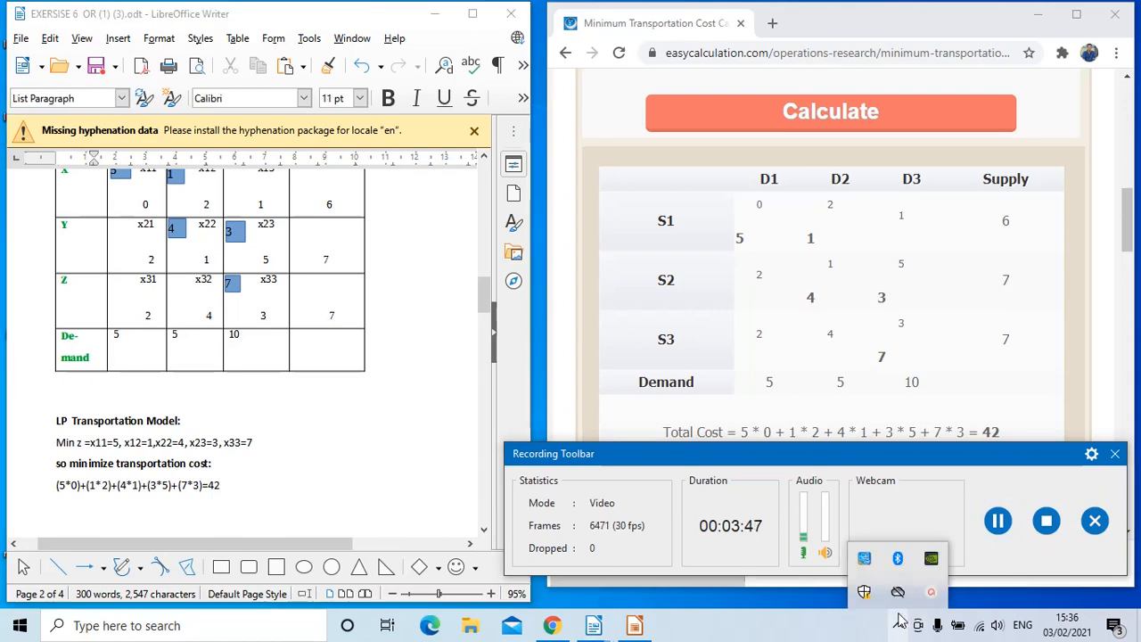
pyautogui.click(931, 595)
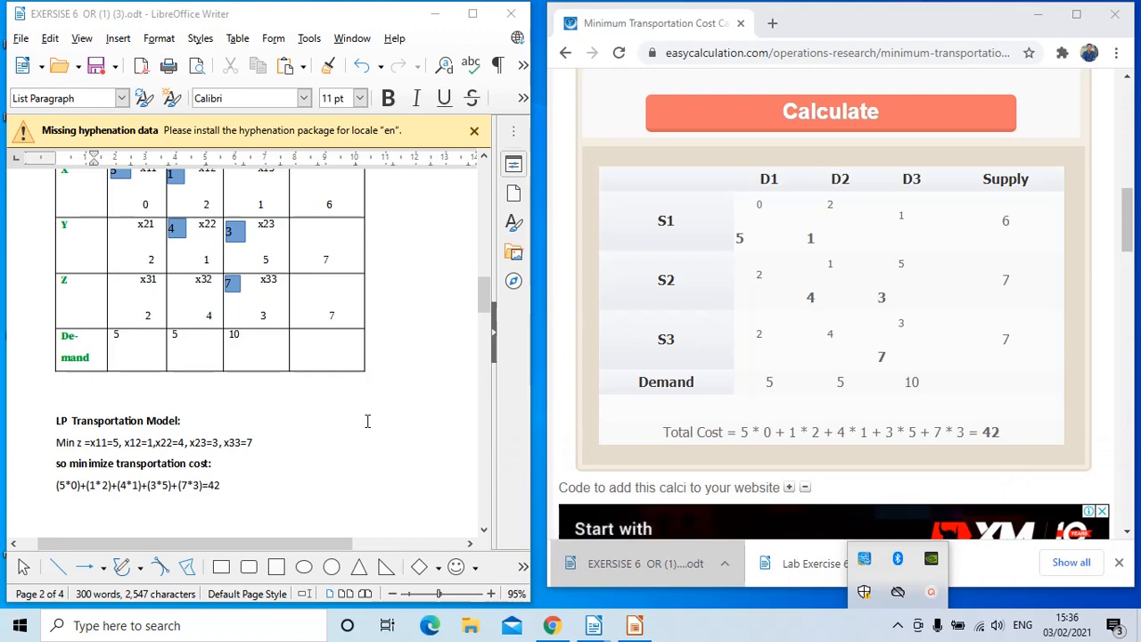
# Step: Bring up problem (b) with Table 2 in the exercise document and reset the calculator
pyautogui.scroll(-10, 367, 421)
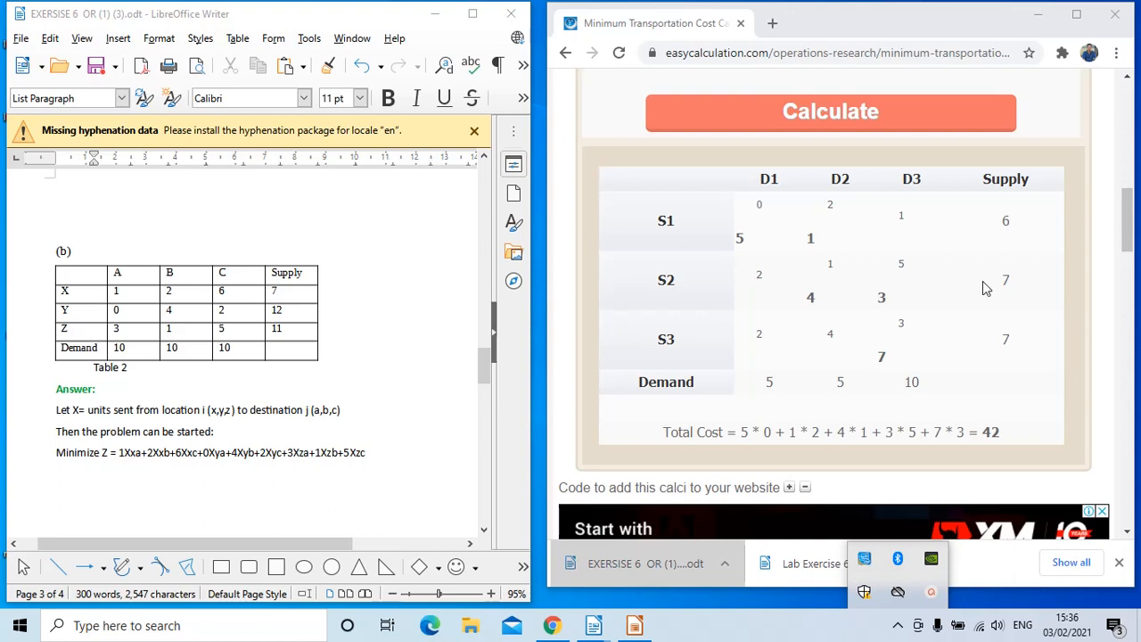
pyautogui.scroll(2, 983, 285)
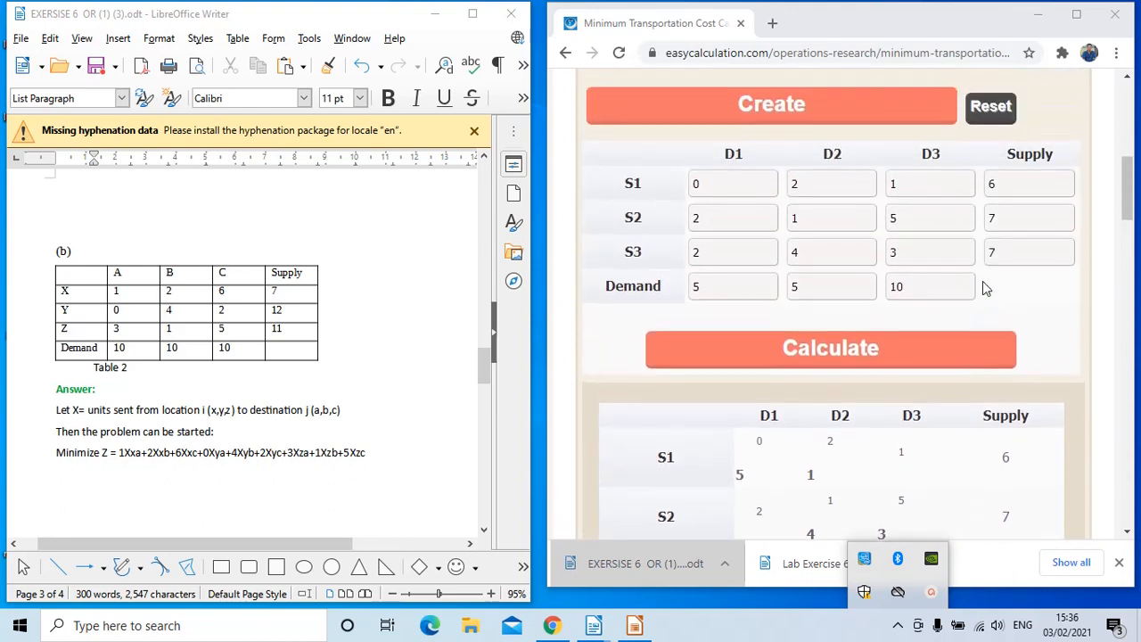
pyautogui.scroll(1, 986, 286)
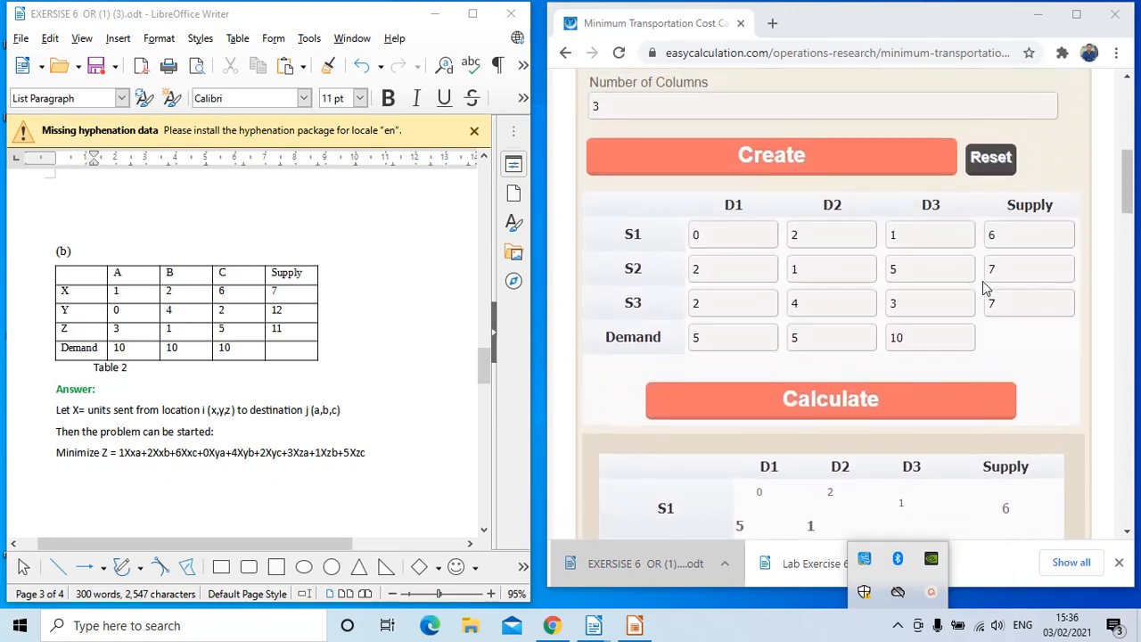
pyautogui.click(992, 157)
pyautogui.scroll(2, 995, 178)
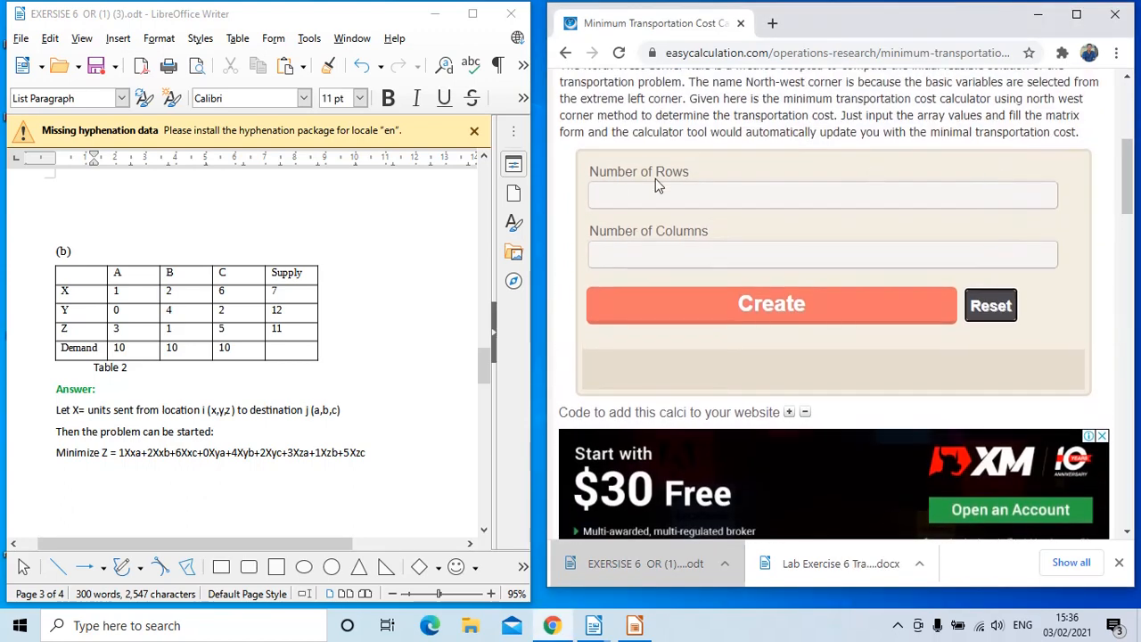
# Step: Create a blank transportation matrix with 3 rows and 3 columns in the calculator
pyautogui.click(620, 193)
pyautogui.write('3')
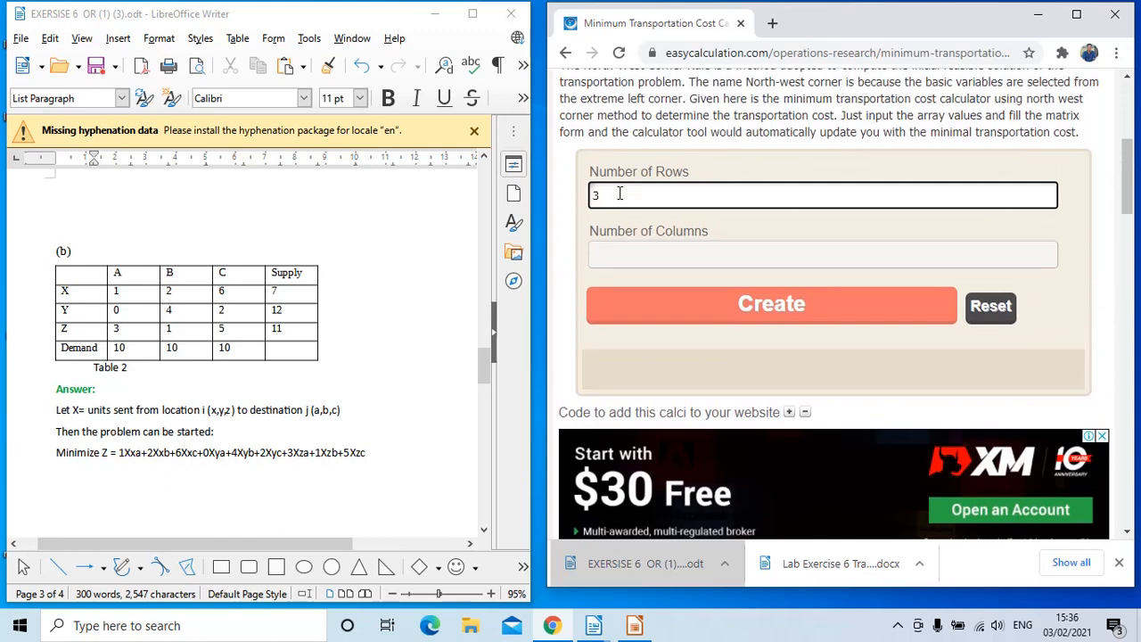
pyautogui.click(656, 255)
pyautogui.write('3')
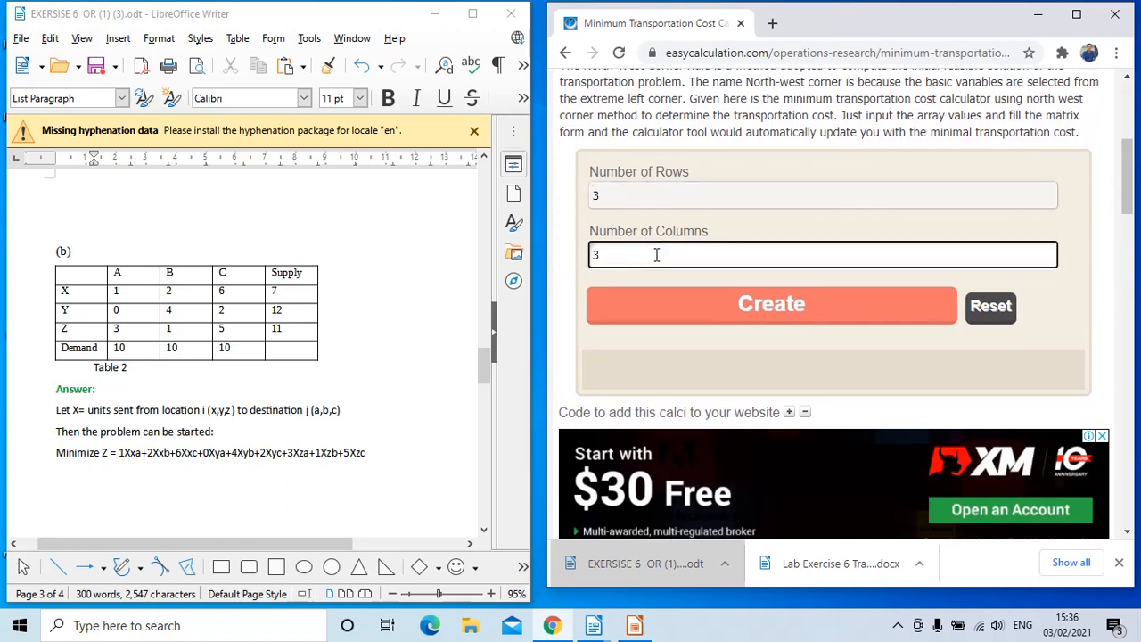
pyautogui.click(774, 307)
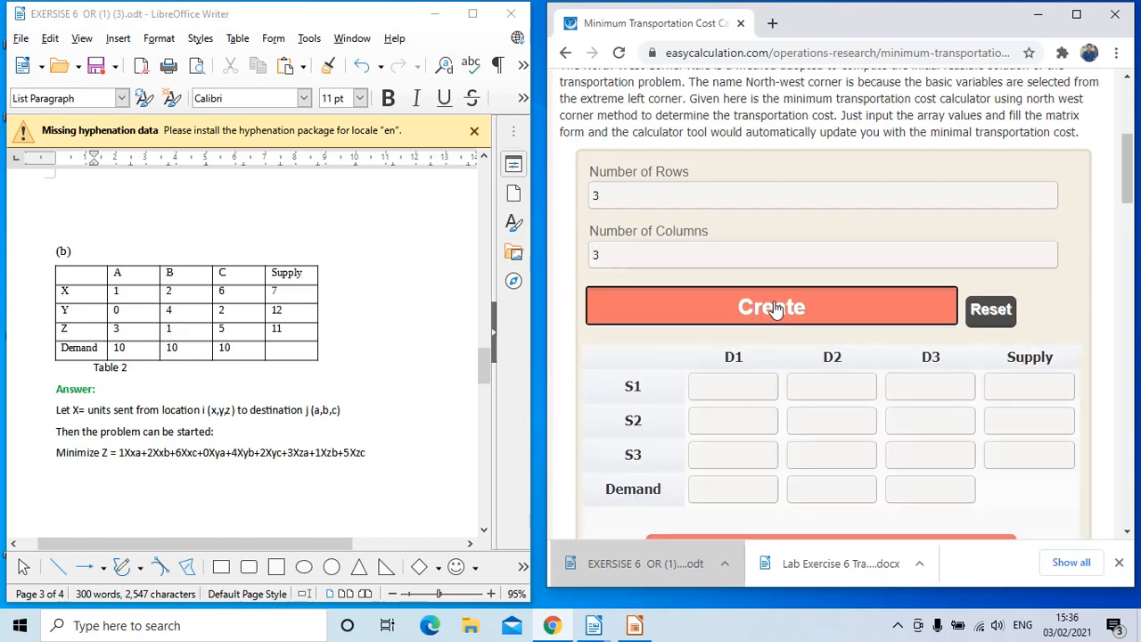
# Step: Fill row S1 with costs 1, 2 and 6 for D1 to D3 and supply 7
pyautogui.click(731, 385)
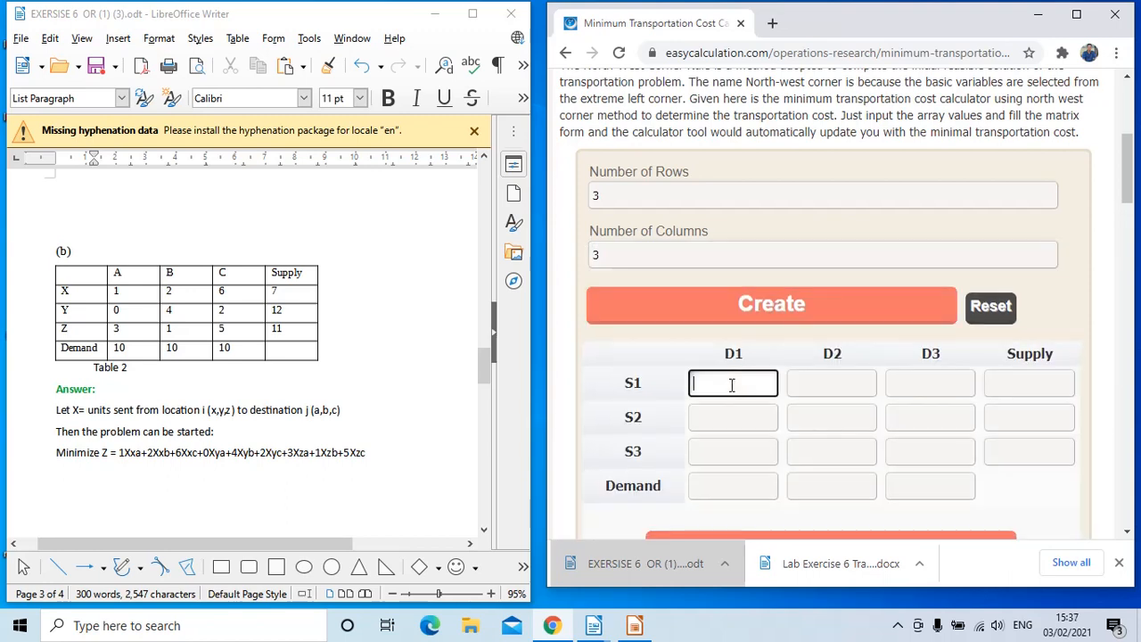
pyautogui.write('1')
pyautogui.click(822, 382)
pyautogui.write('2')
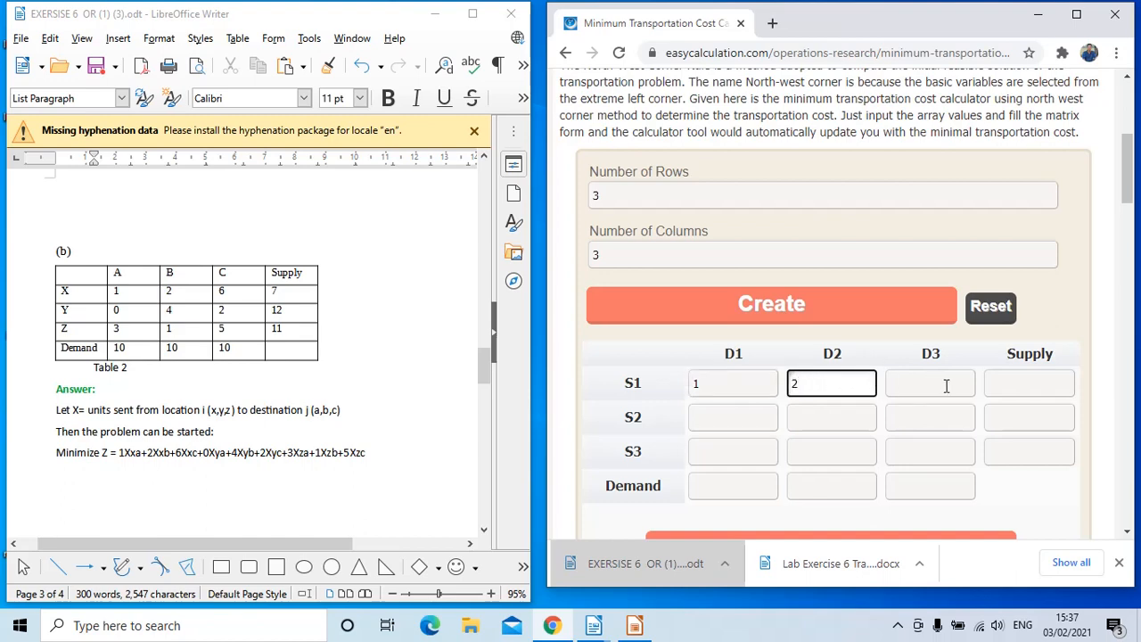
pyautogui.write('6')
pyautogui.press('BackSpace')
pyautogui.click(947, 385)
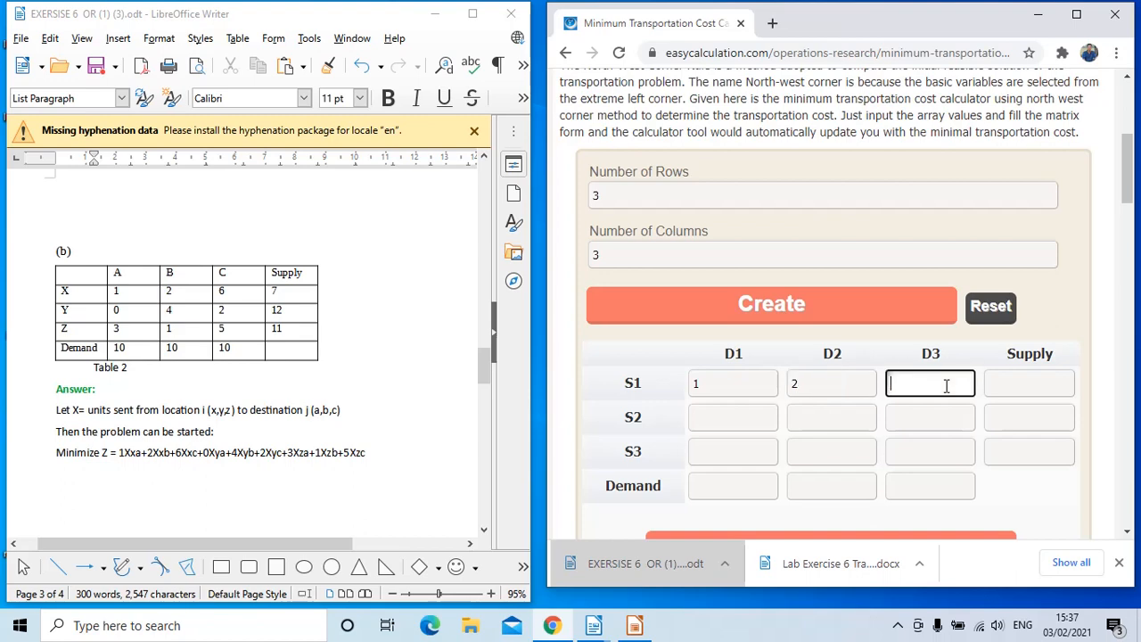
pyautogui.write('6')
pyautogui.click(1009, 385)
pyautogui.write('7')
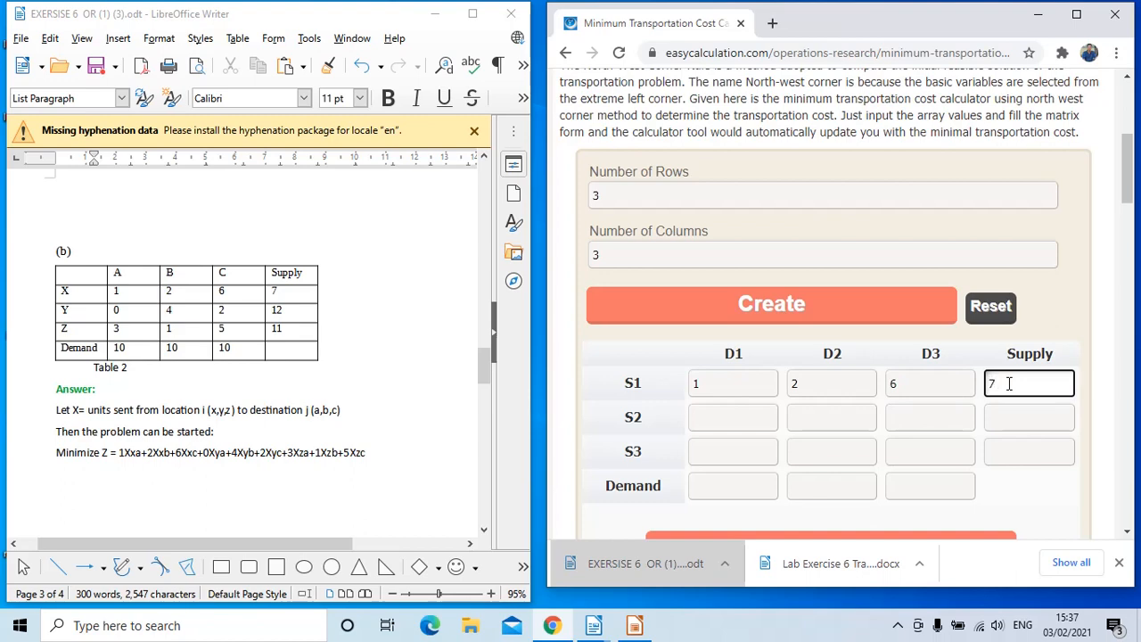
# Step: Fill row S2 with costs 0, 4 and 2 for D1 to D3 and supply 12
pyautogui.click(745, 421)
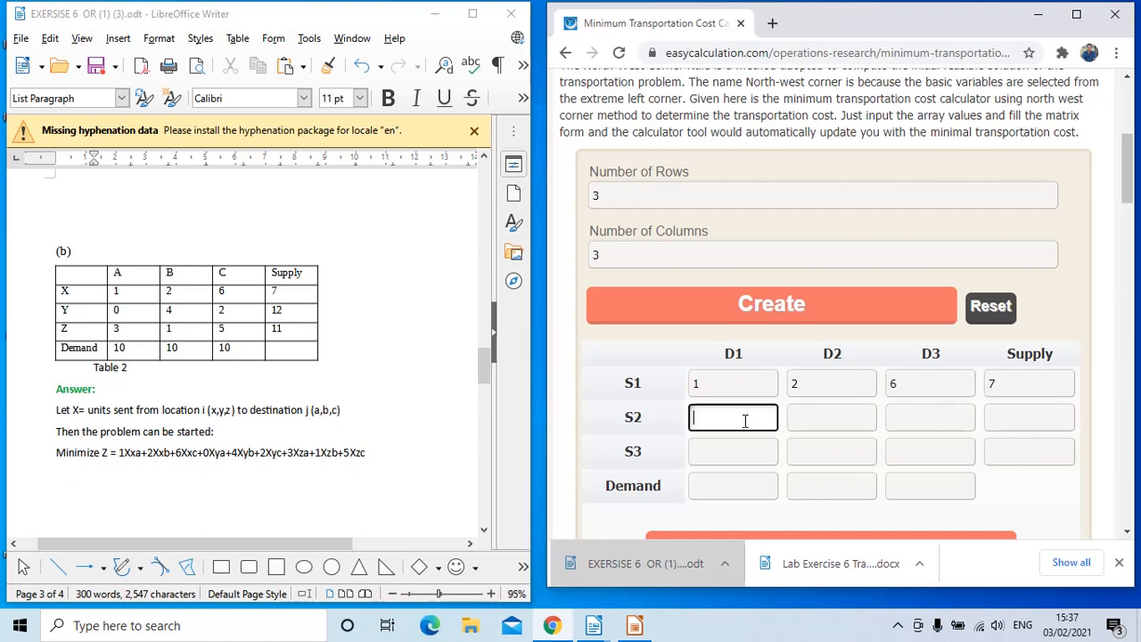
pyautogui.write('0')
pyautogui.click(832, 416)
pyautogui.write('4')
pyautogui.click(934, 414)
pyautogui.write('2')
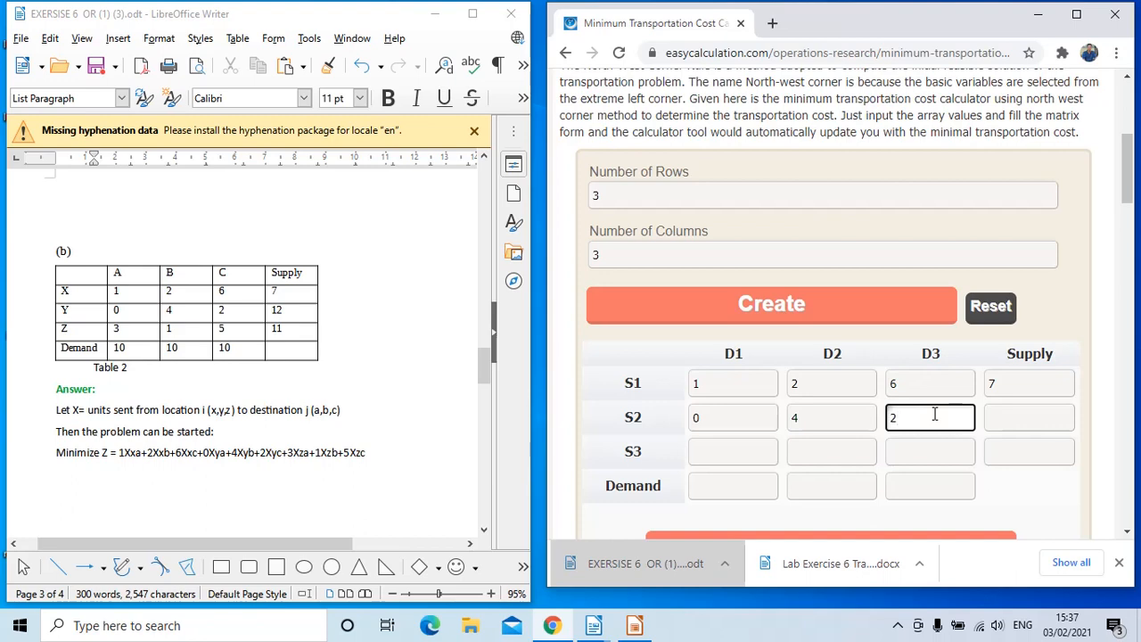
pyautogui.click(1021, 421)
pyautogui.write('12')
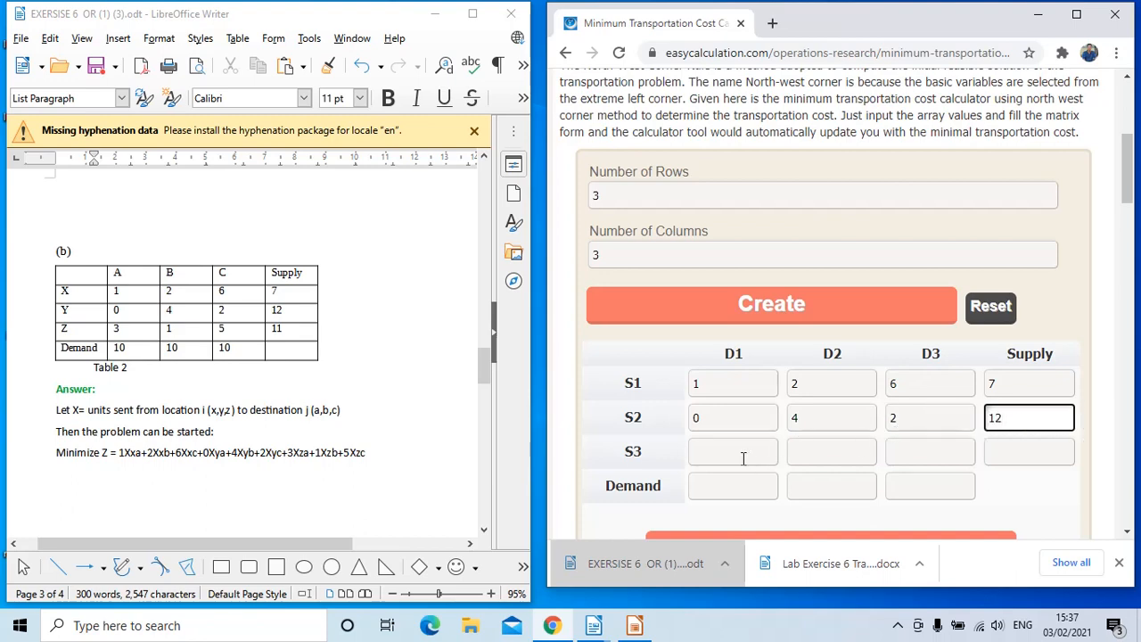
# Step: Fill row S3 with costs 3, 1 and 5 for D1 to D3 and supply 11
pyautogui.click(742, 457)
pyautogui.write('3')
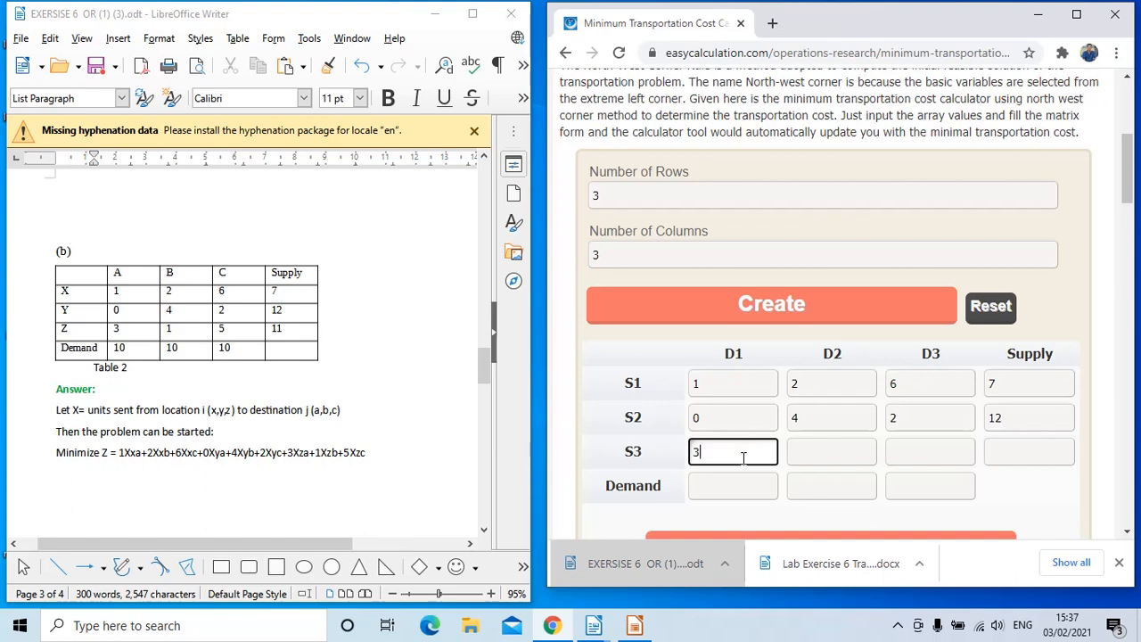
pyautogui.click(815, 451)
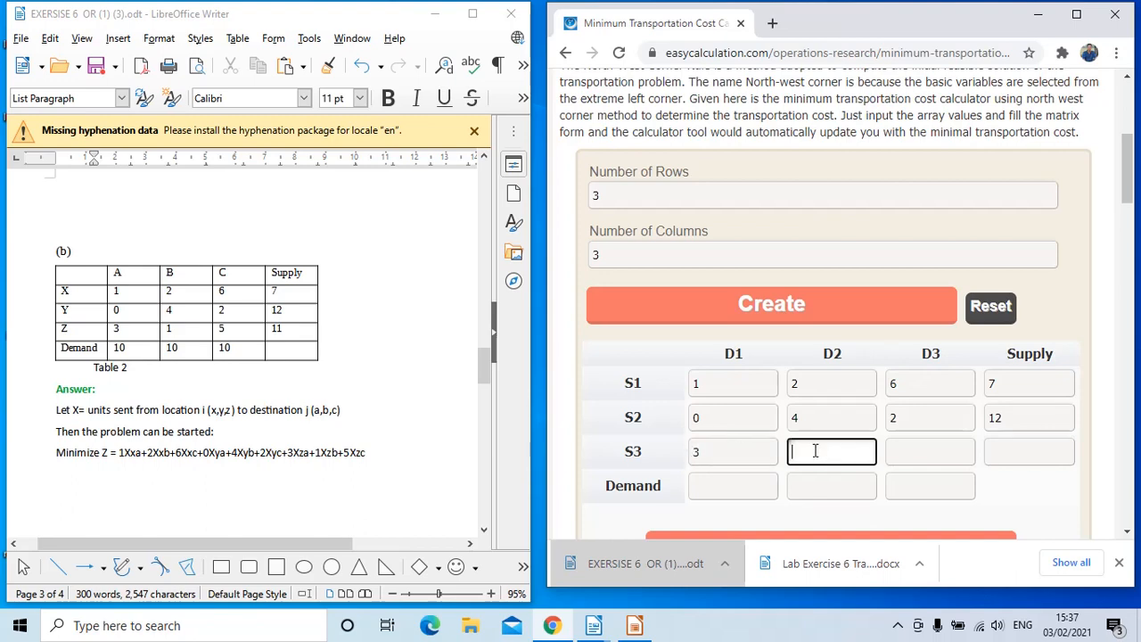
pyautogui.write('1')
pyautogui.click(908, 444)
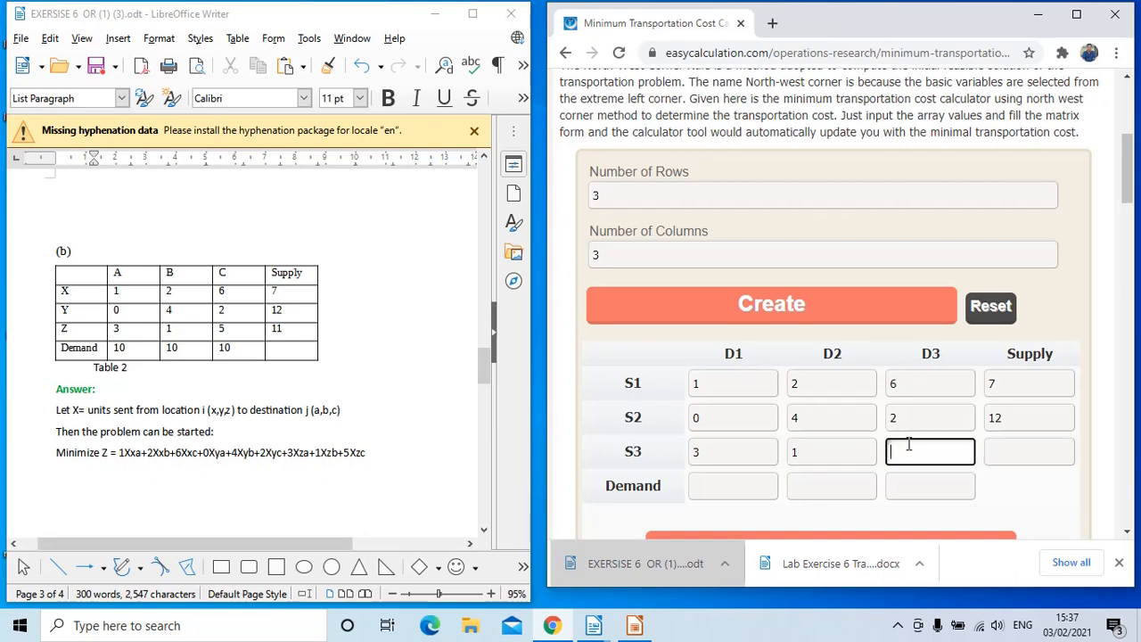
pyautogui.write('5')
pyautogui.click(1011, 448)
pyautogui.write('11')
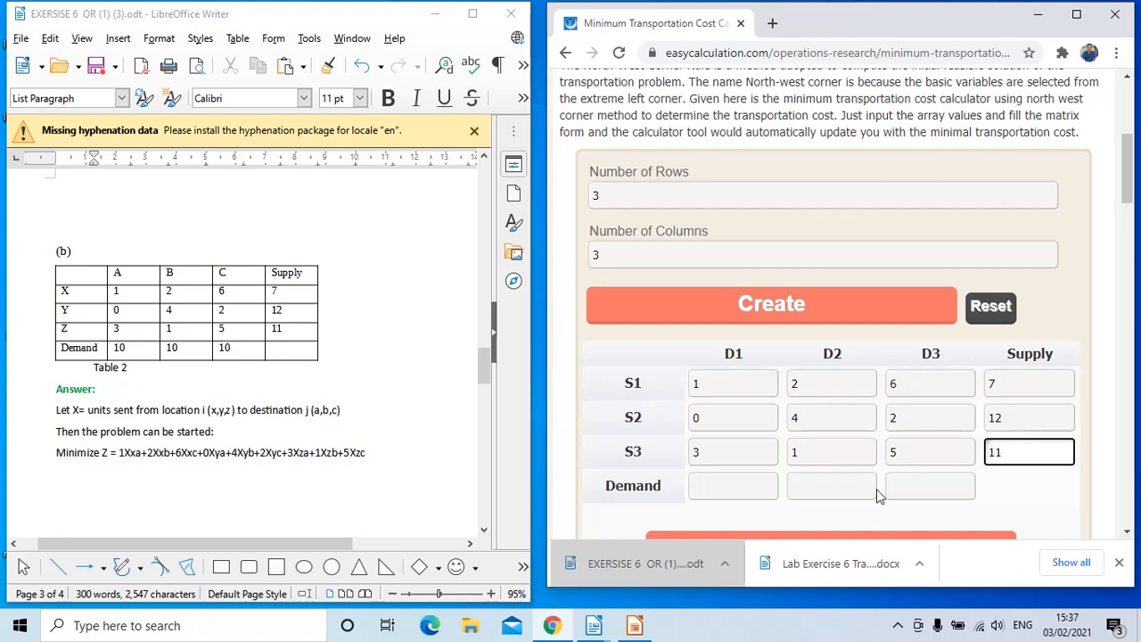
# Step: Enter a demand of 10 for each of D1, D2 and D3 and calculate the minimum transportation cost
pyautogui.click(764, 487)
pyautogui.write('10')
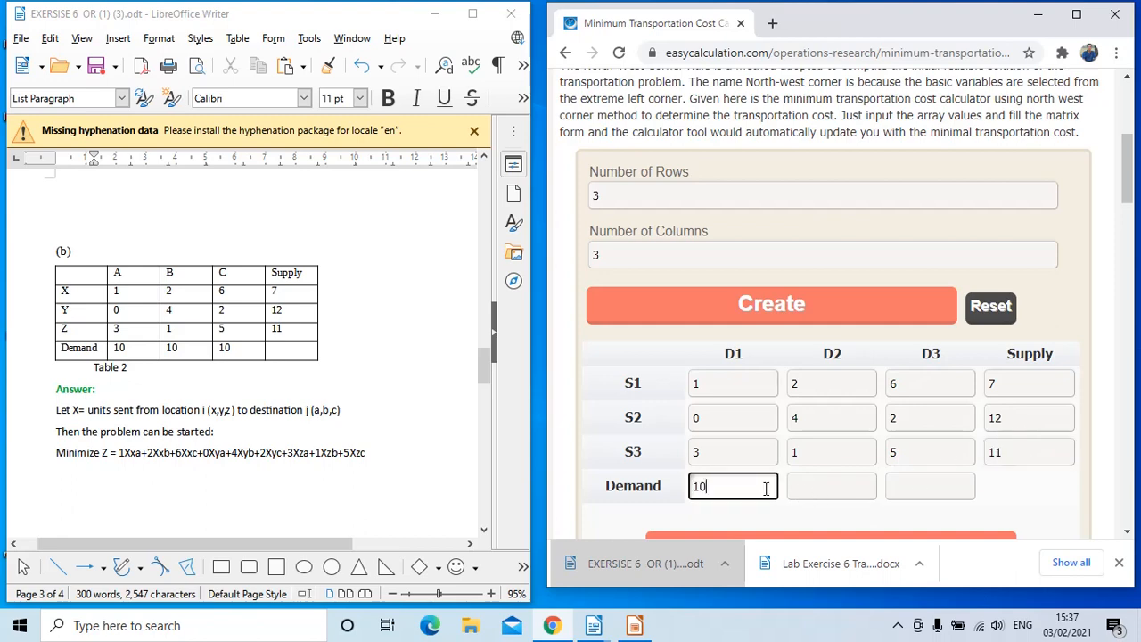
pyautogui.click(815, 485)
pyautogui.write('10')
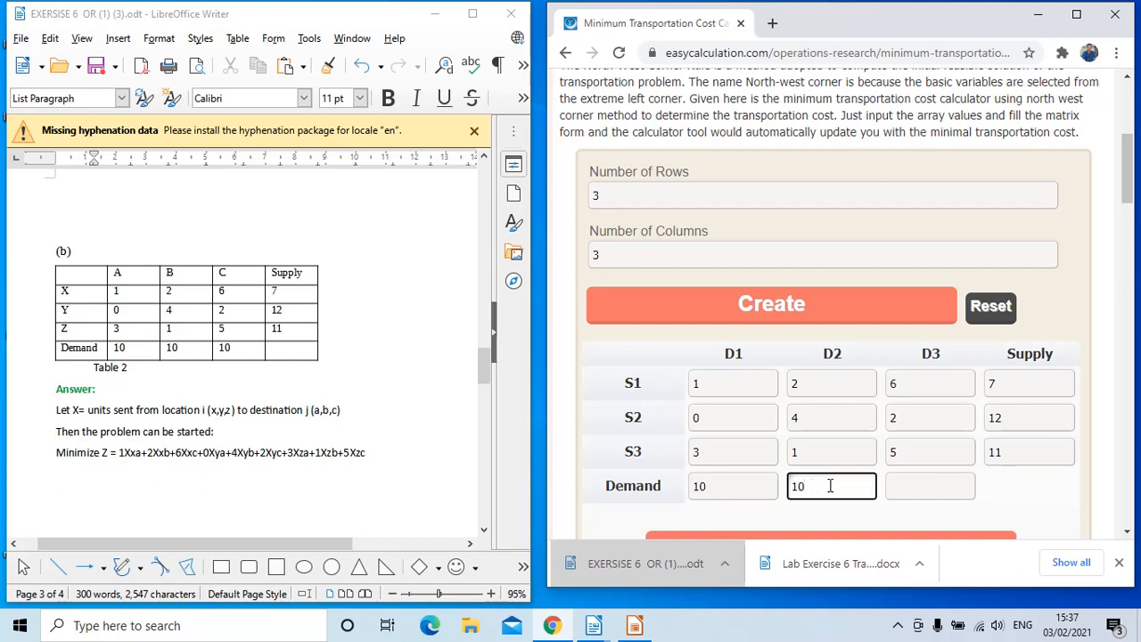
pyautogui.click(889, 486)
pyautogui.write('10')
pyautogui.scroll(-1, 915, 388)
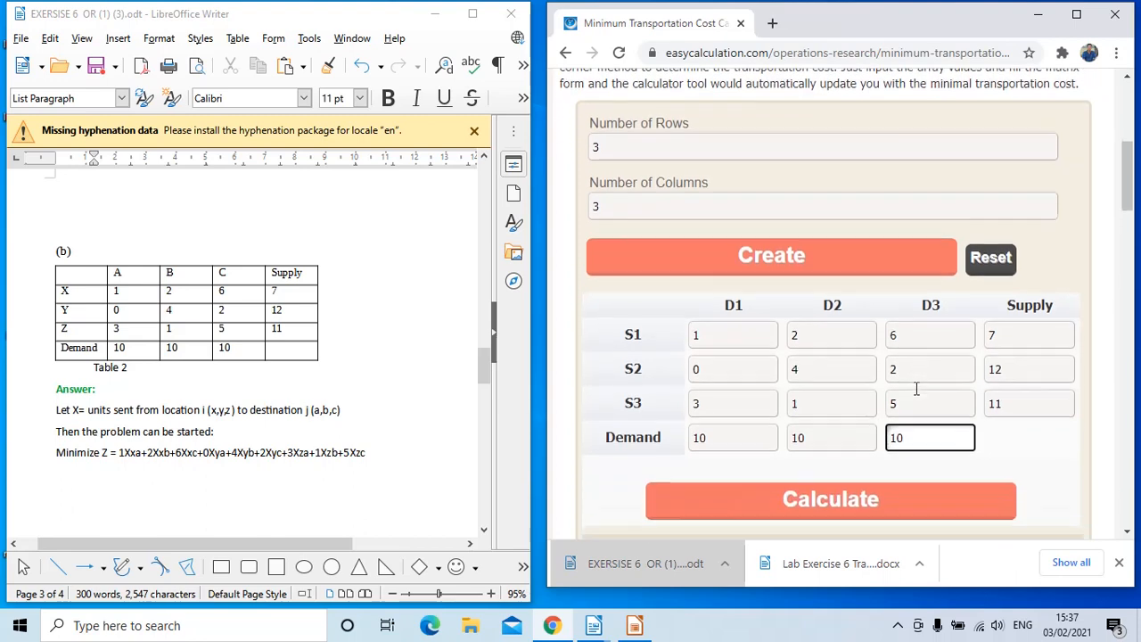
pyautogui.scroll(-2, 915, 388)
pyautogui.click(845, 400)
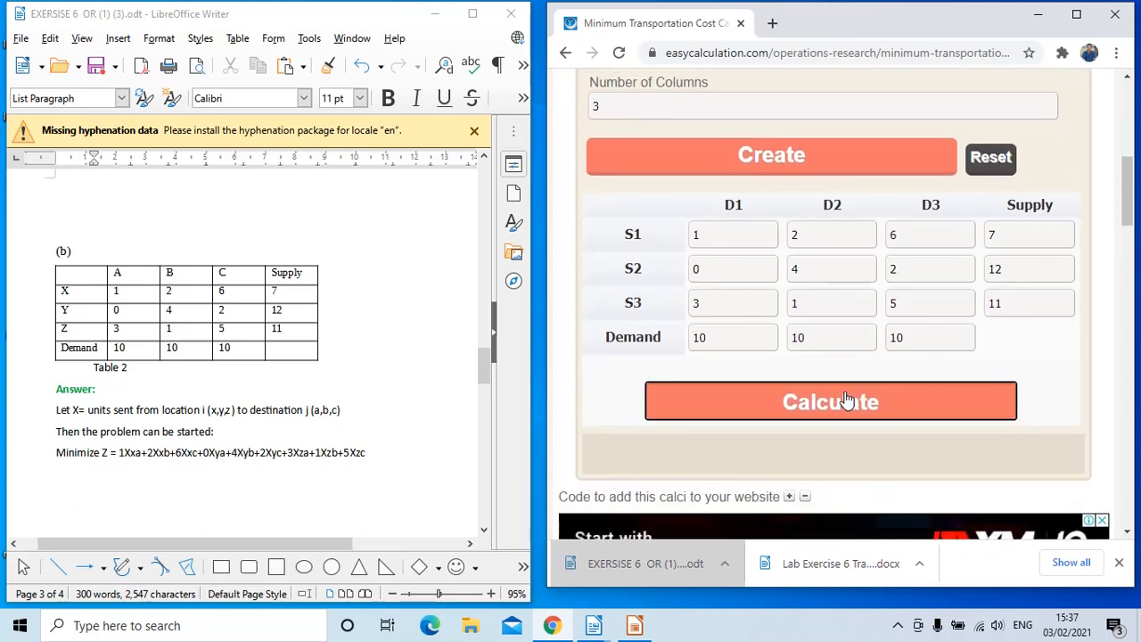
# Step: Compare the calculator's allocations and total cost with the worked solution for problem (b) in the exercise document
pyautogui.scroll(-3, 846, 400)
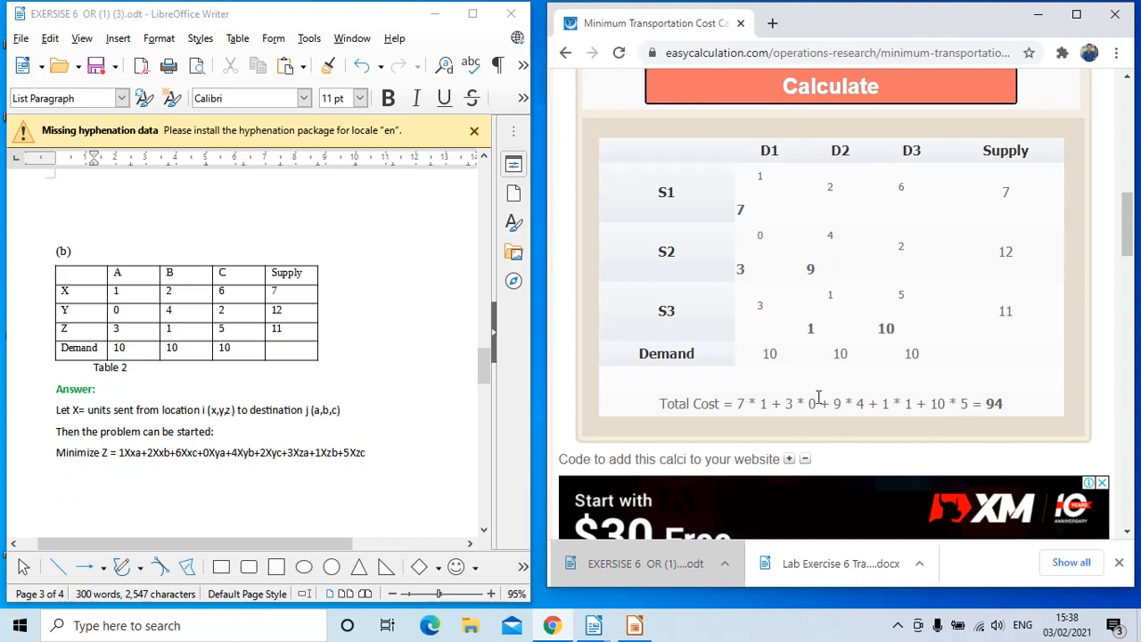
pyautogui.moveTo(482, 375); pyautogui.dragTo(478, 469)
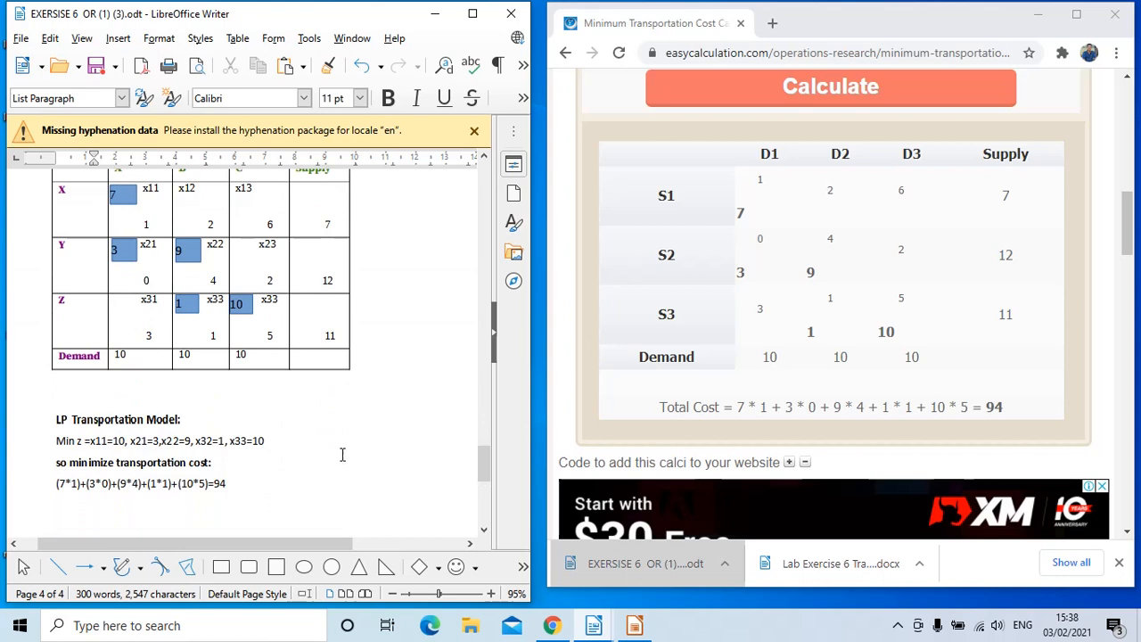
pyautogui.moveTo(483, 472); pyautogui.dragTo(484, 471)
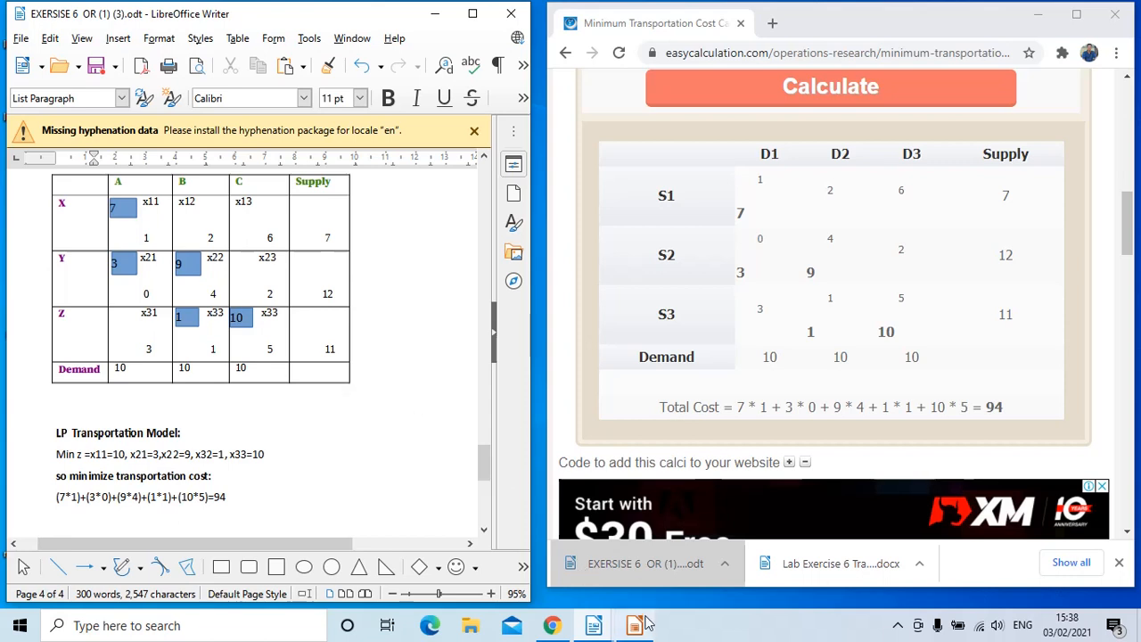
pyautogui.click(897, 622)
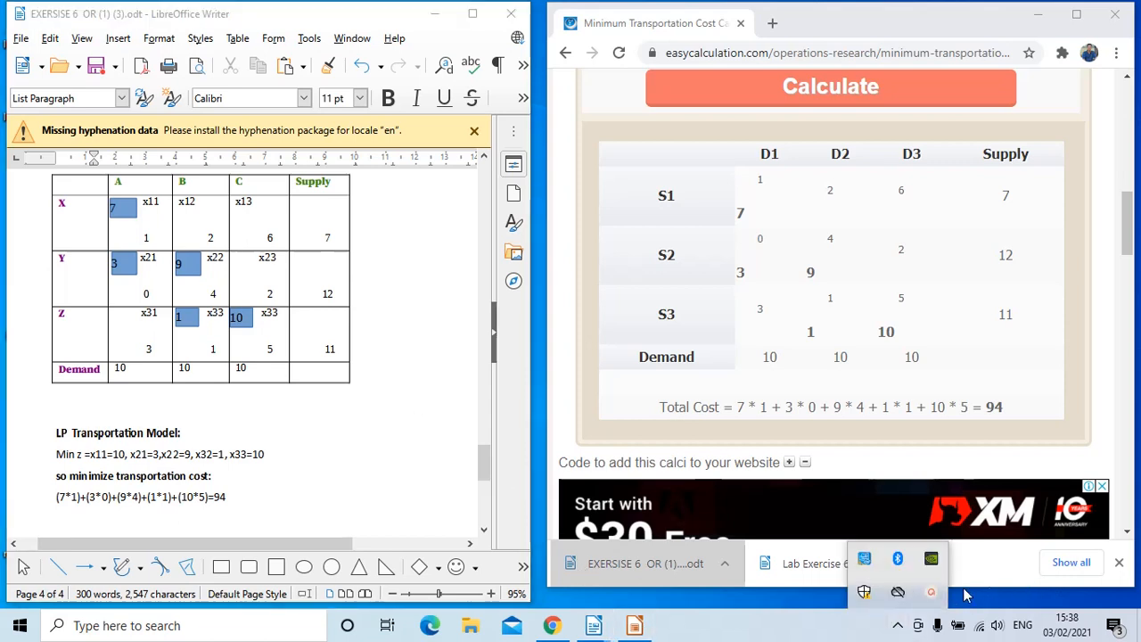
pyautogui.click(931, 593)
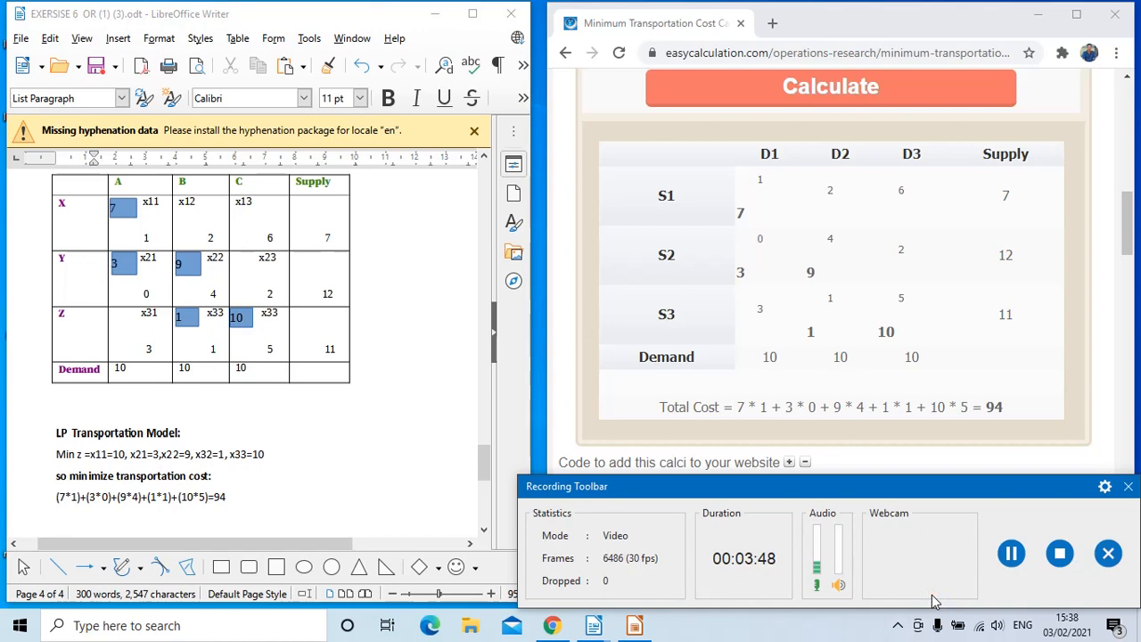
pyautogui.click(1010, 555)
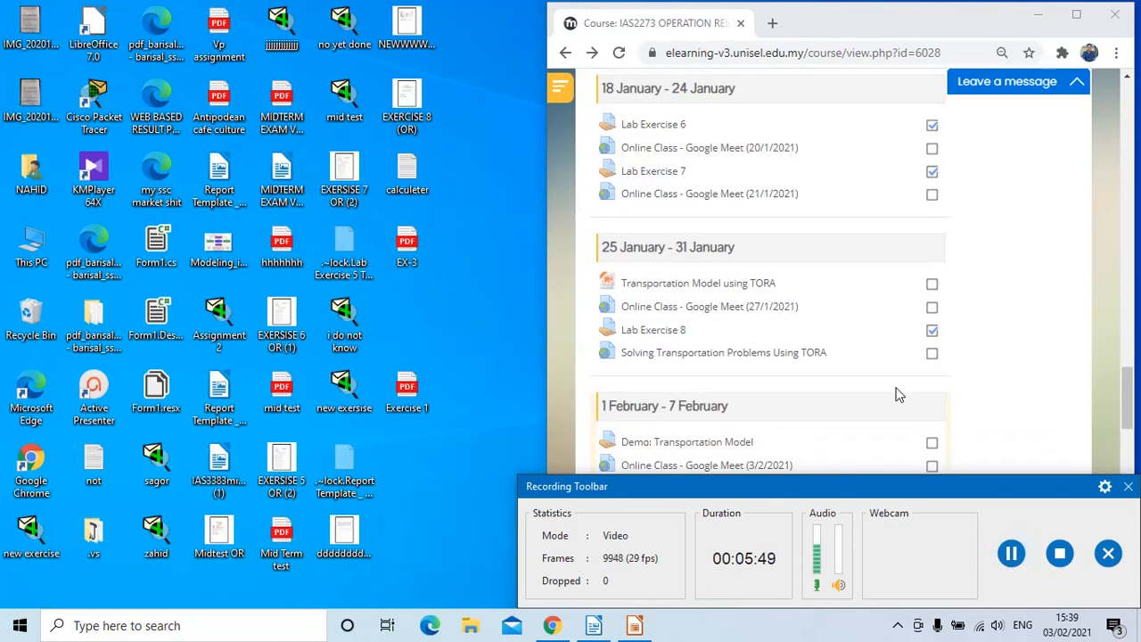
# Step: Download the submitted file EXERSISE 7 OR (2).odt from the Lab Exercise 7 assignment and open it in LibreOffice Writer
pyautogui.click(673, 180)
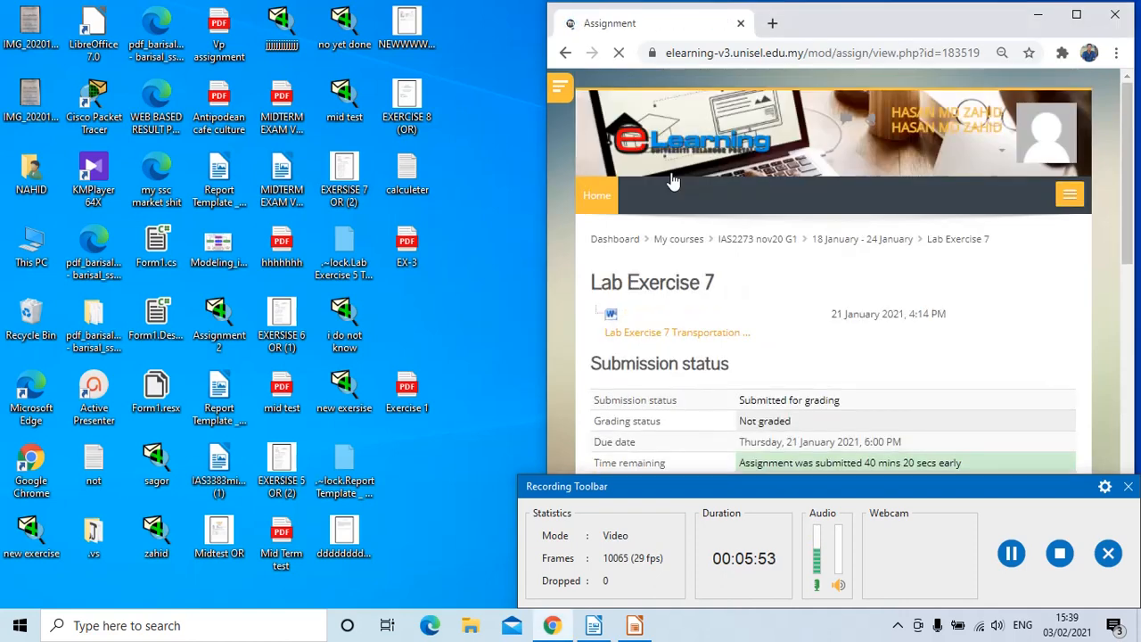
pyautogui.click(897, 625)
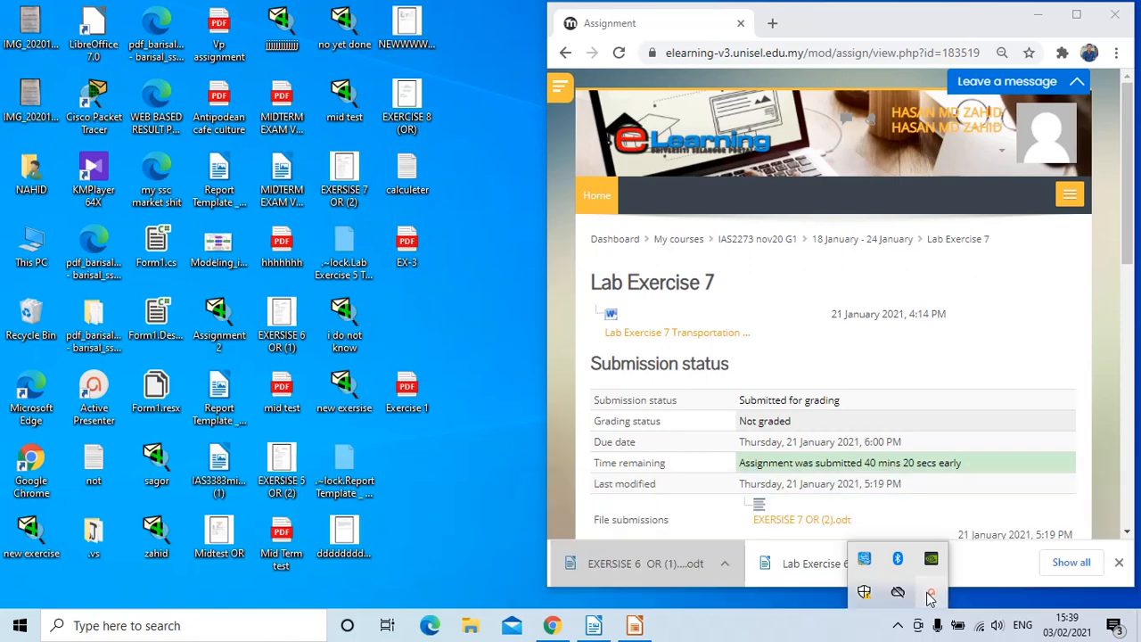
pyautogui.click(789, 524)
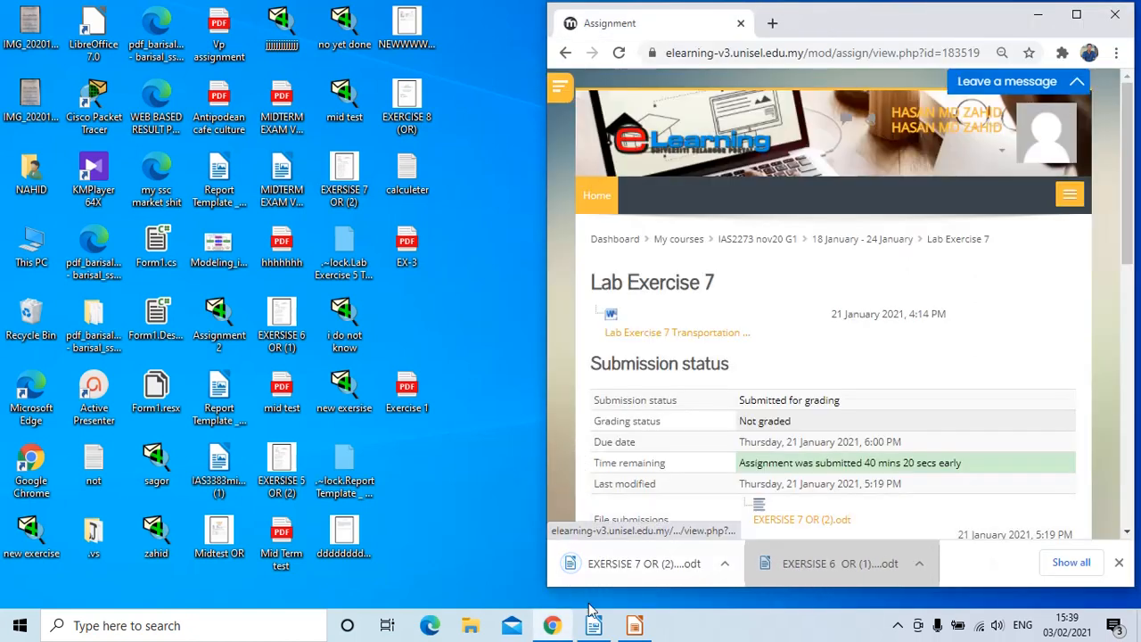
pyautogui.click(640, 563)
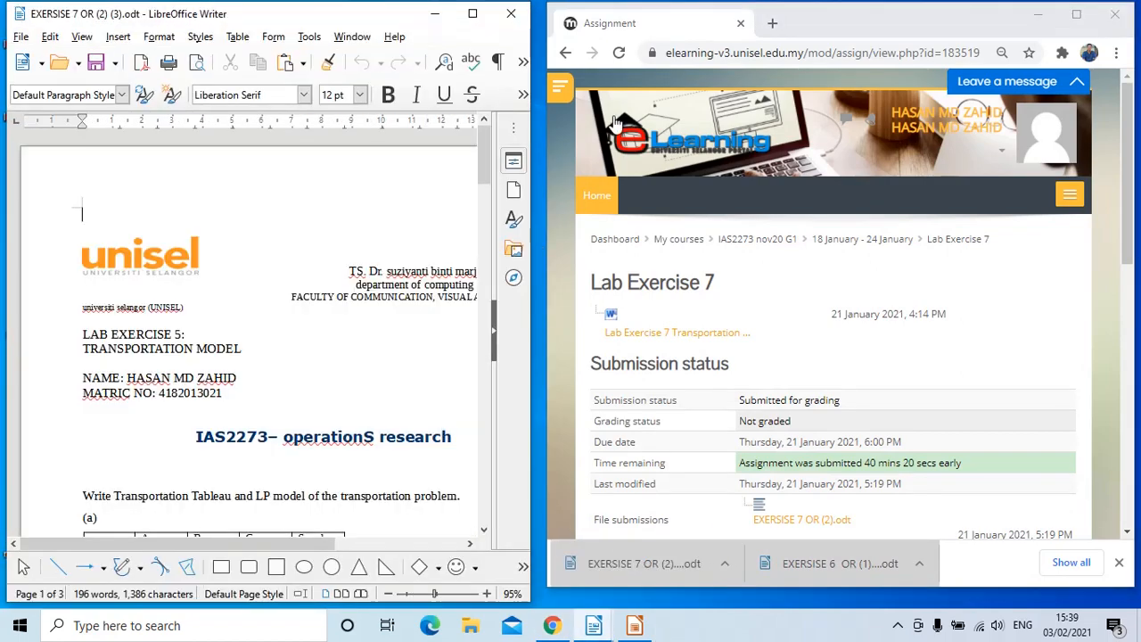
# Step: Append "(LCR)" to the task sentence above problem (a) and make "LCR)" bold
pyautogui.scroll(-5, 385, 281)
pyautogui.scroll(1, 385, 281)
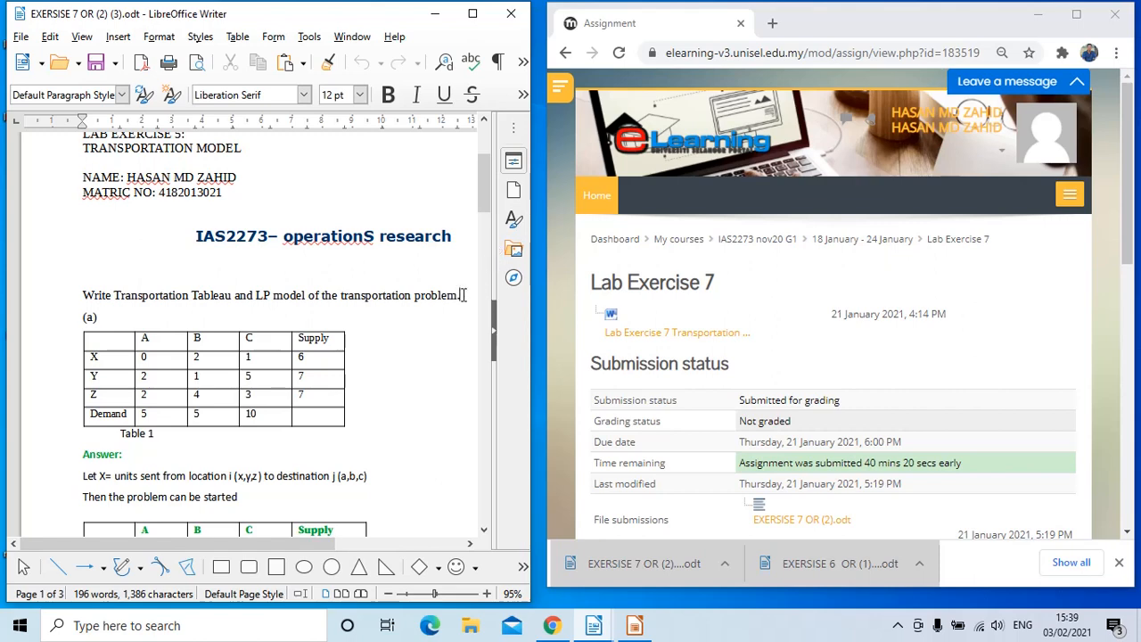
pyautogui.write('()')
pyautogui.press('BackSpace')
pyautogui.write('LCR)')
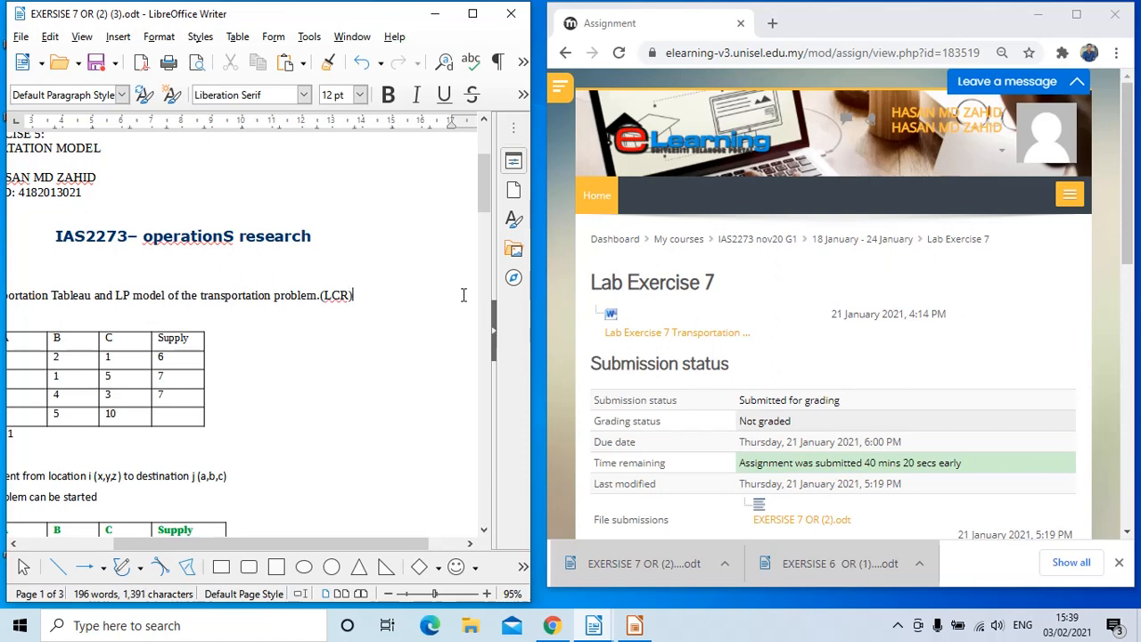
pyautogui.moveTo(355, 295); pyautogui.dragTo(324, 295)
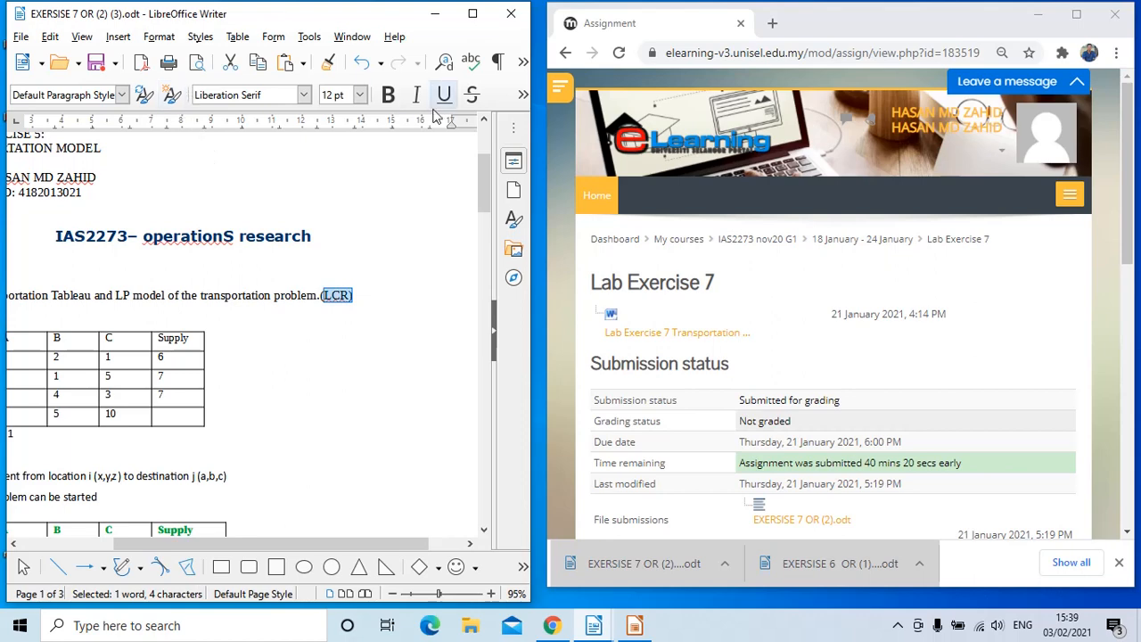
pyautogui.click(388, 94)
pyautogui.press('Down')
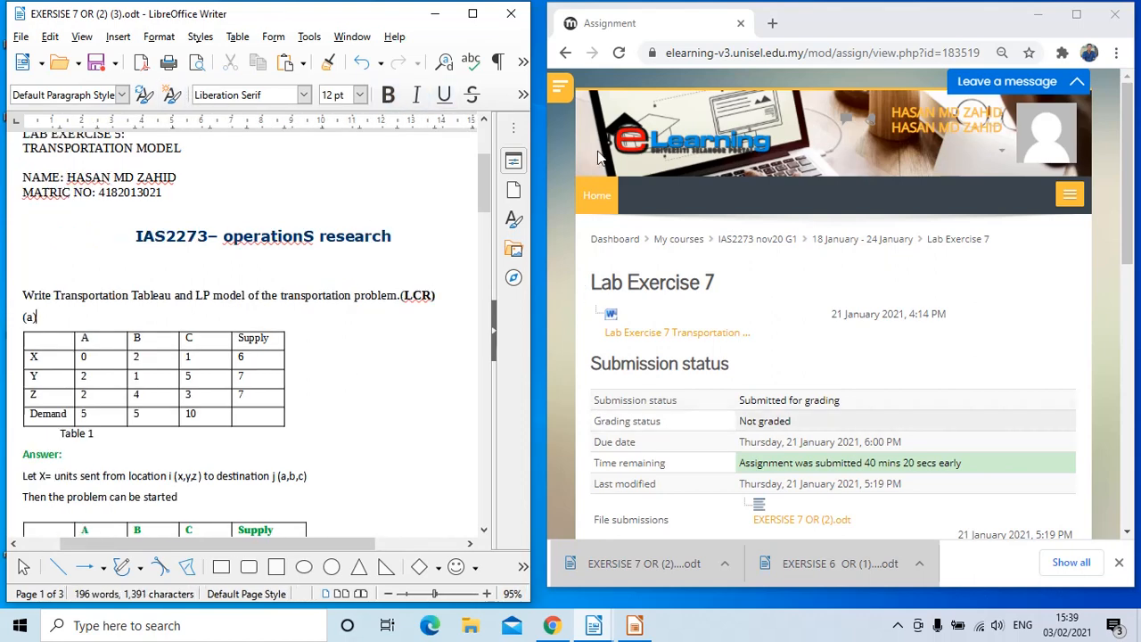
# Step: Return to the course page and open the LCR Calculator resource under 1 February - 7 February
pyautogui.click(567, 55)
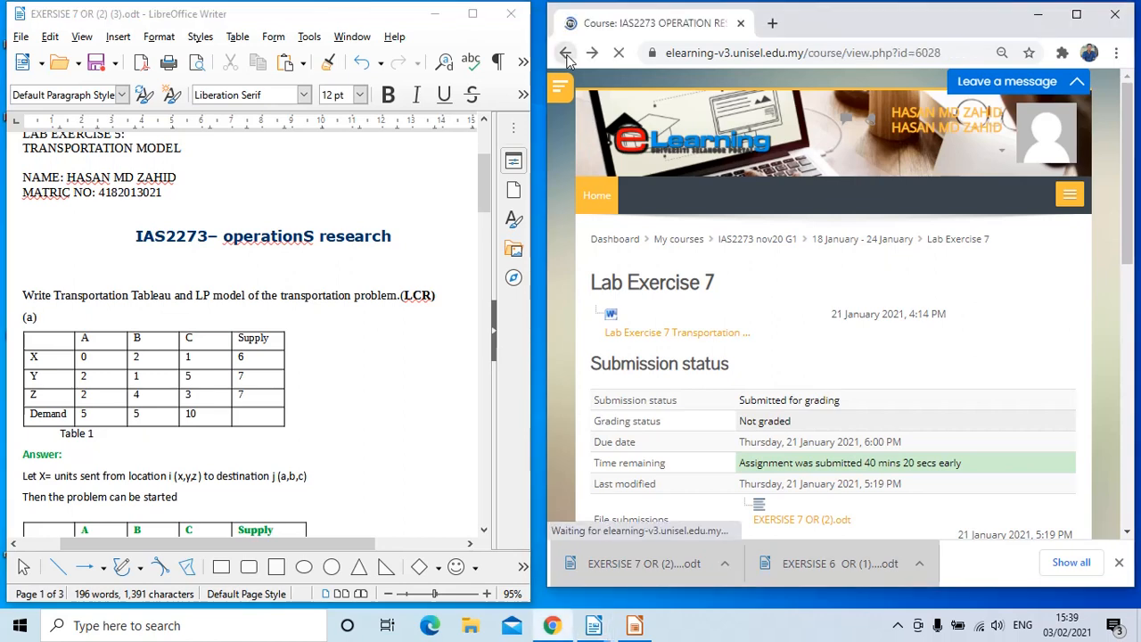
pyautogui.scroll(-2, 726, 312)
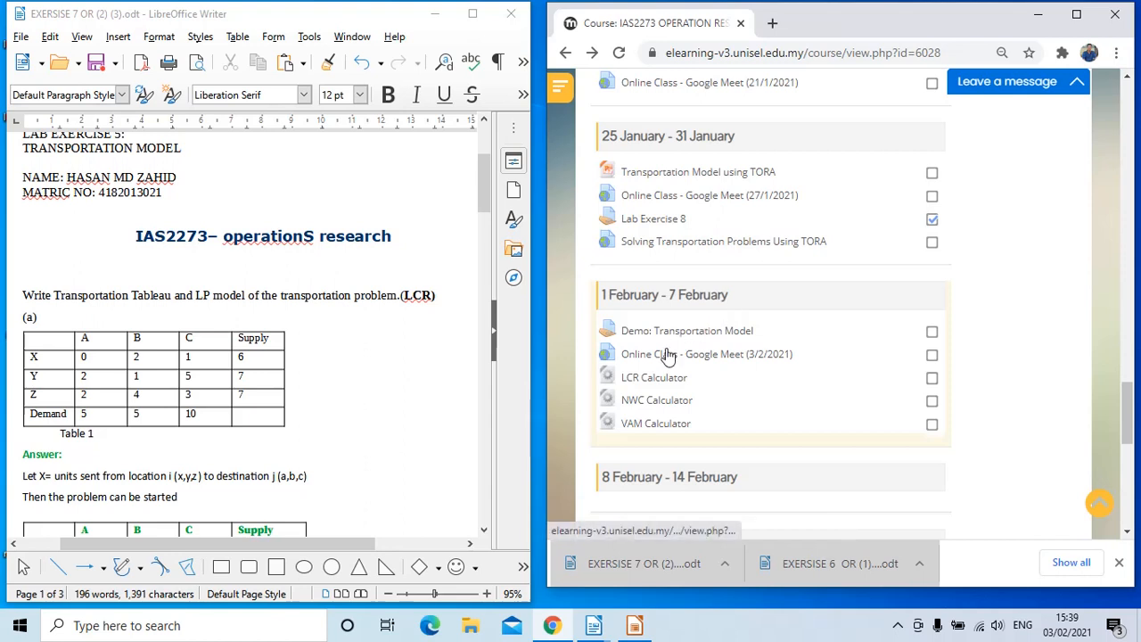
pyautogui.click(649, 383)
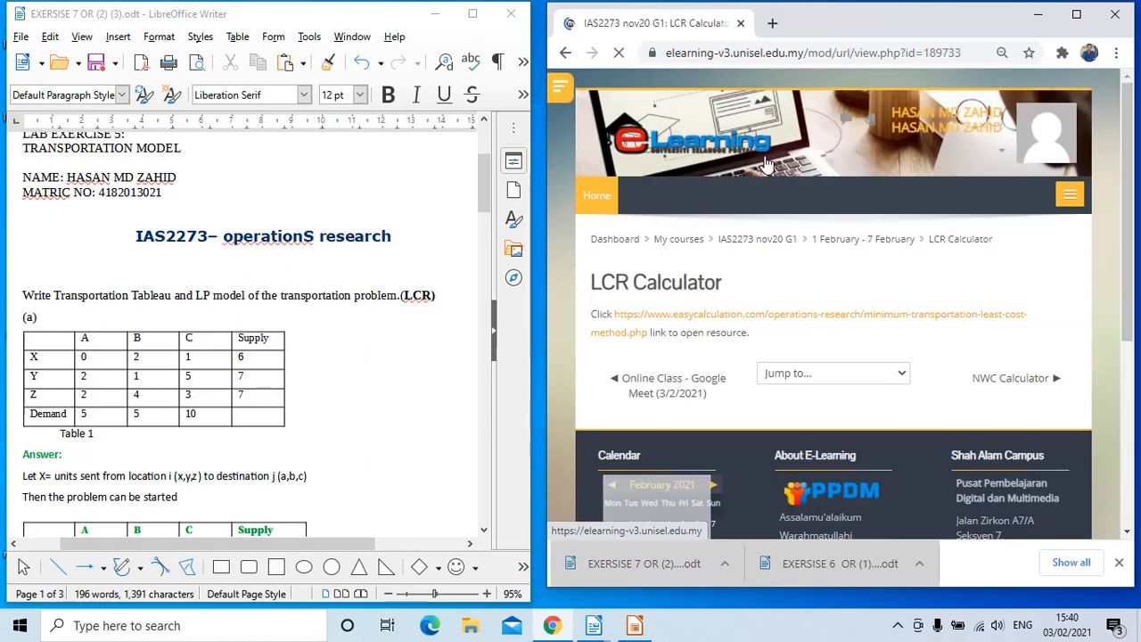
# Step: Open the linked least cost method calculator and create a cost table with 3 rows and 3 columns
pyautogui.click(725, 318)
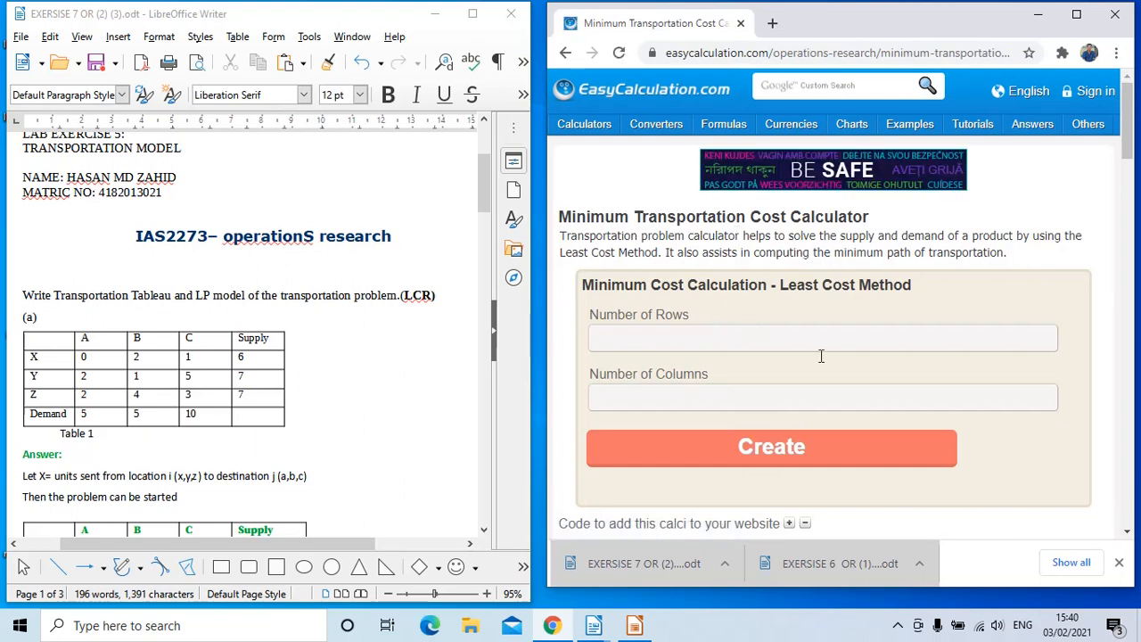
pyautogui.click(700, 339)
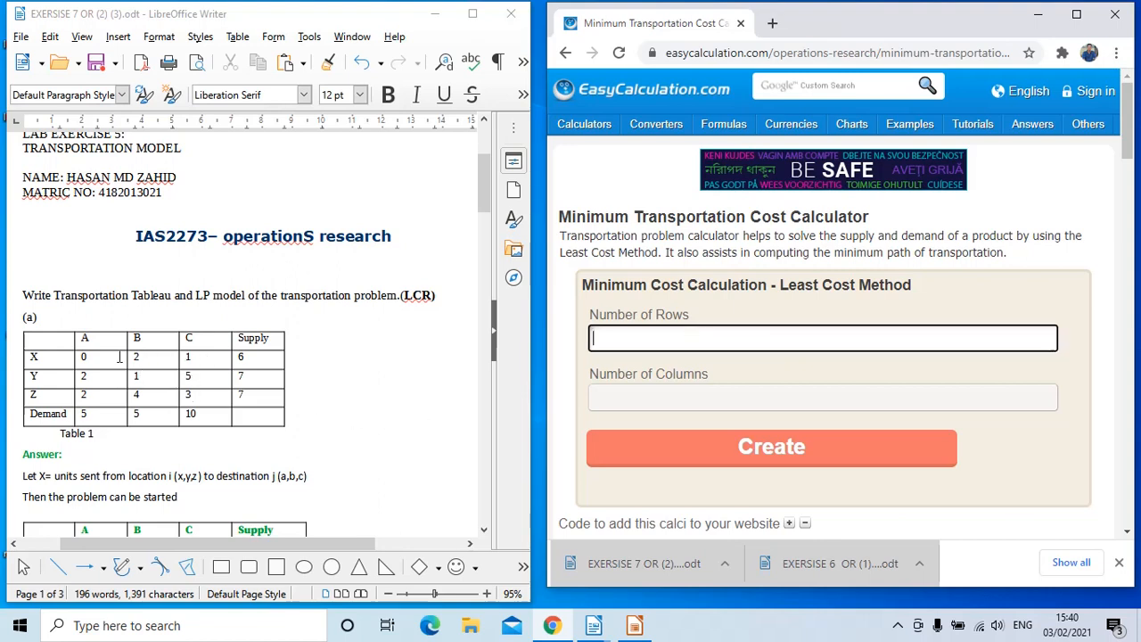
pyautogui.write('3')
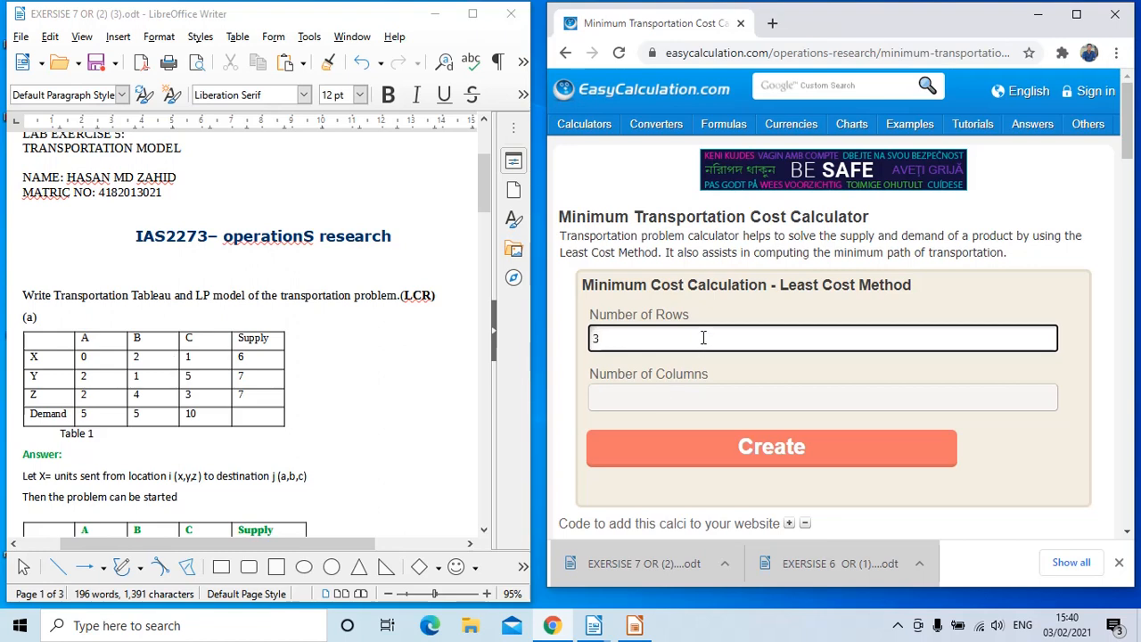
pyautogui.click(667, 405)
pyautogui.write('3')
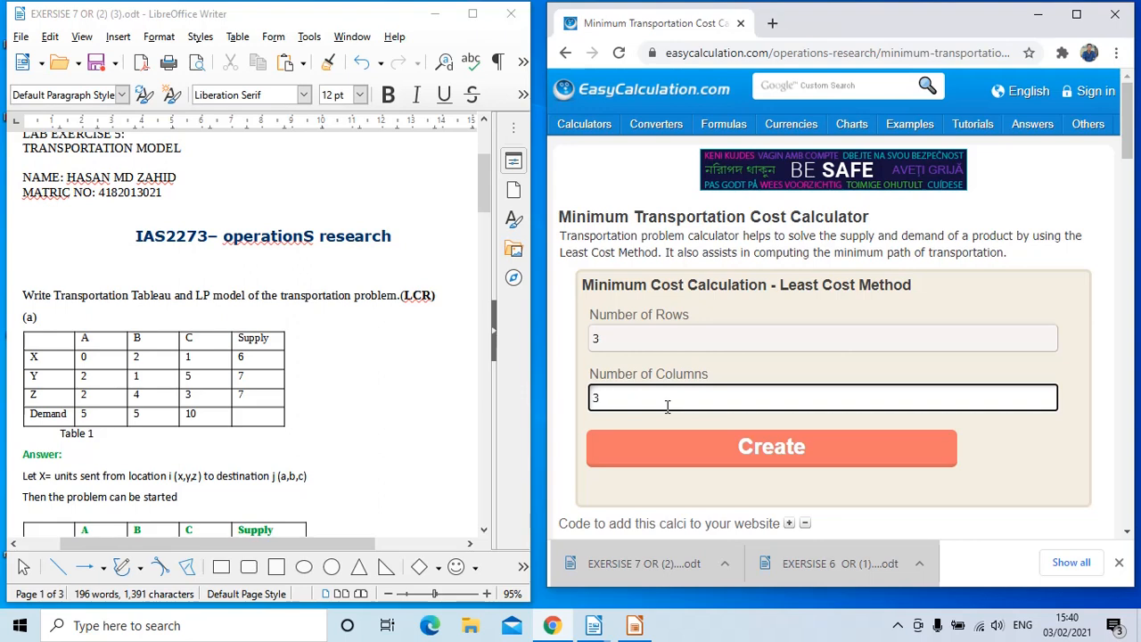
pyautogui.click(783, 453)
# Step: Fill row S1 of the cost table with costs 0, 2 and 1 and a supply of 6
pyautogui.scroll(-2, 783, 456)
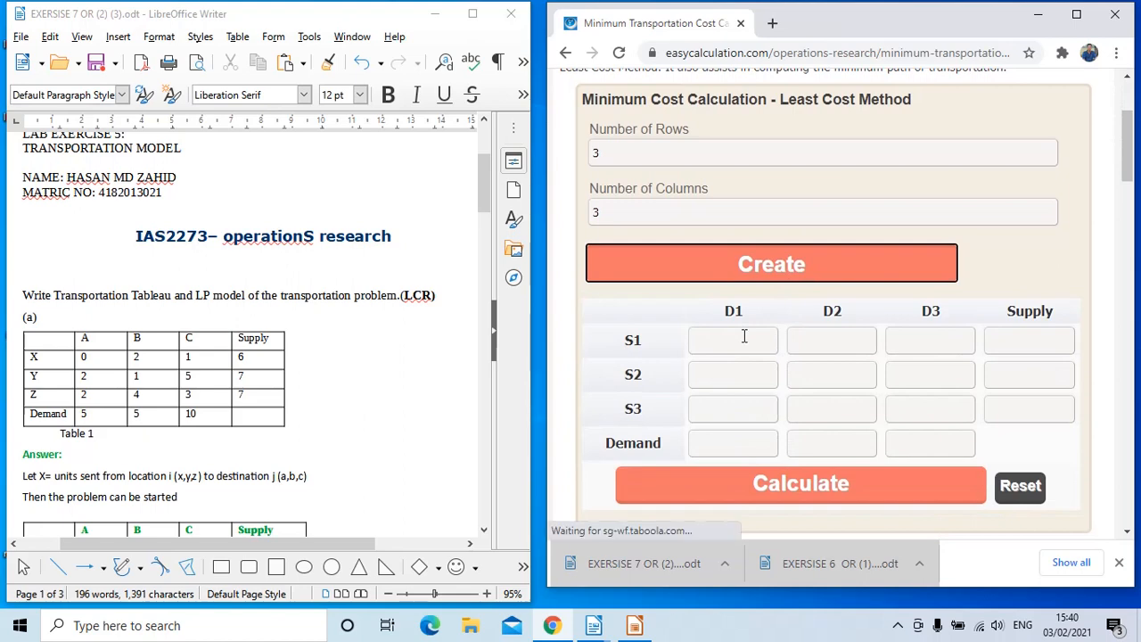
pyautogui.click(744, 335)
pyautogui.write('0')
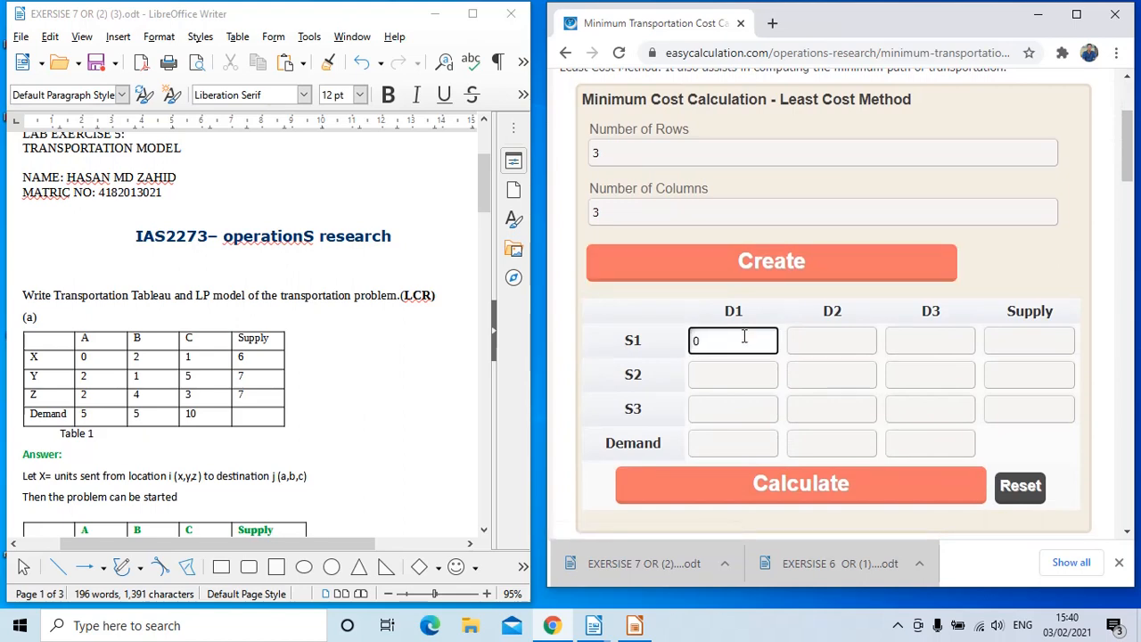
pyautogui.click(840, 338)
pyautogui.write('2')
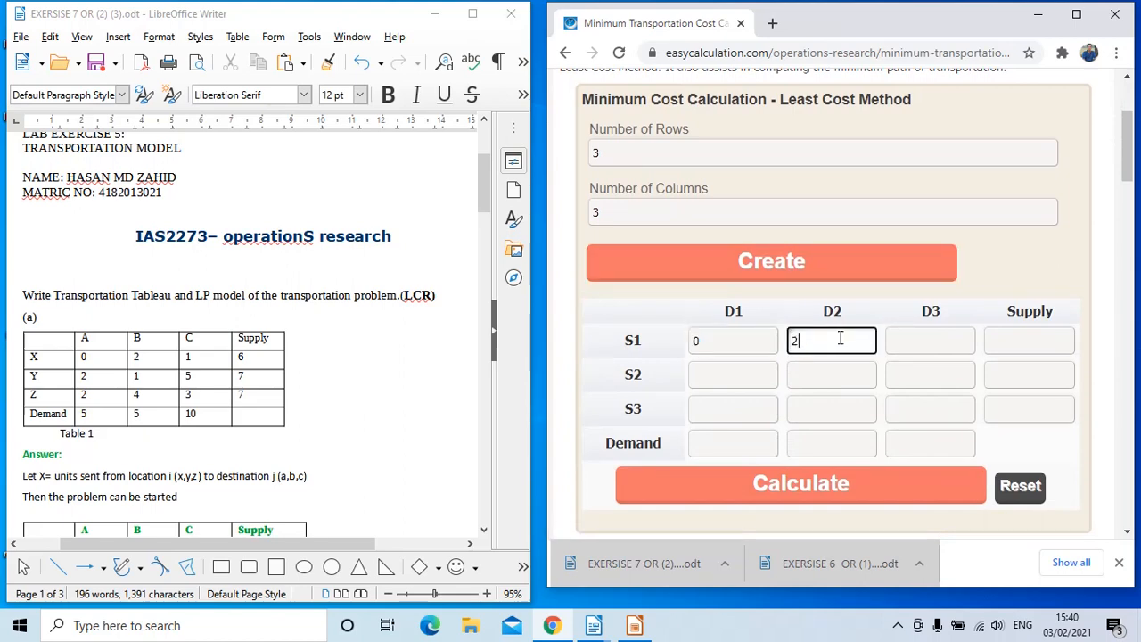
pyautogui.click(924, 342)
pyautogui.write('1')
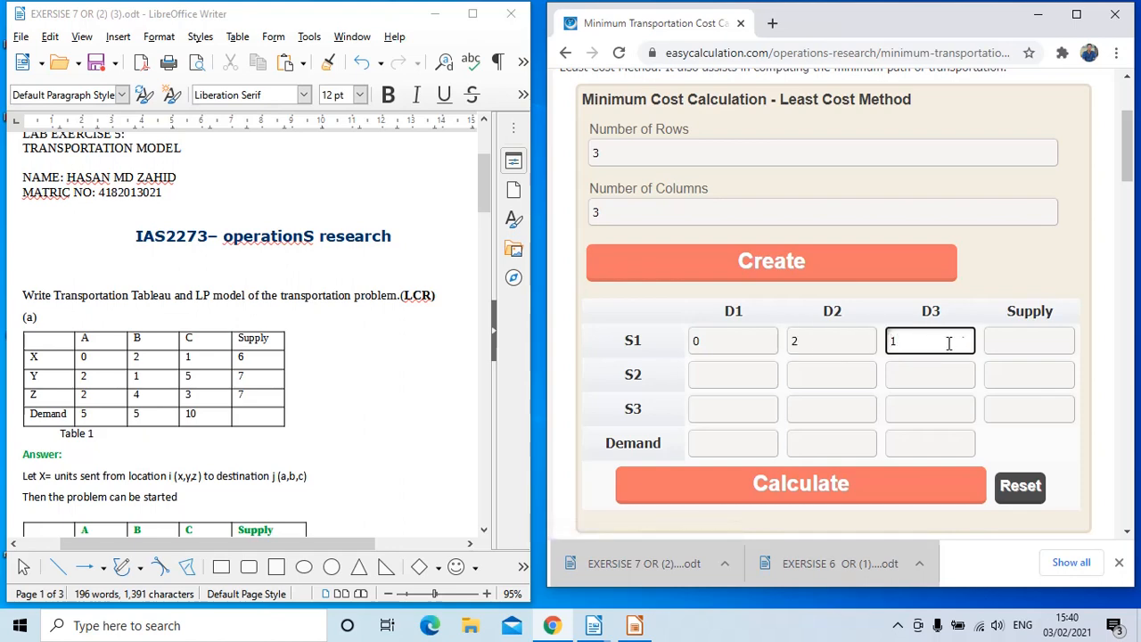
pyautogui.click(992, 339)
pyautogui.write('6')
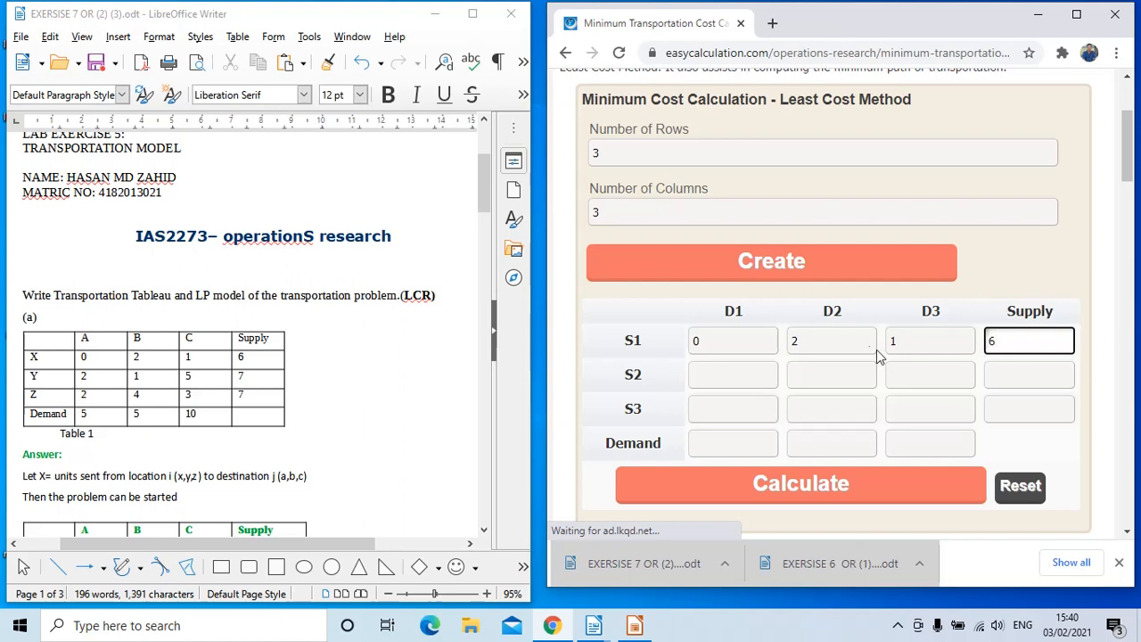
# Step: Fill row S2 with costs 2, 1 and 5 and a supply of 7
pyautogui.click(747, 380)
pyautogui.write('2')
pyautogui.click(820, 375)
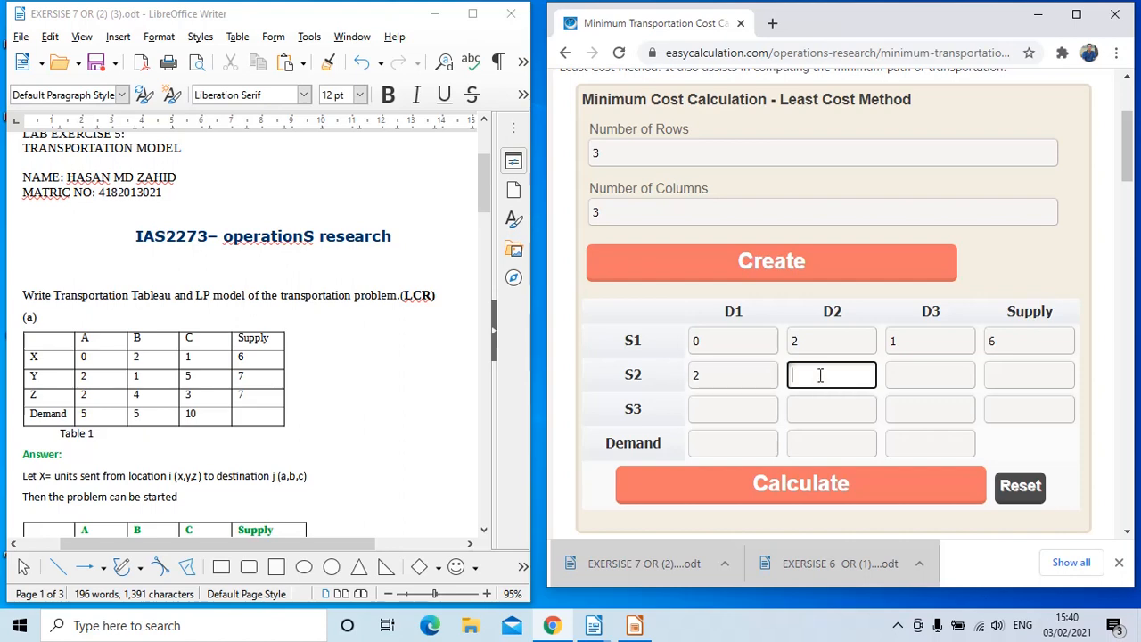
pyautogui.write('1')
pyautogui.click(919, 371)
pyautogui.write('5')
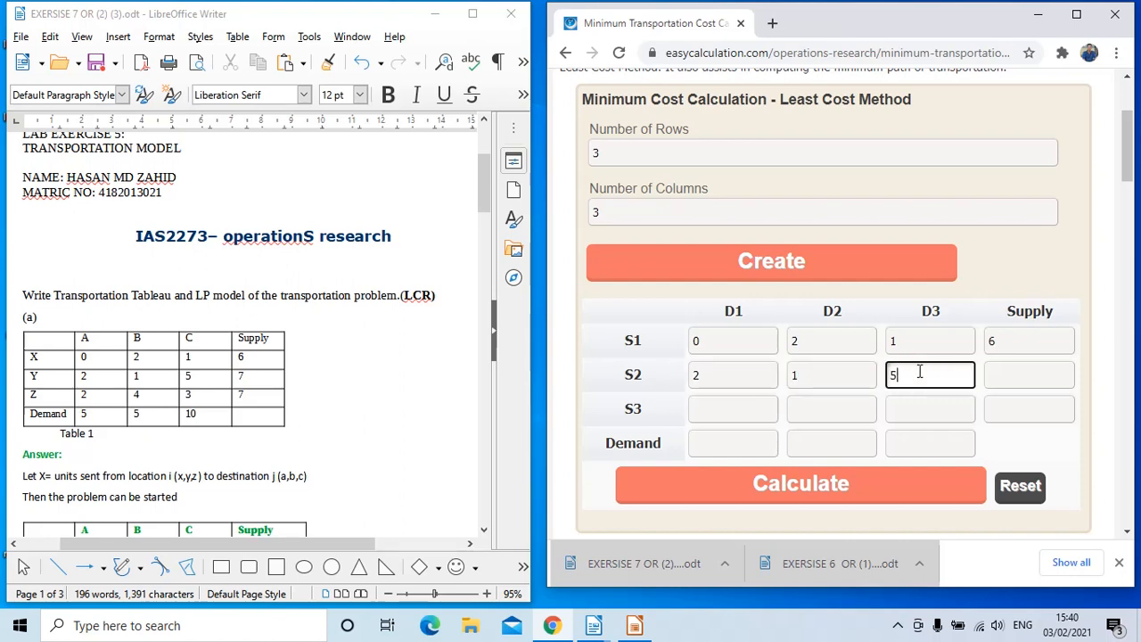
pyautogui.click(1005, 372)
pyautogui.write('7')
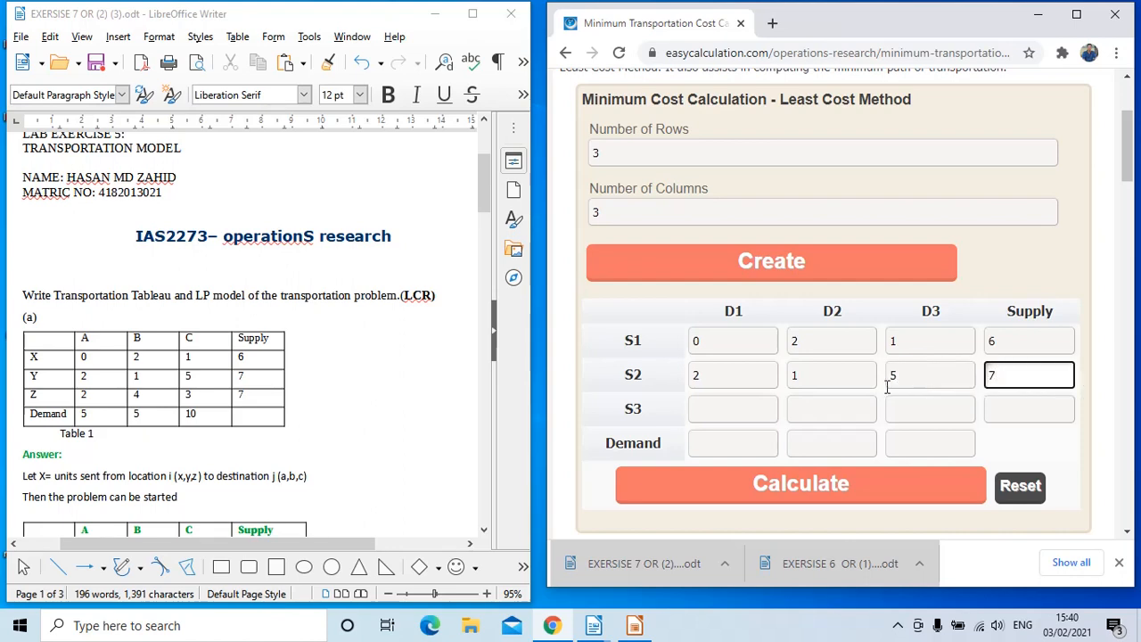
# Step: Fill row S3 with costs 2, 4 and 3 and a supply of 7
pyautogui.click(733, 408)
pyautogui.write('2')
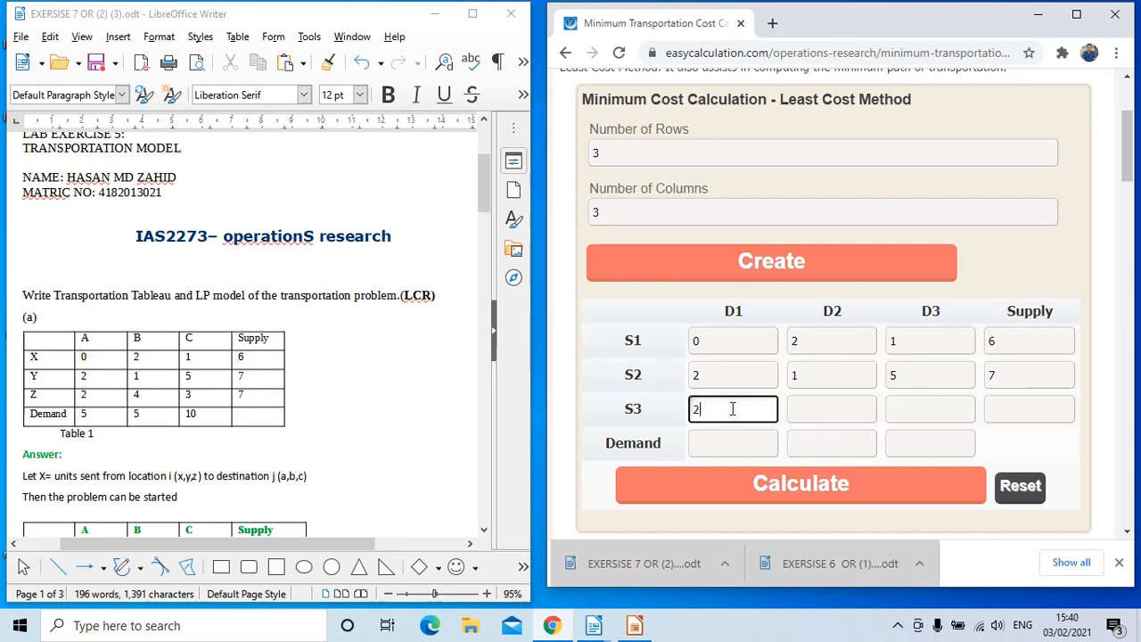
pyautogui.click(822, 405)
pyautogui.write('4')
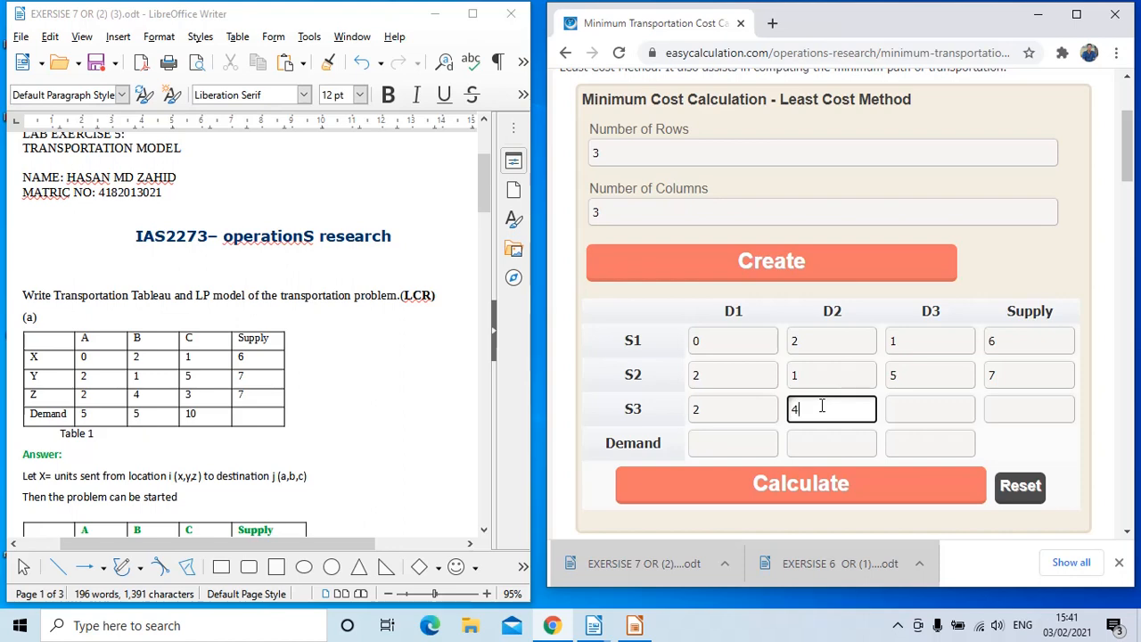
pyautogui.click(927, 404)
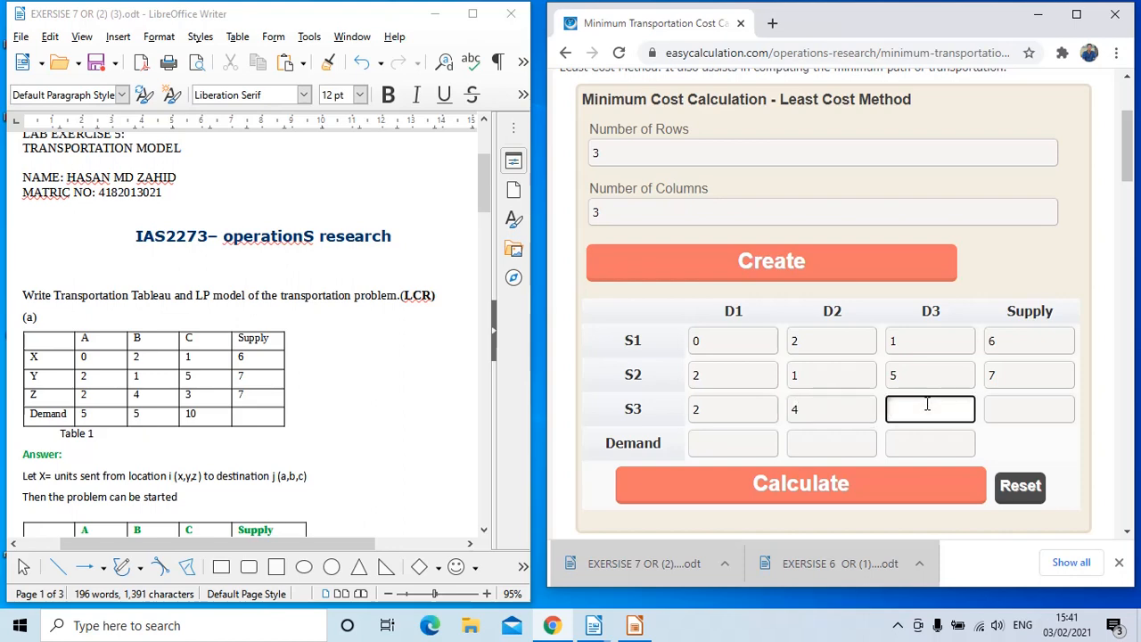
pyautogui.click(1032, 406)
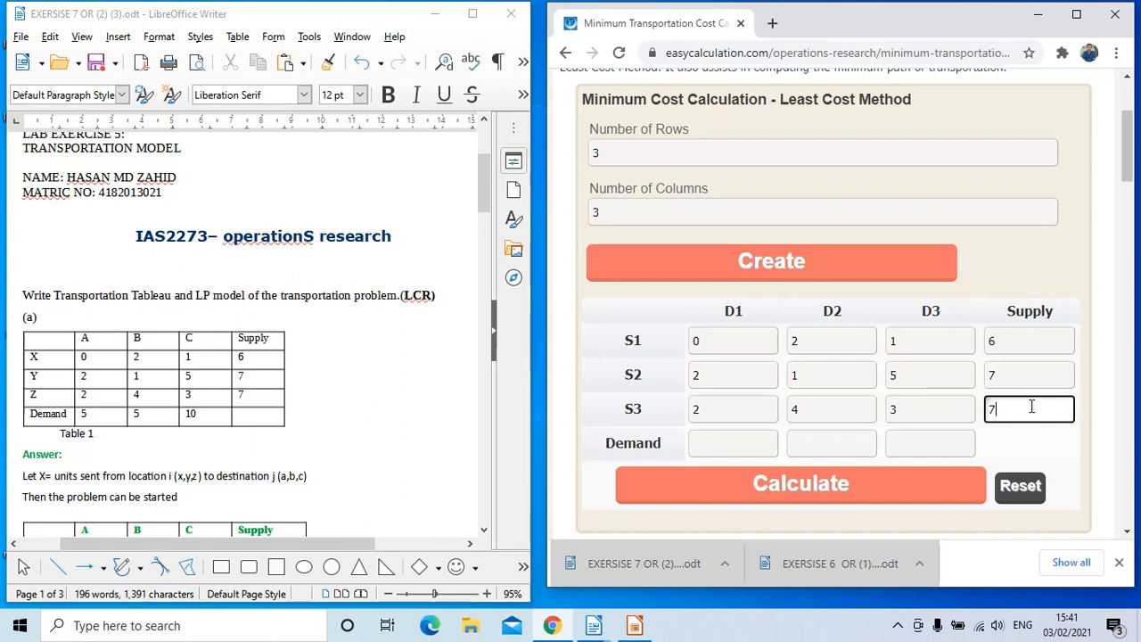
# Step: Enter the demands 5, 5 and 10 for D1 to D3 and calculate the least cost solution
pyautogui.click(751, 445)
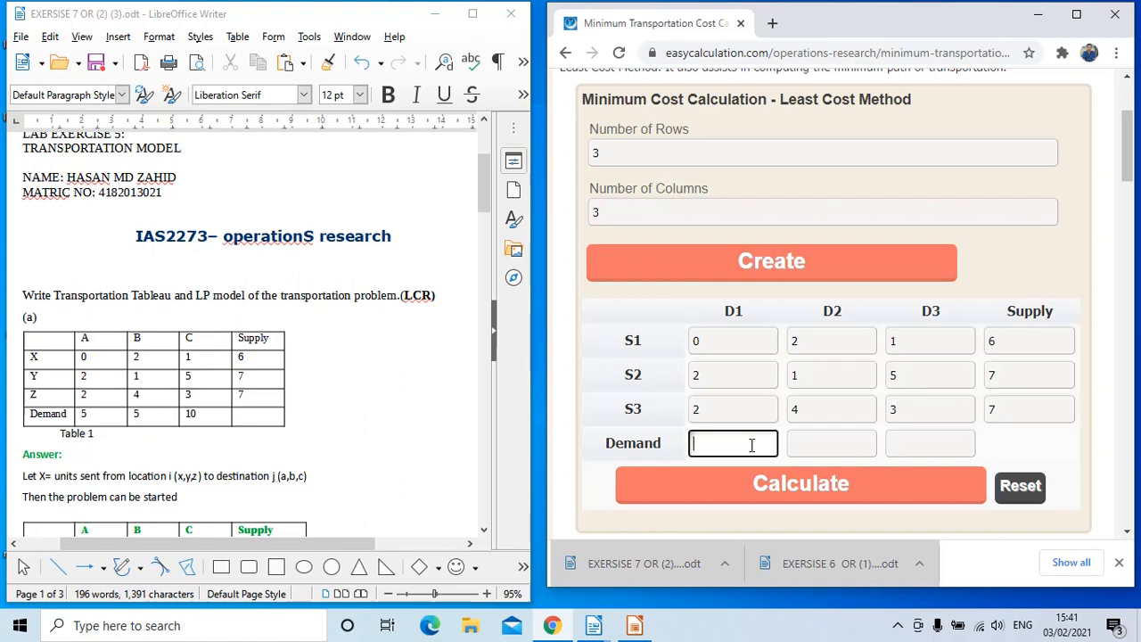
pyautogui.write('5')
pyautogui.click(805, 444)
pyautogui.write('5')
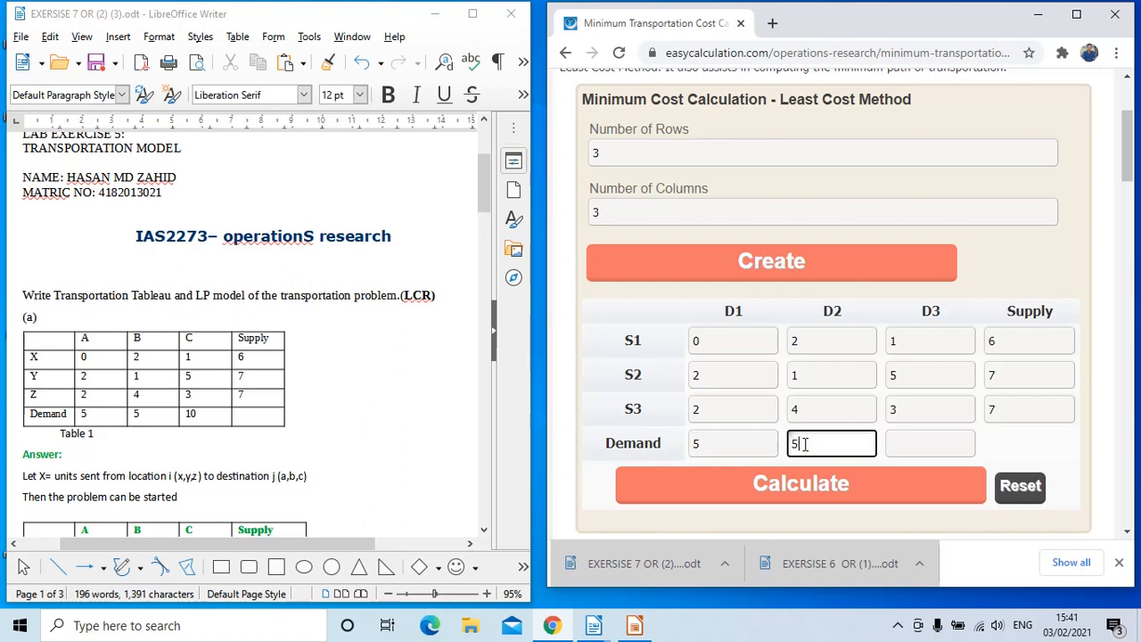
pyautogui.click(908, 443)
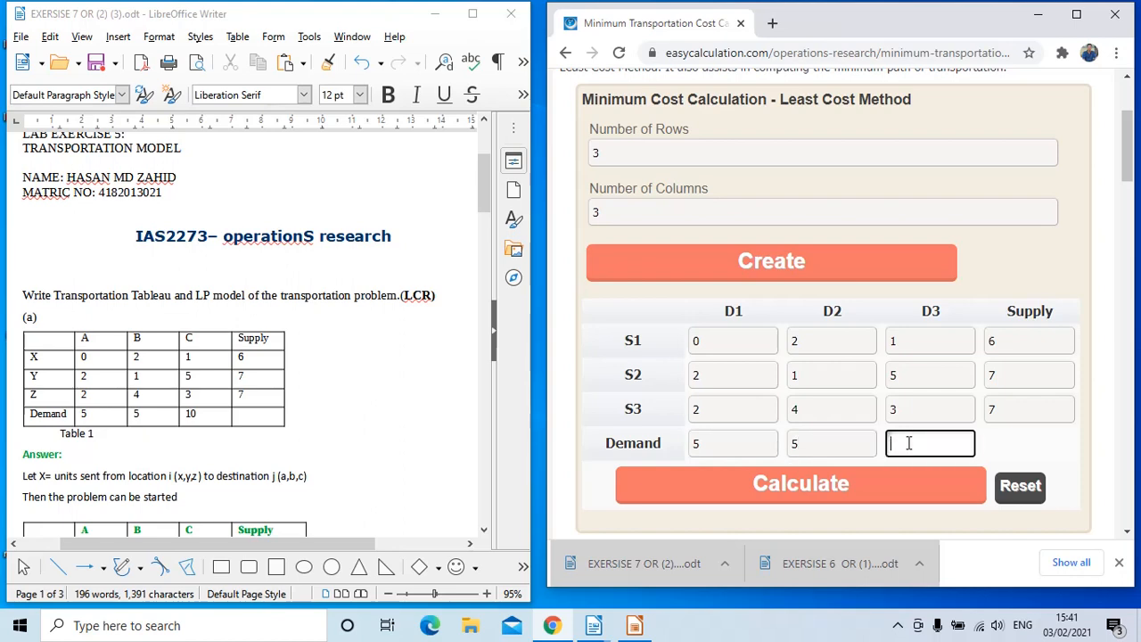
pyautogui.write('10')
pyautogui.click(818, 493)
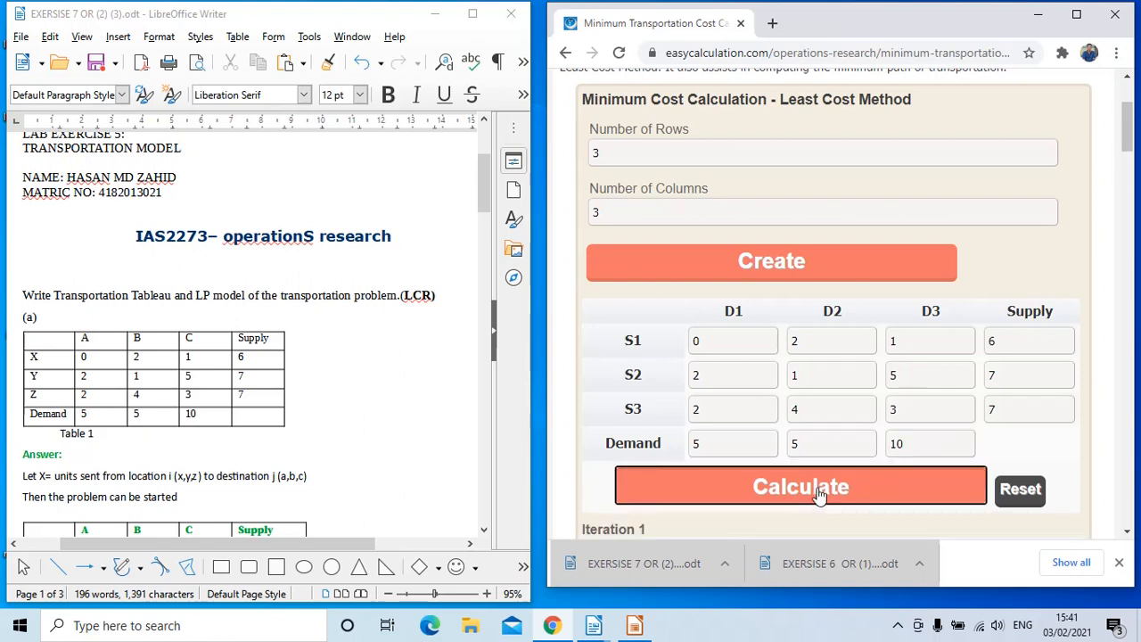
# Step: Compare the calculator's iterations and total minimum cost with the worked table and TC line for problem (a) in the document
pyautogui.scroll(-2, 818, 495)
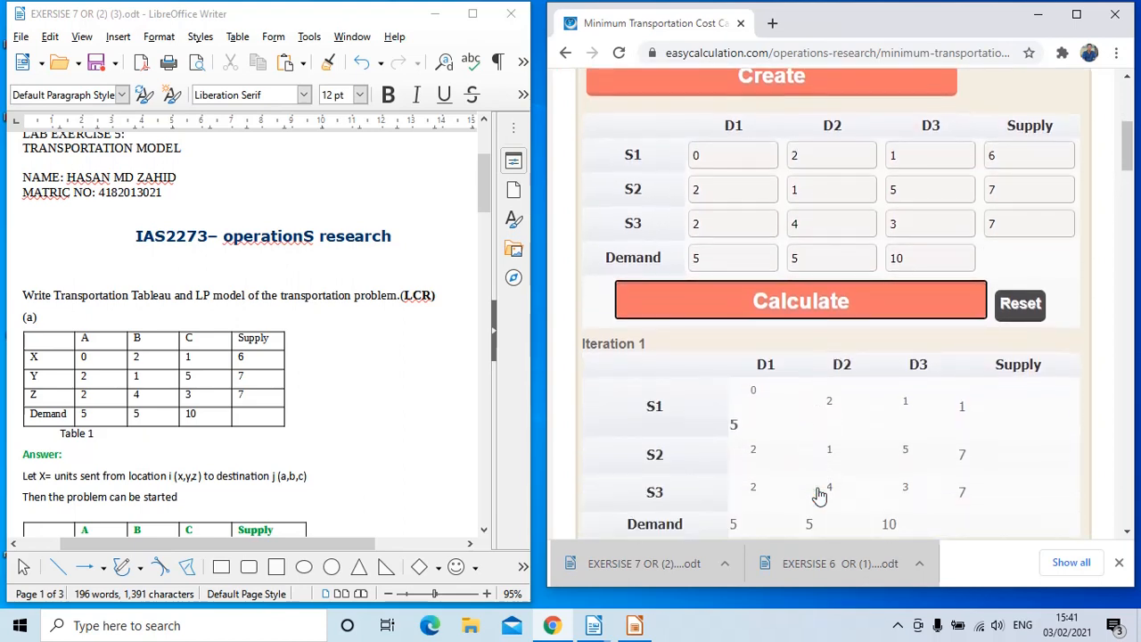
pyautogui.scroll(-1, 821, 495)
pyautogui.scroll(-1, 820, 495)
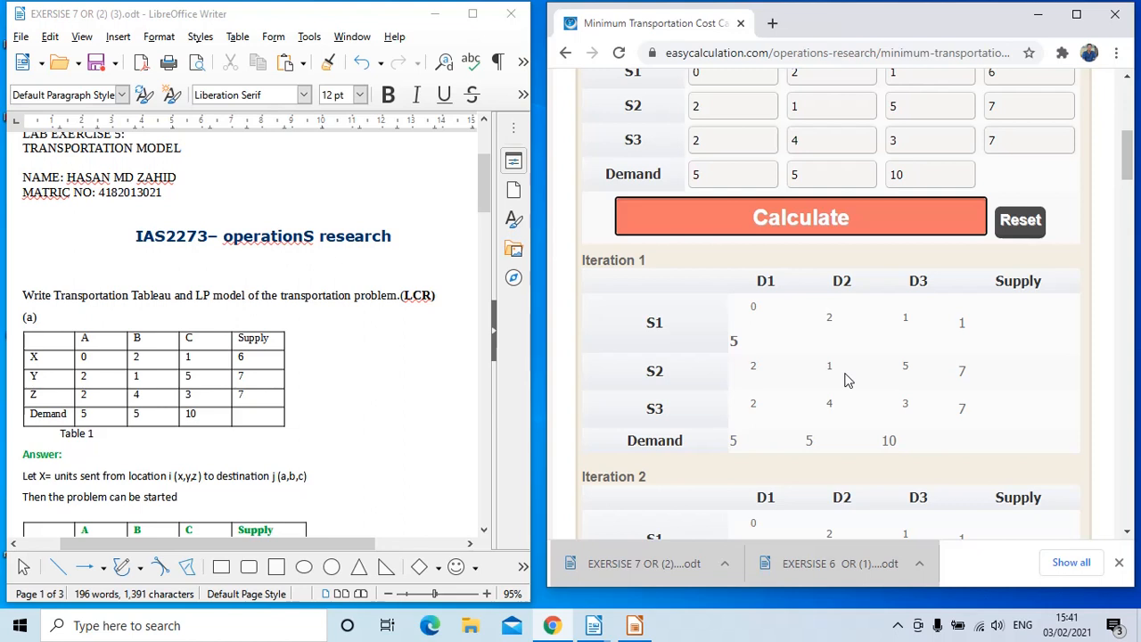
pyautogui.scroll(-3, 848, 381)
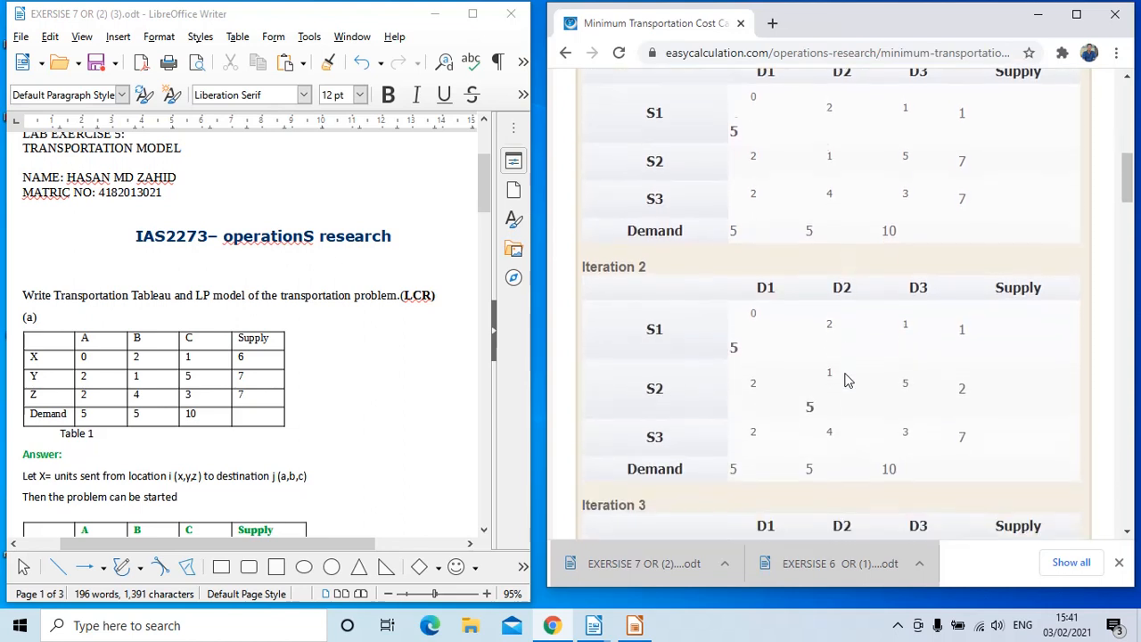
pyautogui.scroll(-3, 848, 381)
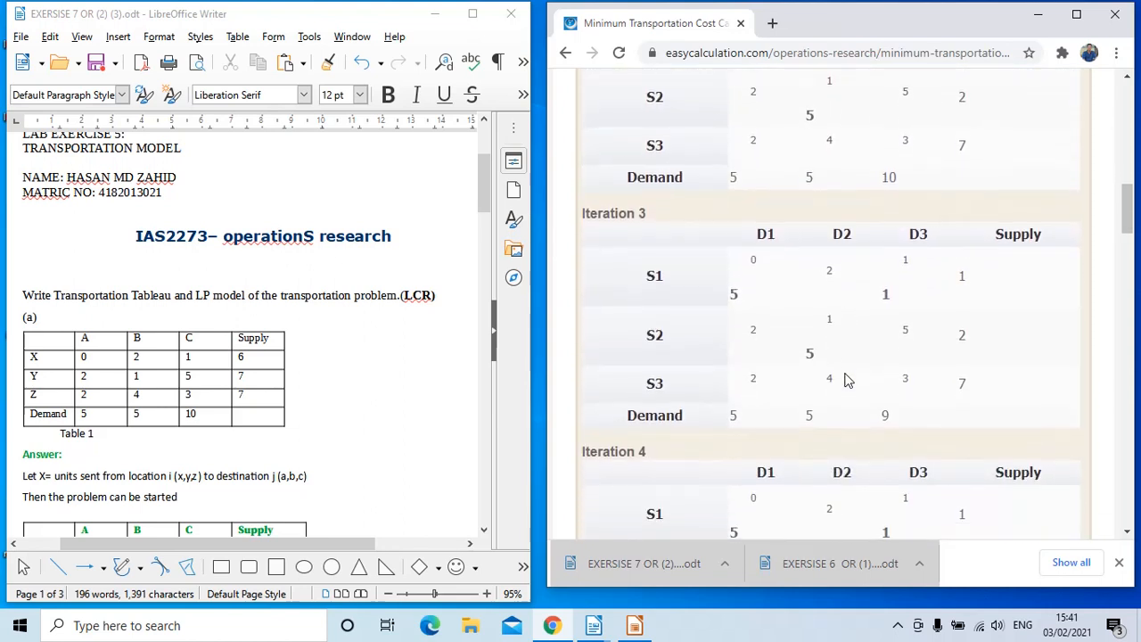
pyautogui.scroll(-3, 848, 381)
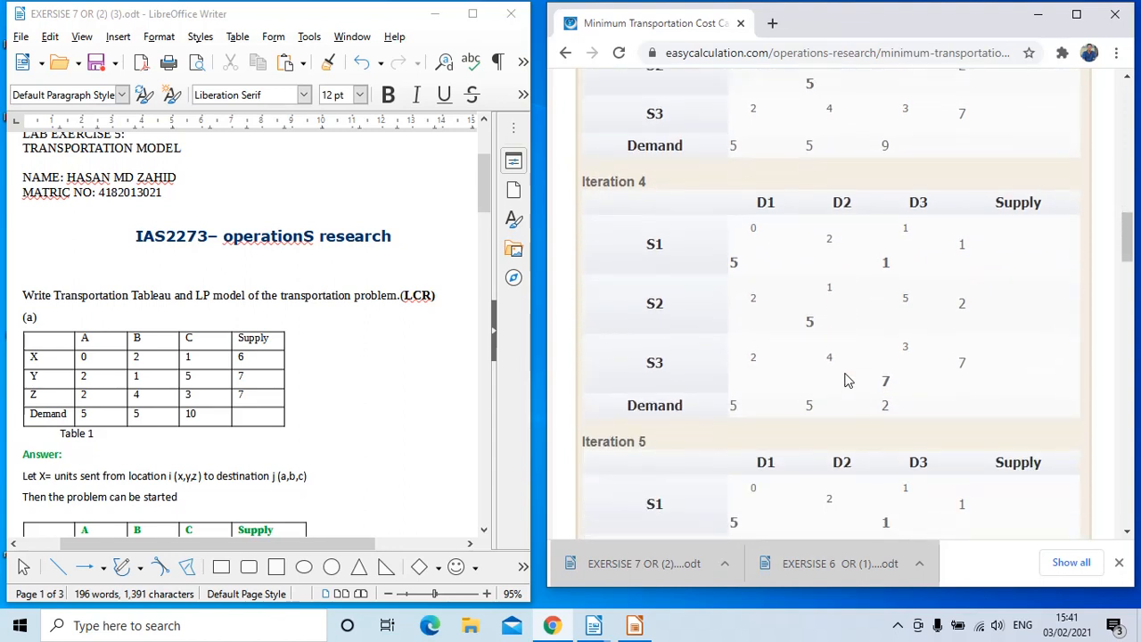
pyautogui.scroll(-3, 848, 381)
pyautogui.scroll(-1, 847, 380)
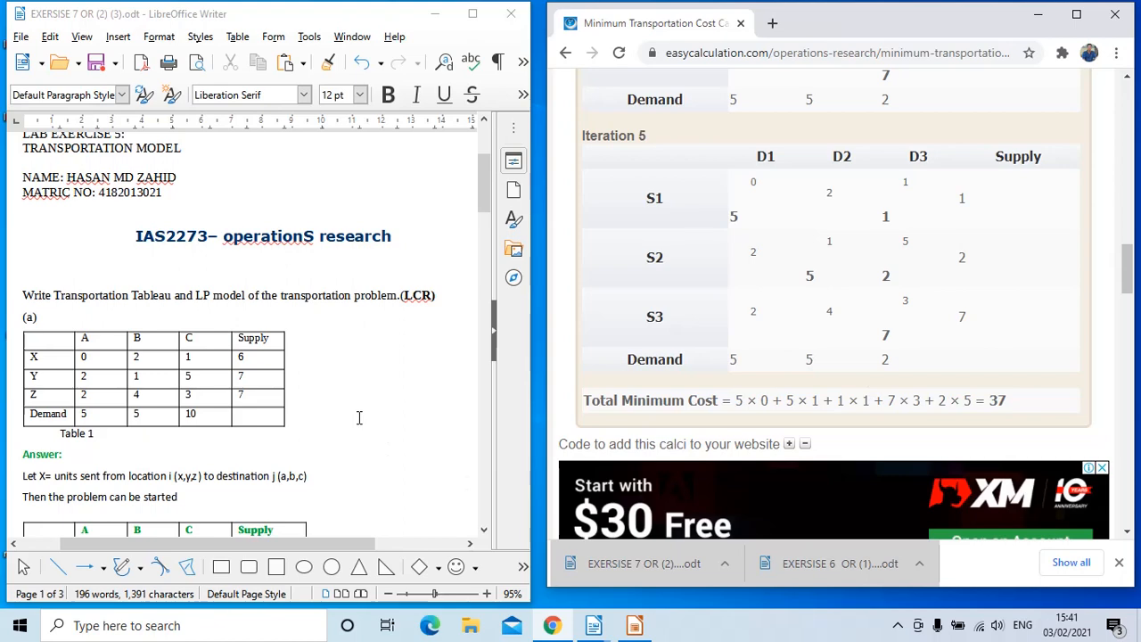
pyautogui.scroll(-5, 359, 418)
pyautogui.scroll(-1, 360, 418)
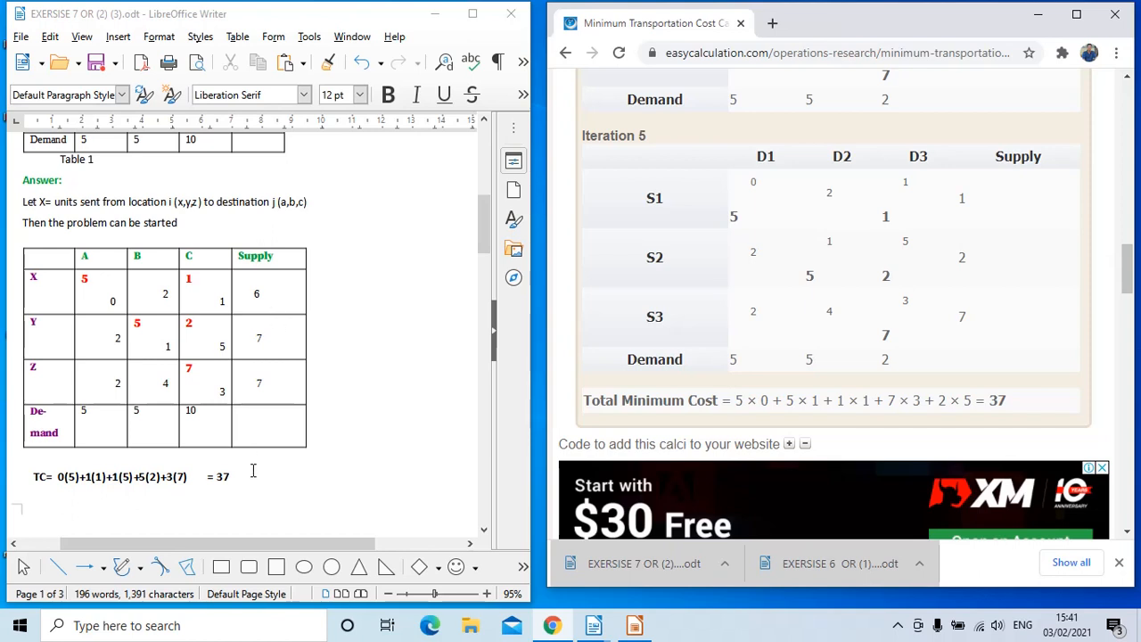
pyautogui.moveTo(236, 476); pyautogui.dragTo(26, 476)
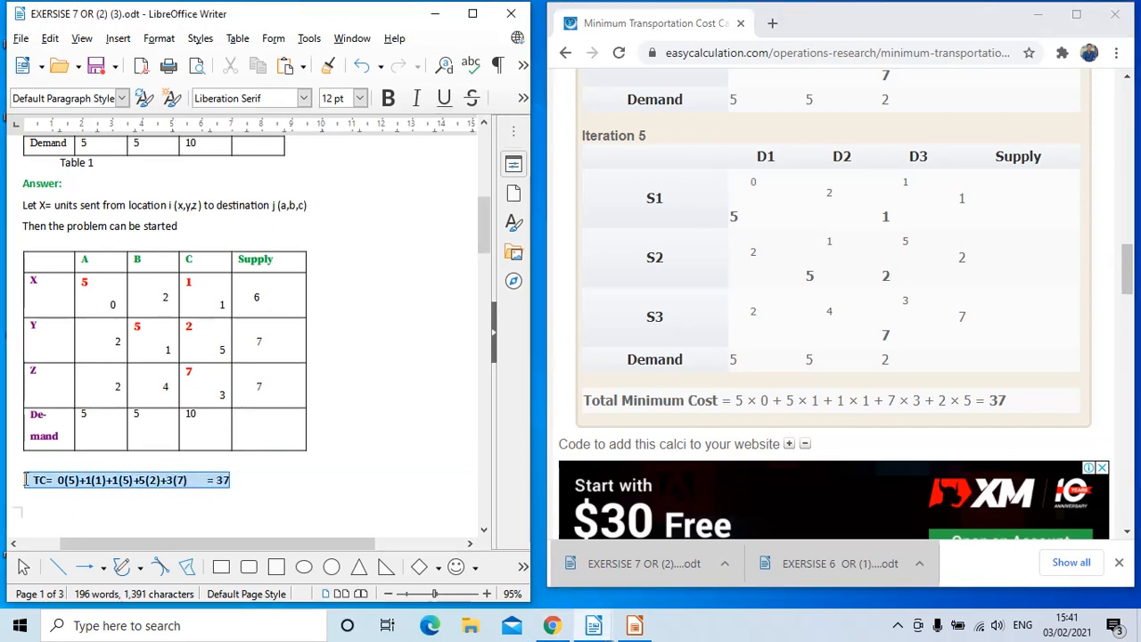
pyautogui.click(364, 461)
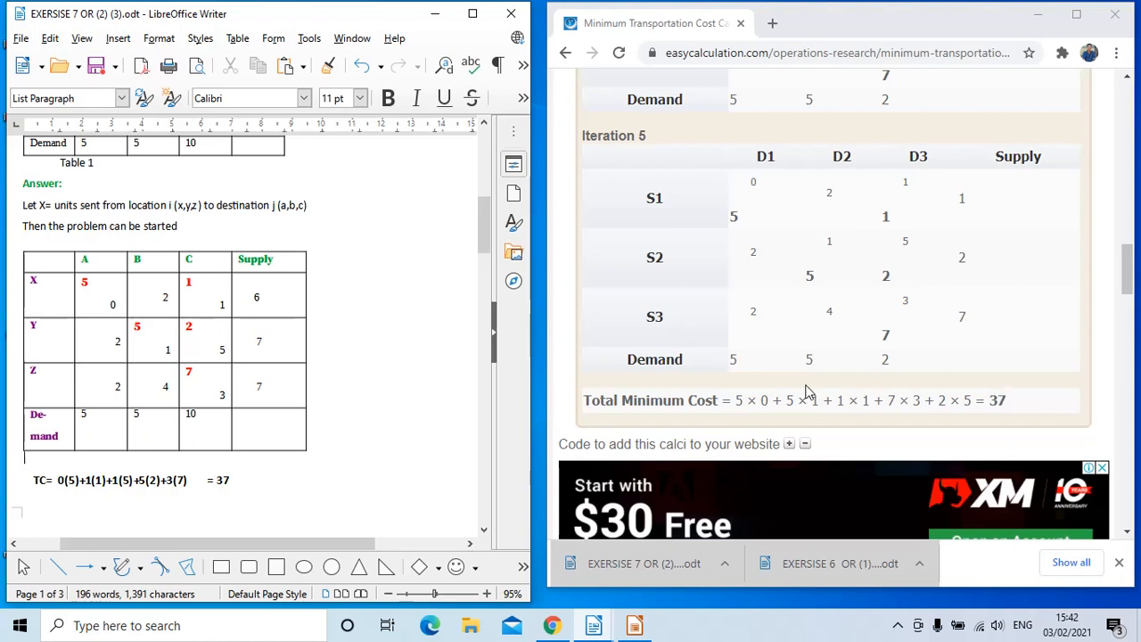
# Step: Reset the calculator's values and create a blank table with 3 rows and 3 columns for problem (b)
pyautogui.scroll(12, 807, 392)
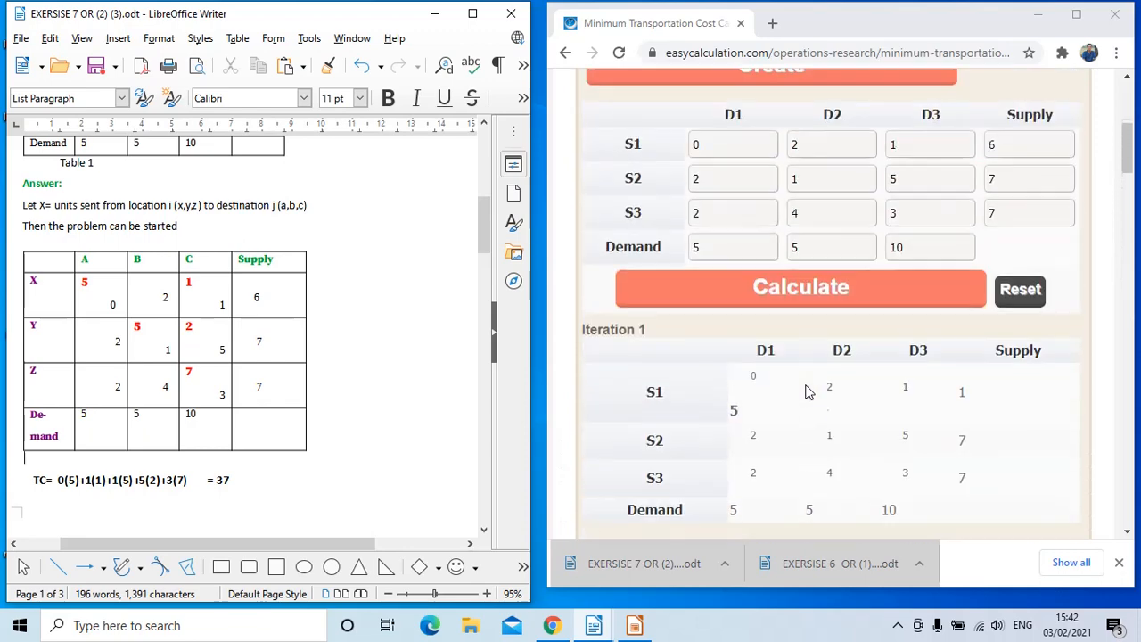
pyautogui.scroll(3, 807, 392)
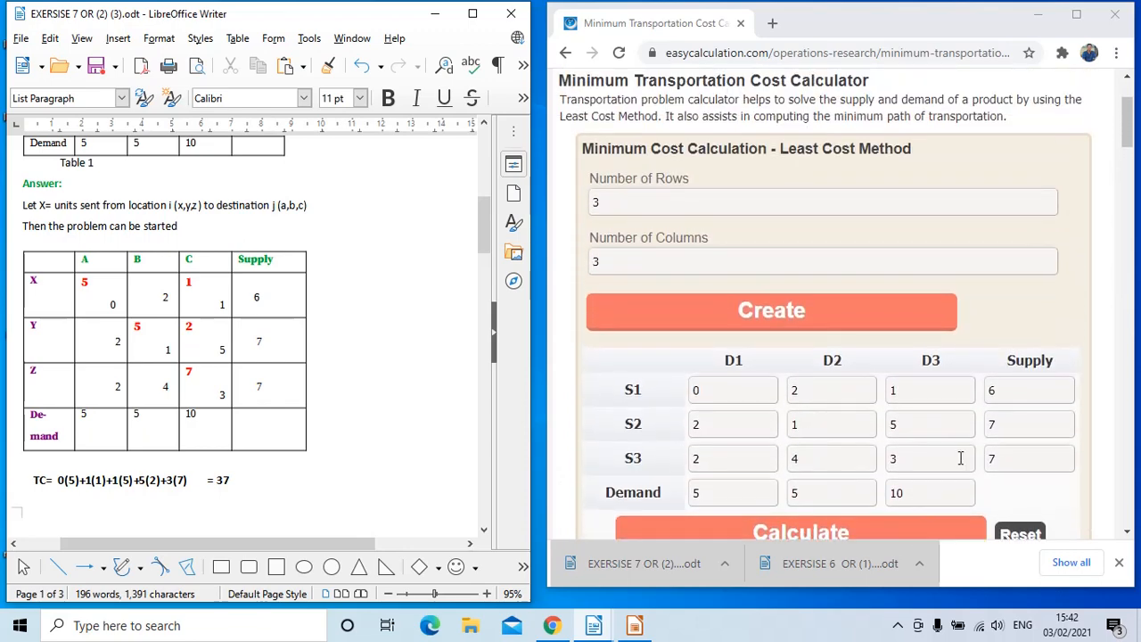
pyautogui.click(1021, 533)
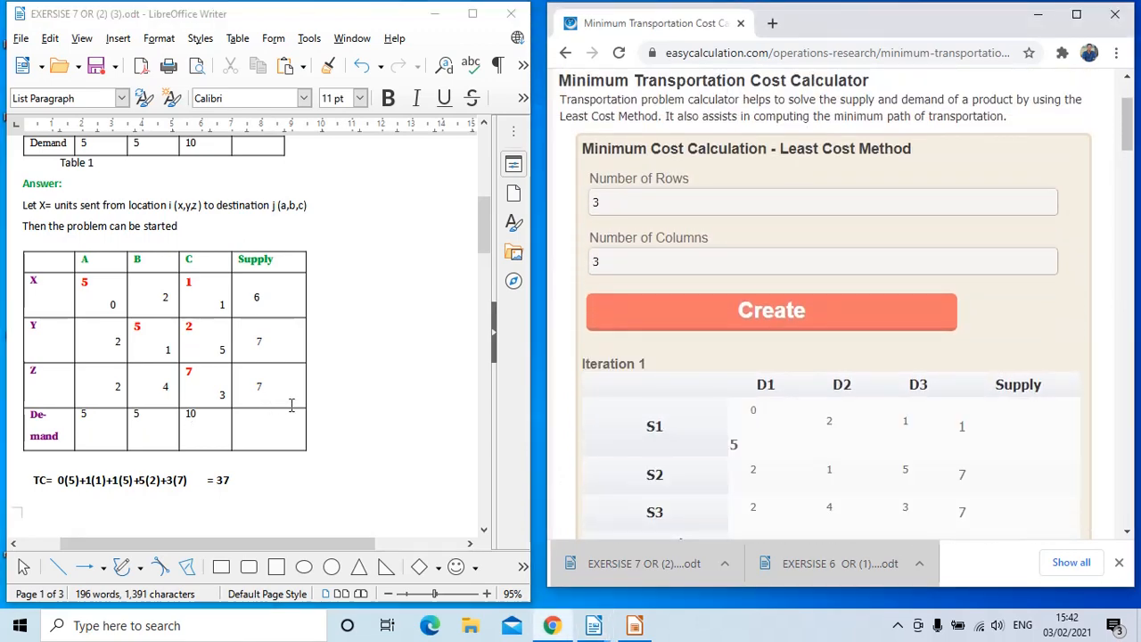
pyautogui.scroll(-6, 291, 406)
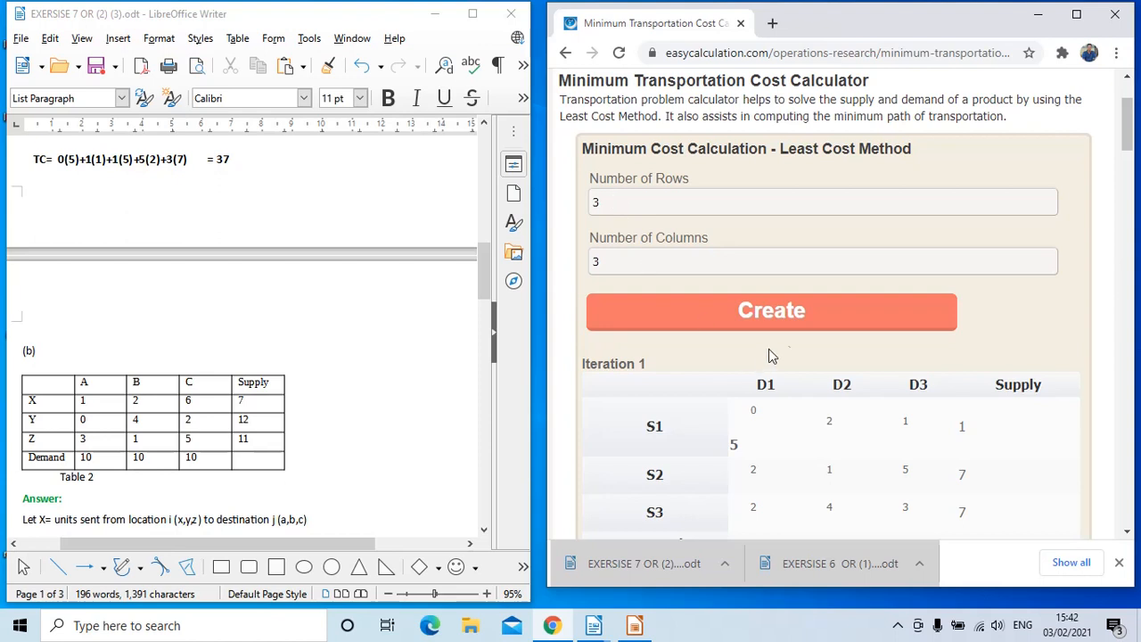
pyautogui.click(793, 322)
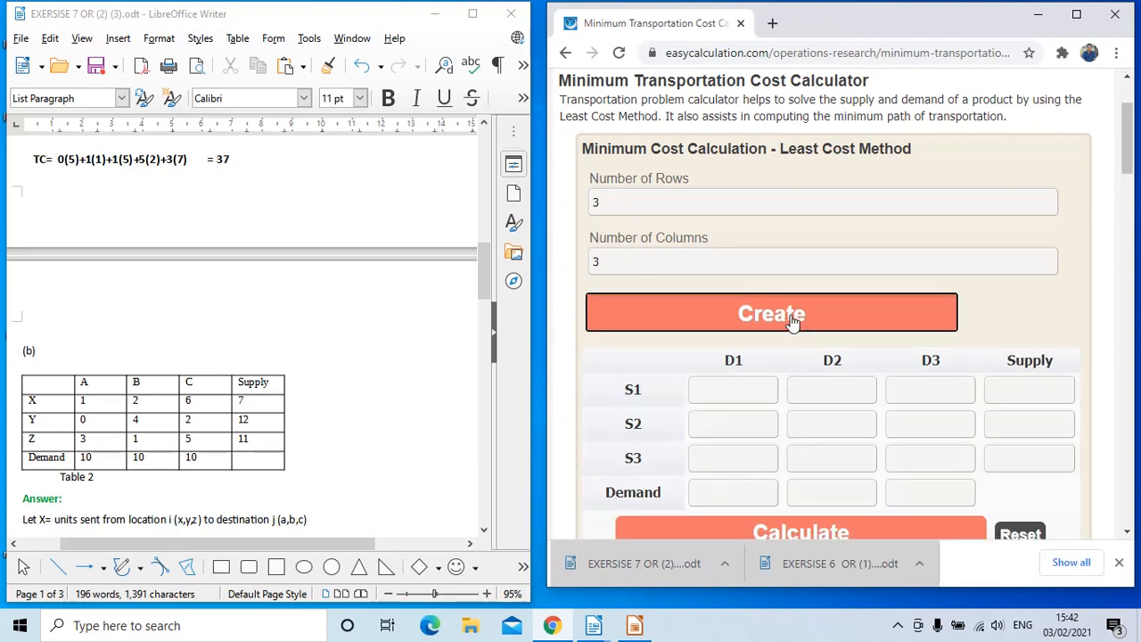
# Step: Fill row S1 with costs 1, 2 and 6 and a supply of 7
pyautogui.click(744, 398)
pyautogui.write('1')
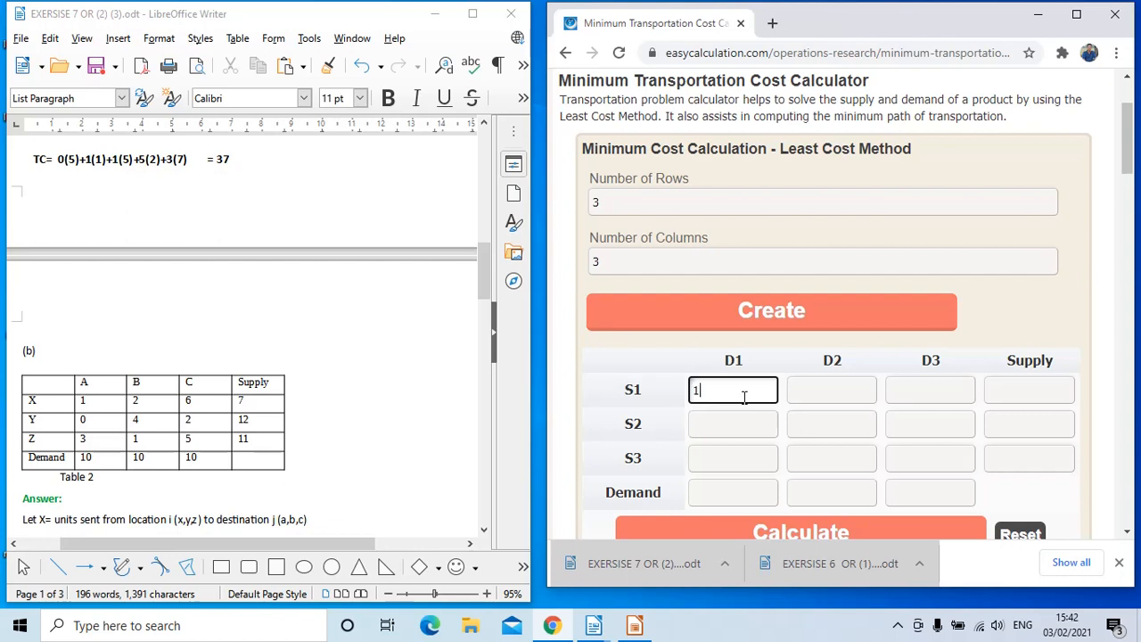
pyautogui.click(828, 390)
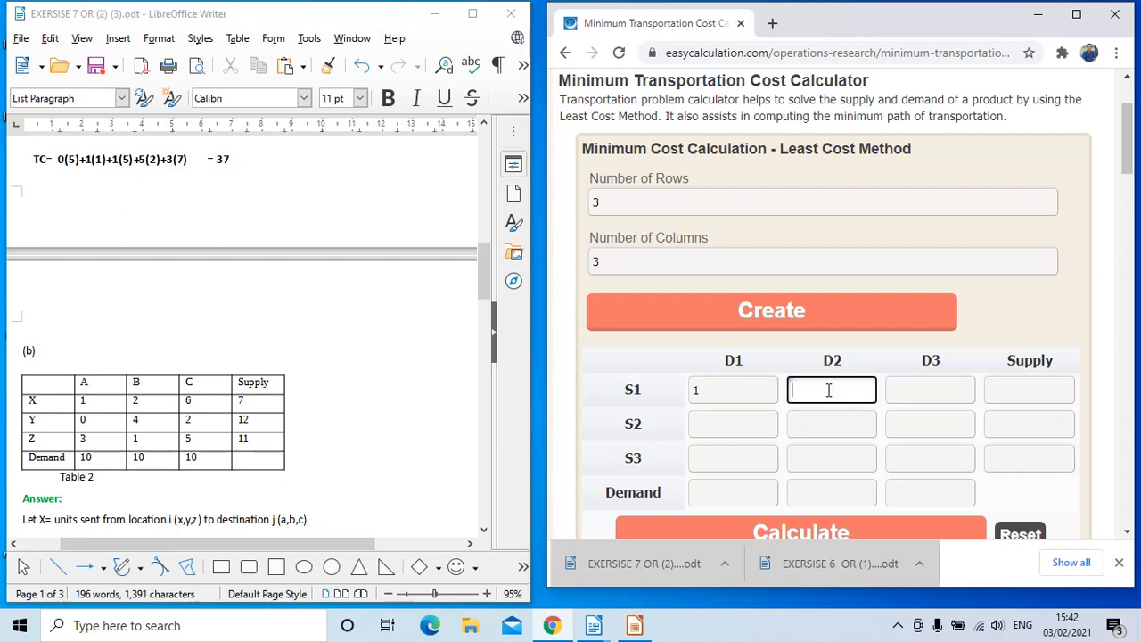
pyautogui.write('2')
pyautogui.click(931, 385)
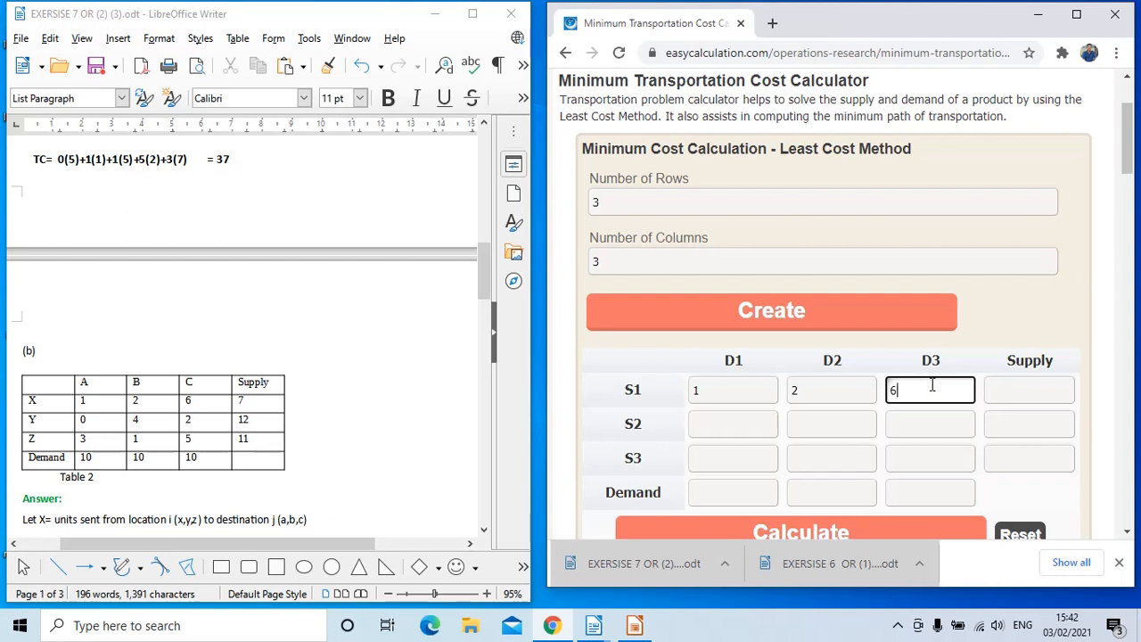
pyautogui.click(1026, 388)
pyautogui.write('7')
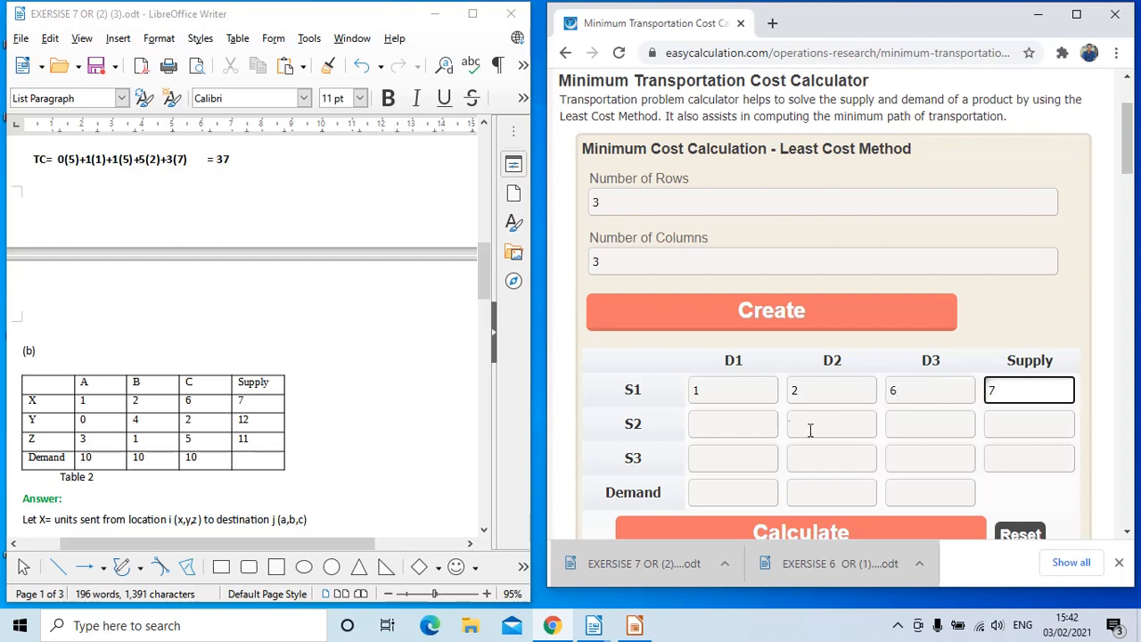
# Step: Fill row S2 with costs 0, 4 and 2 and a supply of 12
pyautogui.click(758, 419)
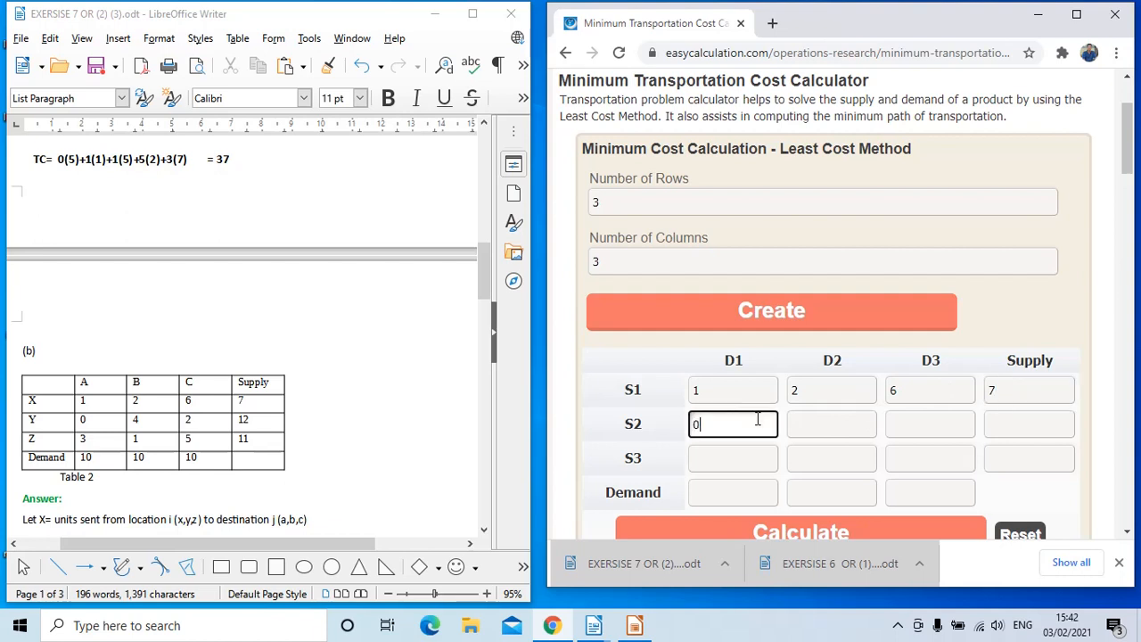
pyautogui.click(853, 419)
pyautogui.write('4')
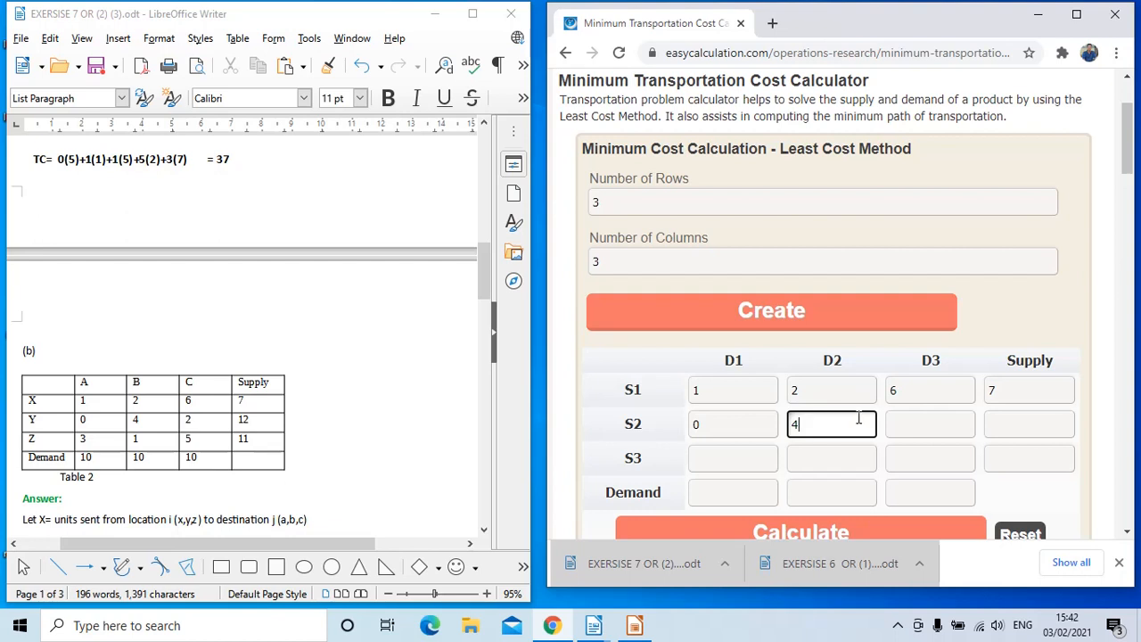
pyautogui.click(943, 423)
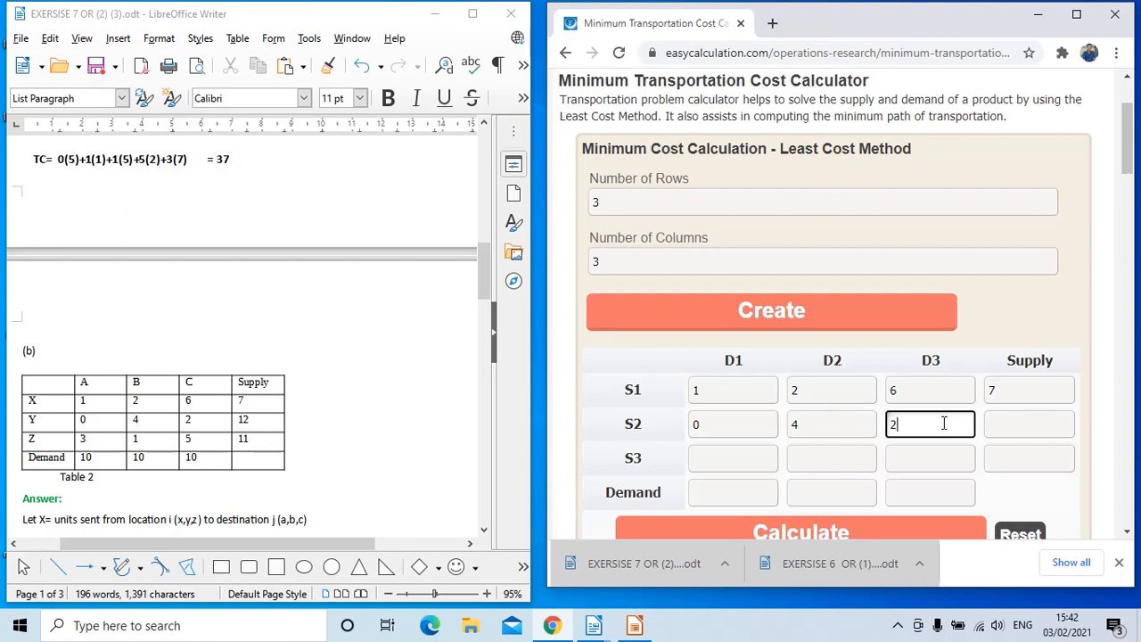
pyautogui.click(1016, 422)
pyautogui.write('12')
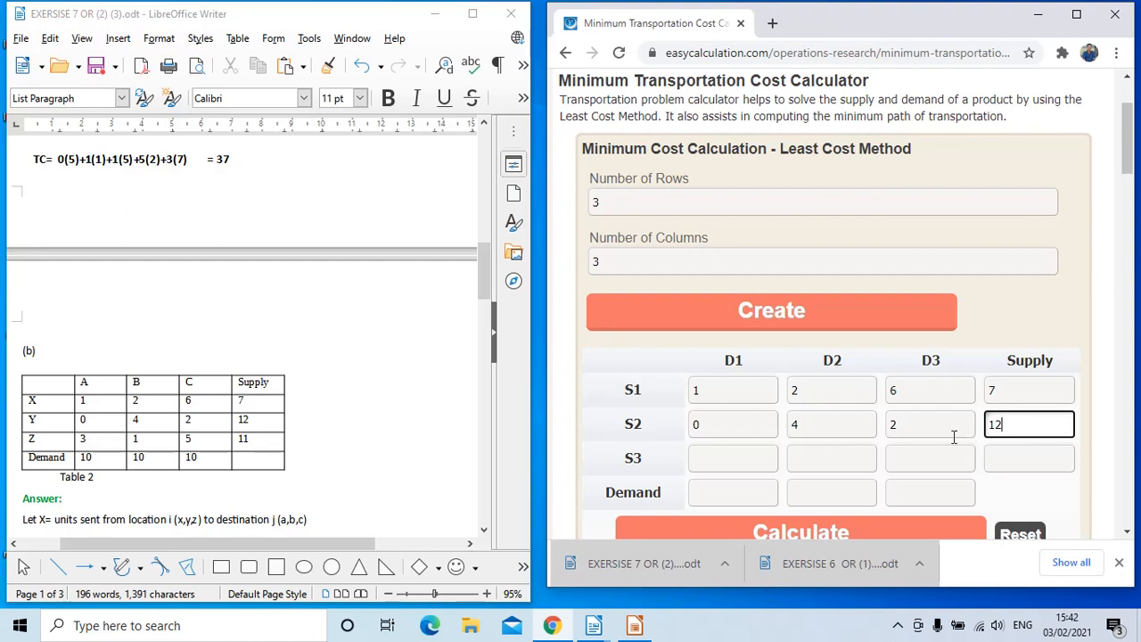
# Step: Fill row S3 with costs 3, 1 and 5 and a supply of 11
pyautogui.click(726, 456)
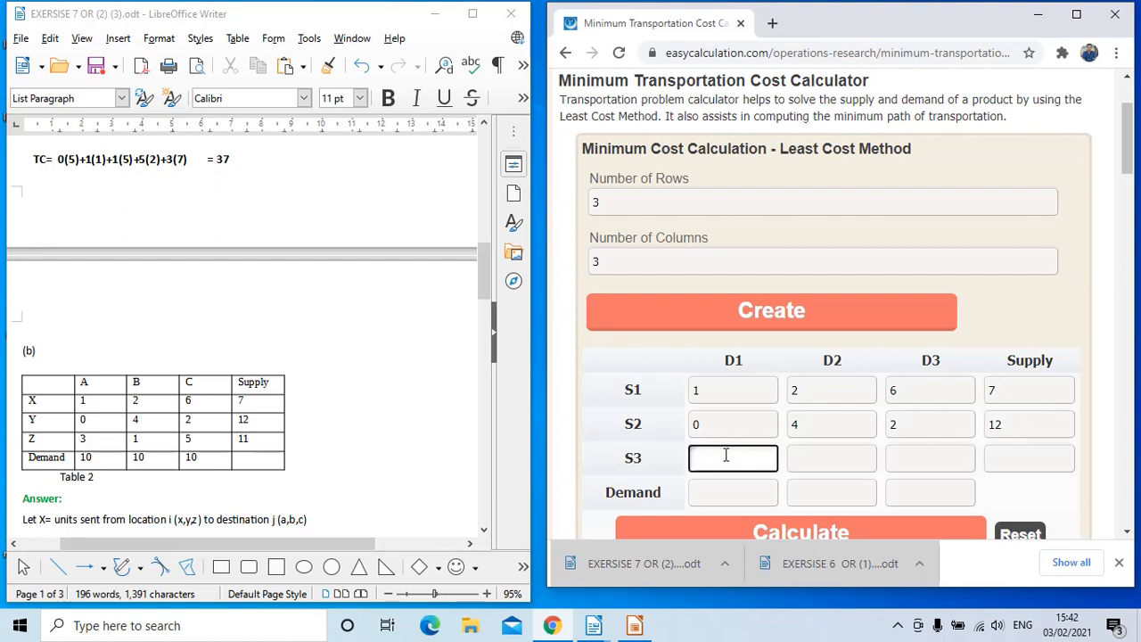
pyautogui.click(810, 459)
pyautogui.write('1')
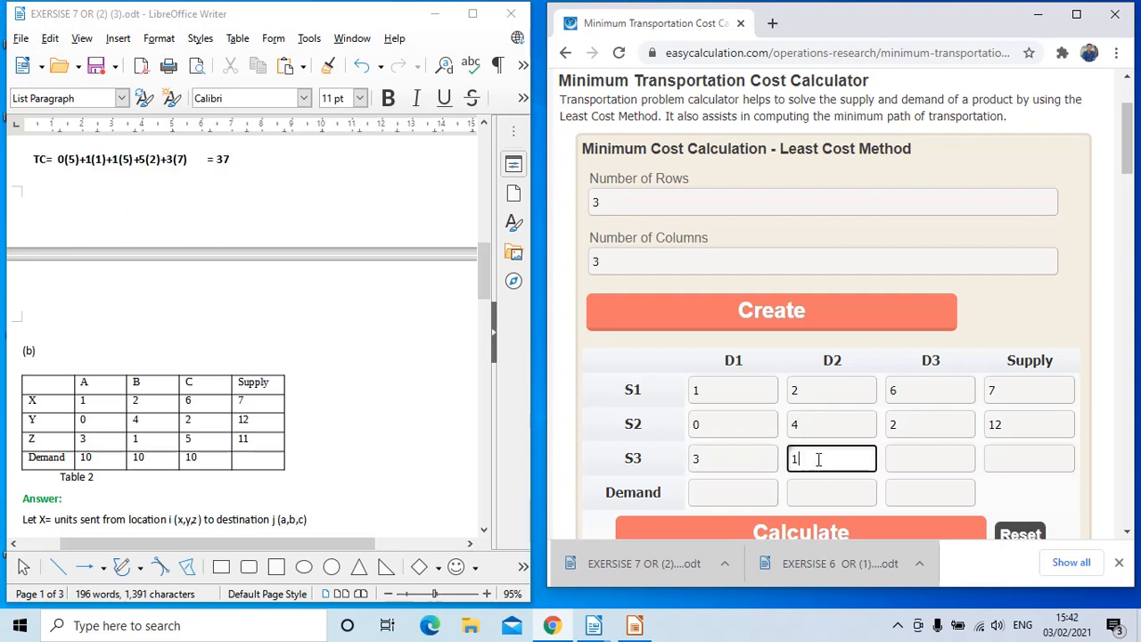
pyautogui.click(912, 456)
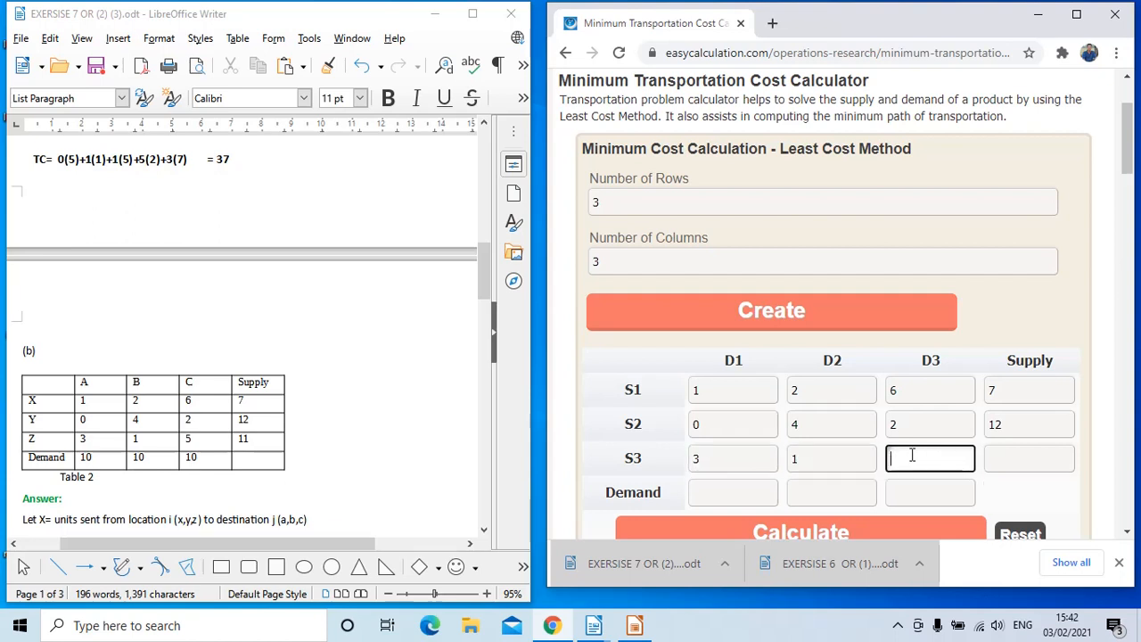
pyautogui.click(998, 455)
pyautogui.write('11')
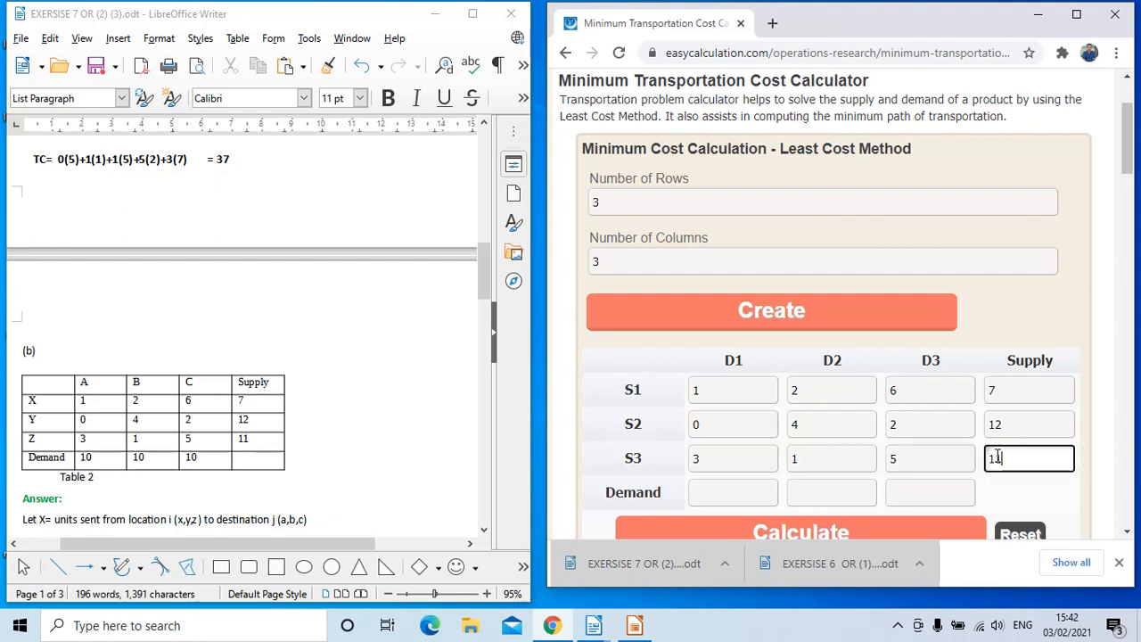
# Step: Enter a demand of 10 for each of D1, D2 and D3 and calculate the least cost solution
pyautogui.click(739, 492)
pyautogui.write('10')
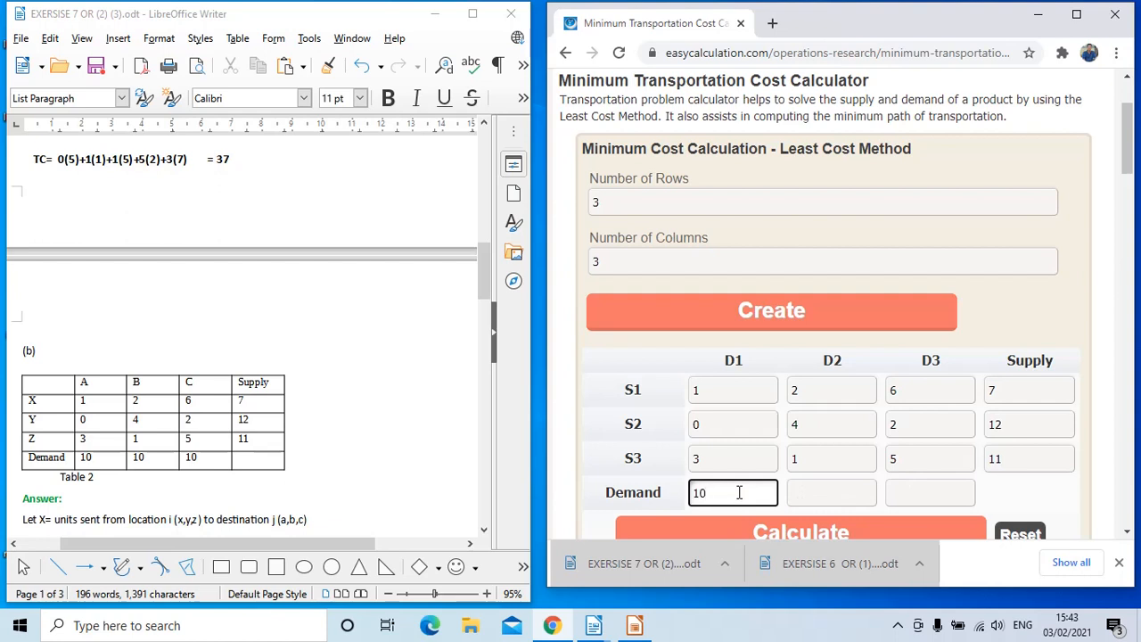
pyautogui.click(816, 494)
pyautogui.write('10')
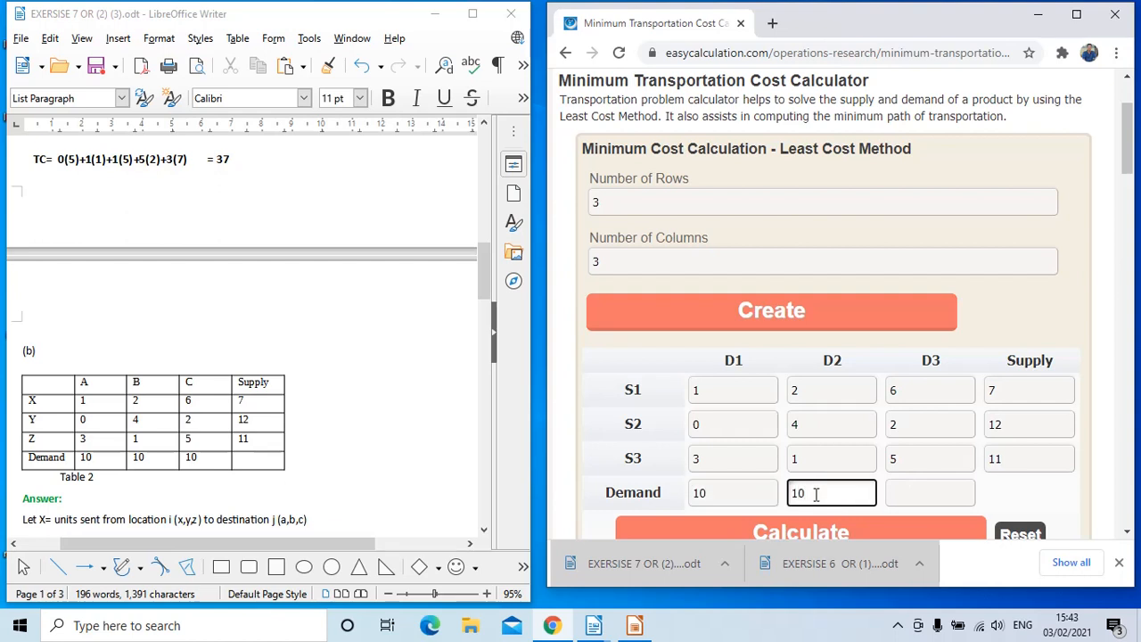
pyautogui.click(909, 494)
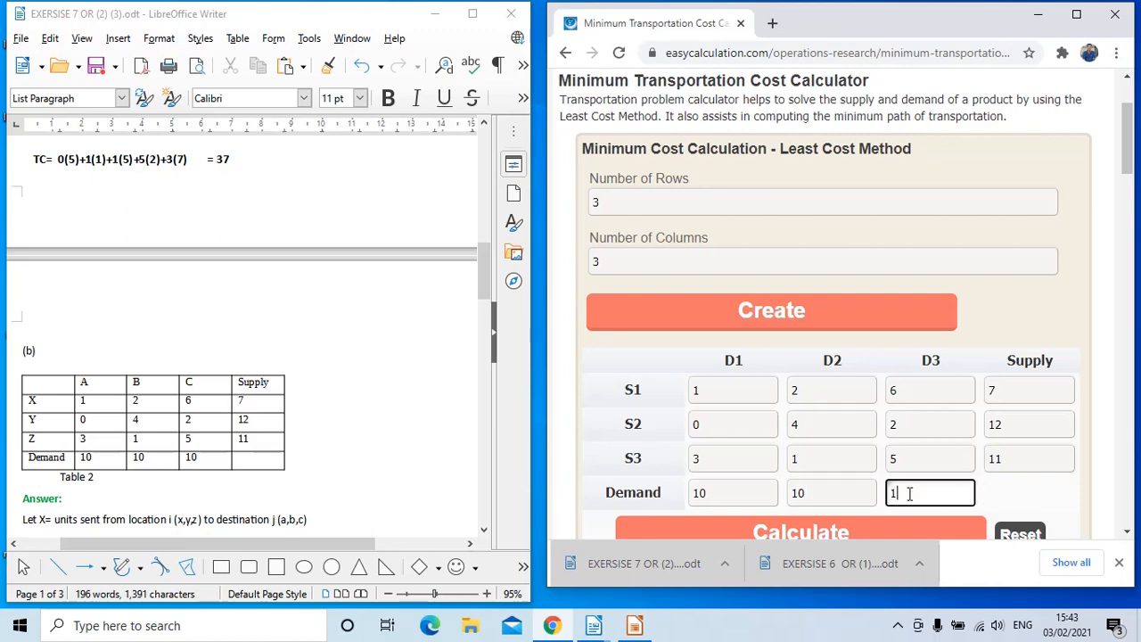
pyautogui.write('10')
pyautogui.scroll(-2, 910, 493)
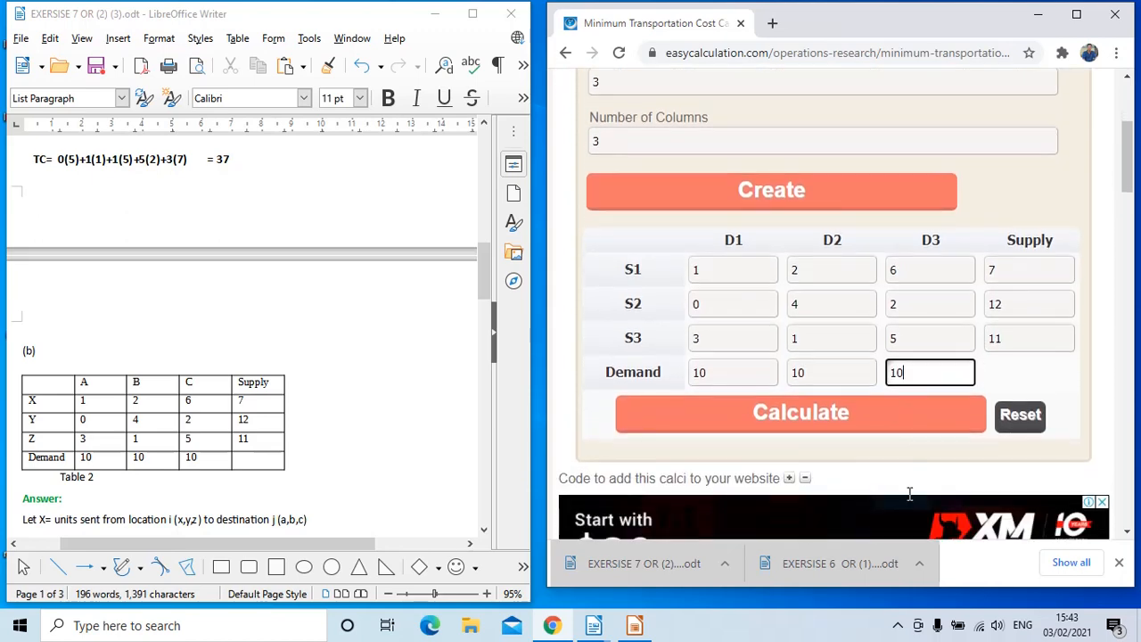
pyautogui.click(845, 426)
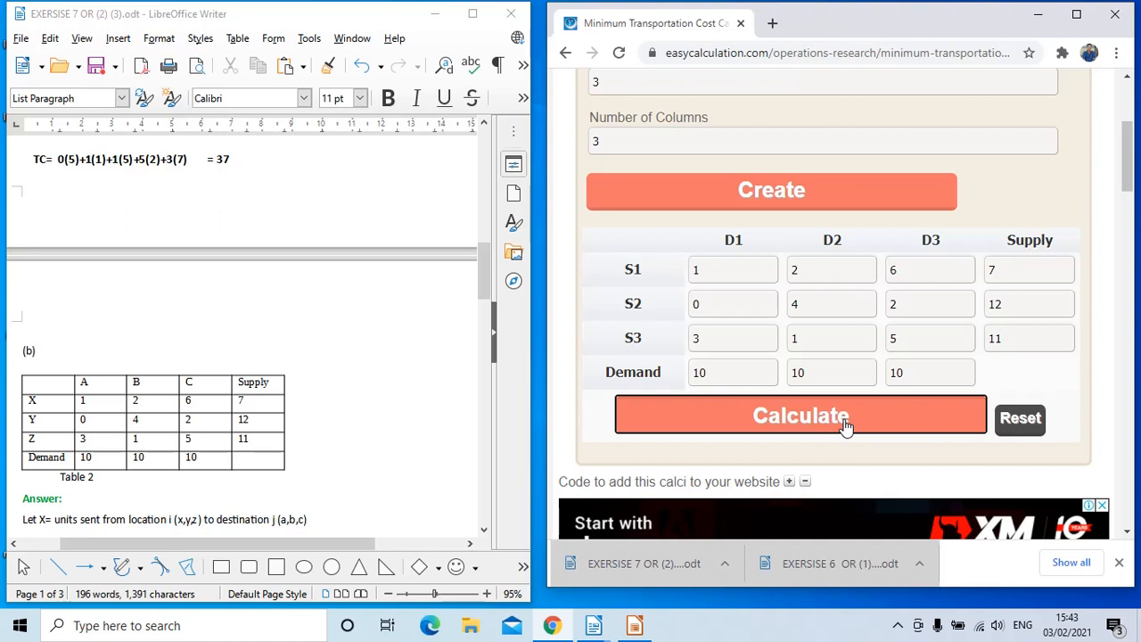
# Step: Compare the calculator's iterations and total minimum cost with the worked table and TC line for problem (b) in the document
pyautogui.scroll(-5, 845, 426)
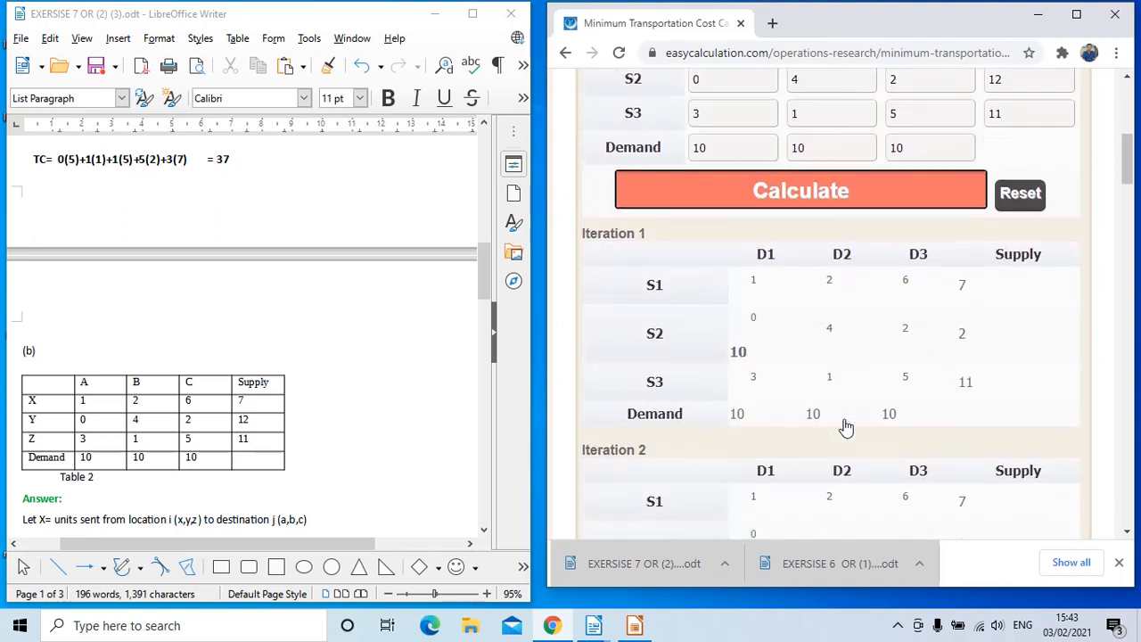
pyautogui.scroll(-5, 847, 426)
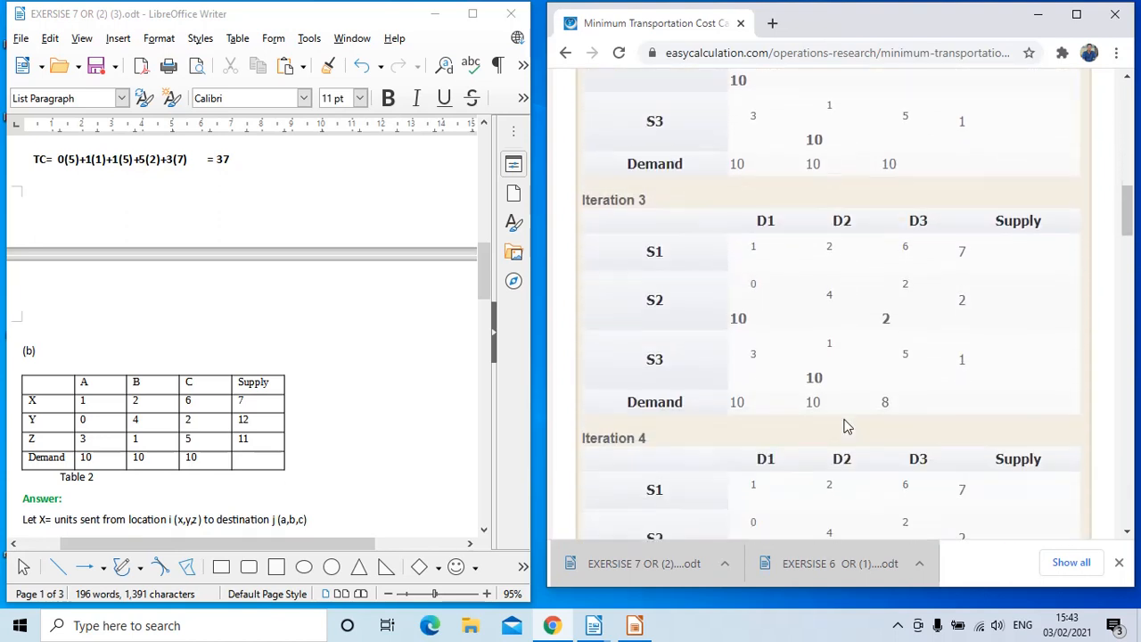
pyautogui.scroll(-5, 847, 426)
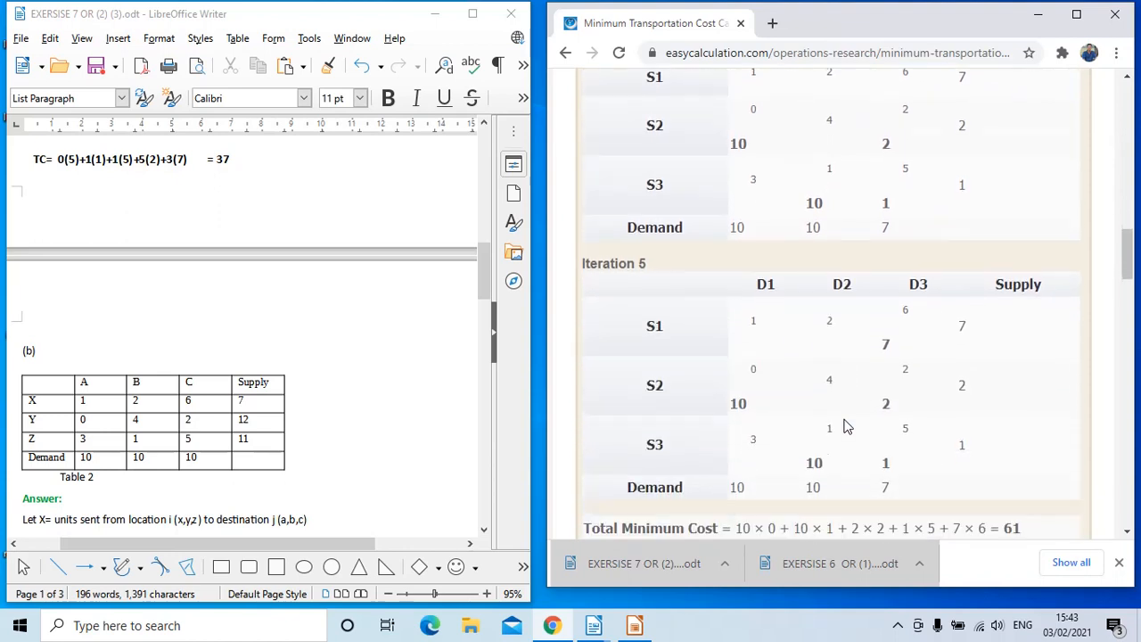
pyautogui.scroll(1, 845, 426)
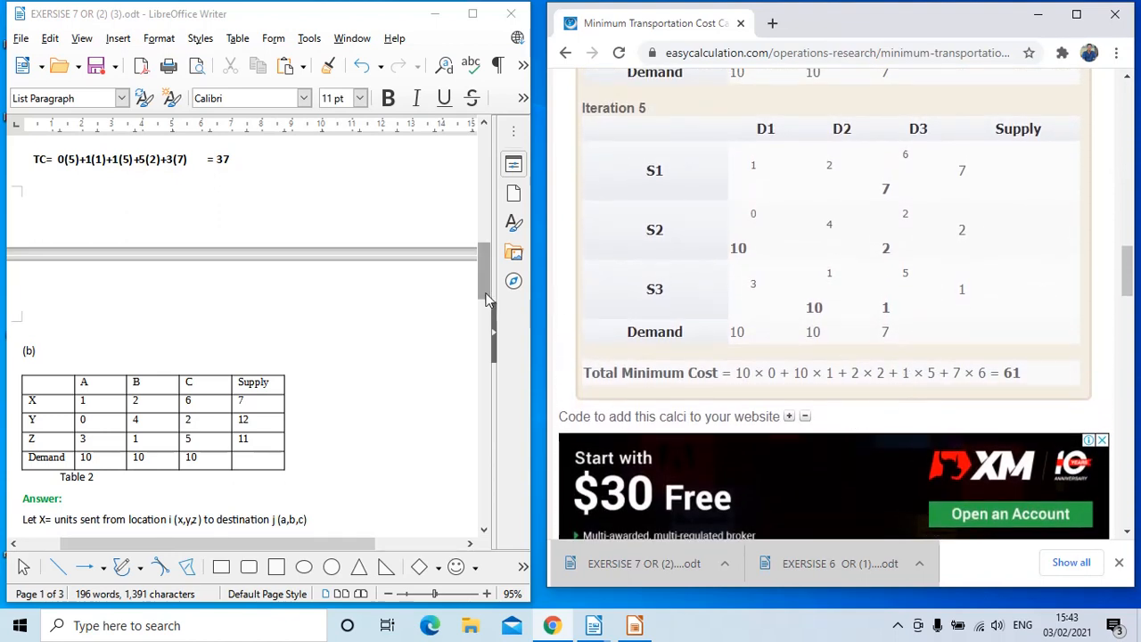
pyautogui.moveTo(486, 298); pyautogui.dragTo(485, 351)
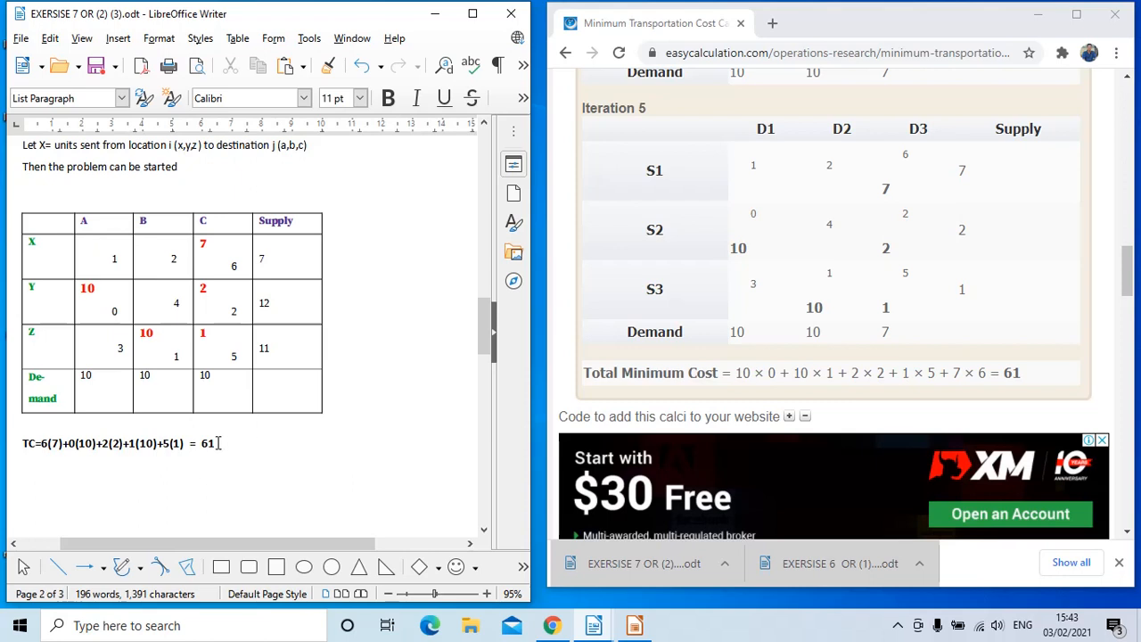
pyautogui.moveTo(216, 443); pyautogui.dragTo(198, 443)
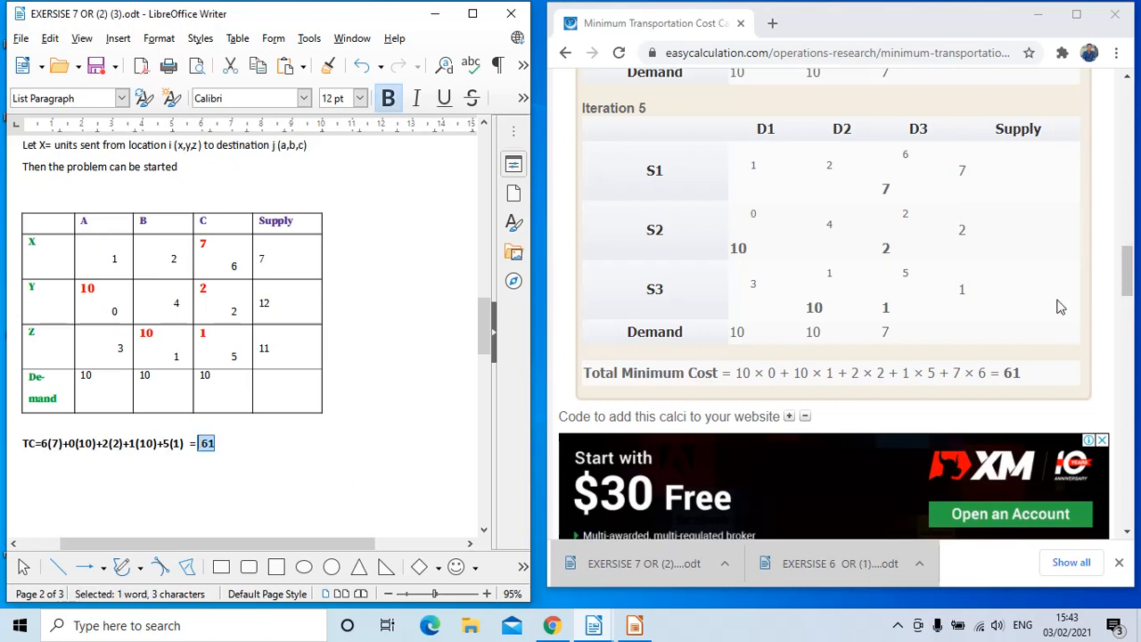
pyautogui.moveTo(1022, 372); pyautogui.dragTo(1002, 373)
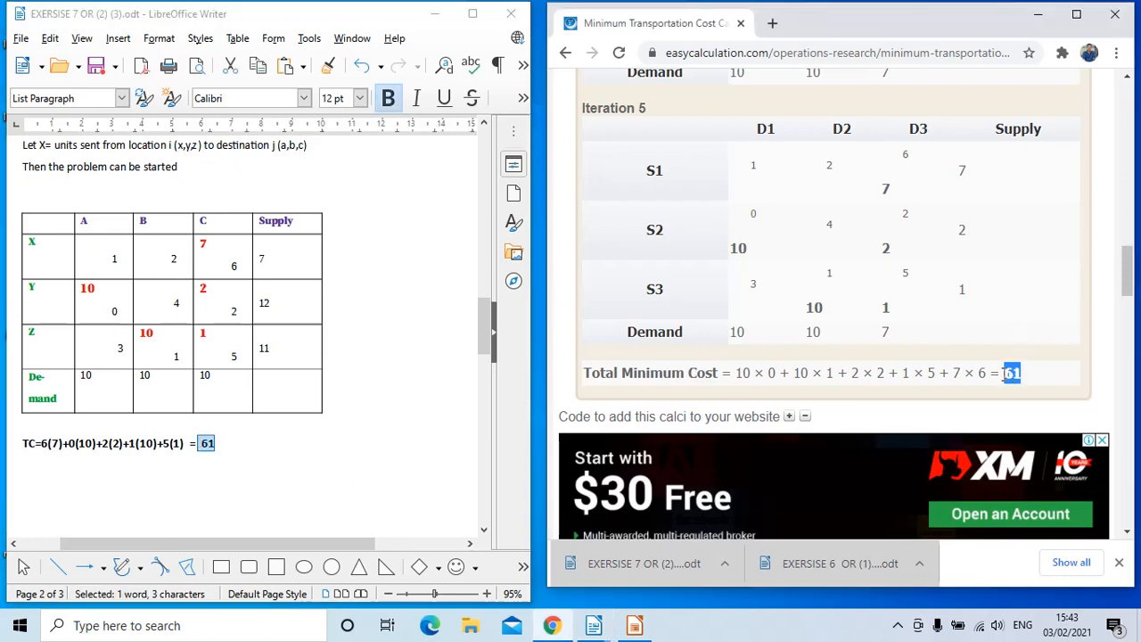
pyautogui.click(398, 378)
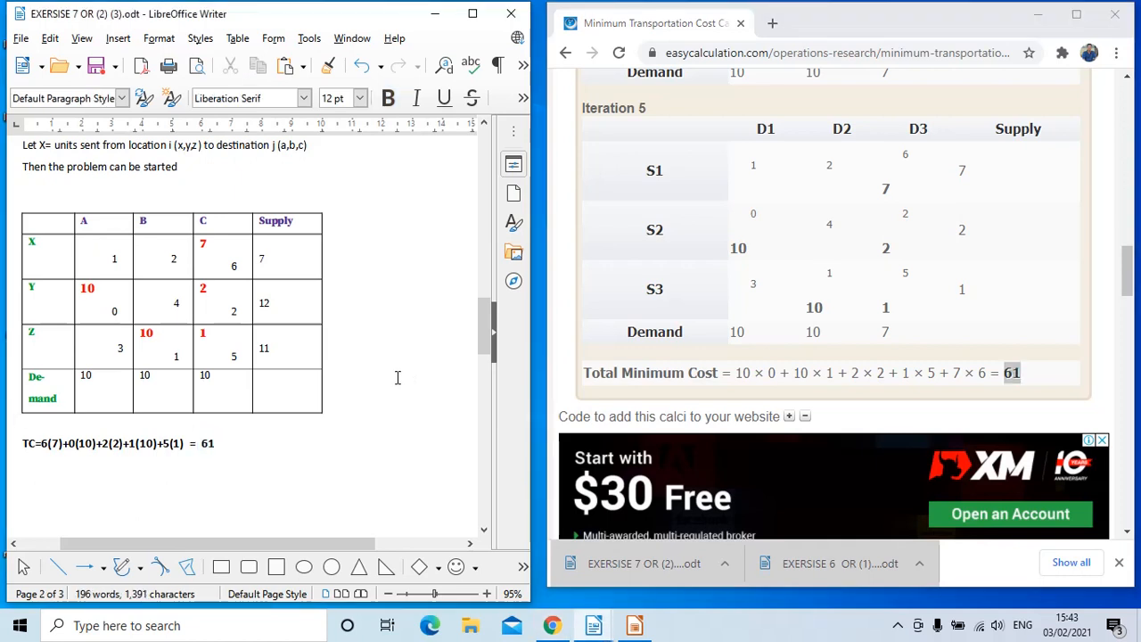
pyautogui.click(898, 624)
pyautogui.click(928, 593)
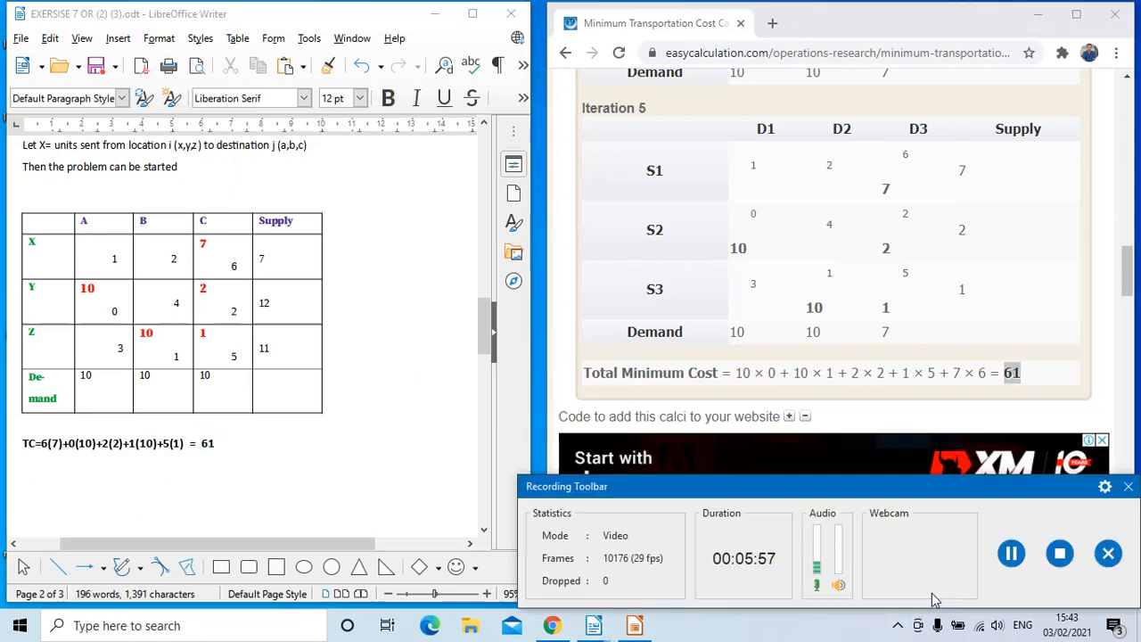
pyautogui.click(1011, 553)
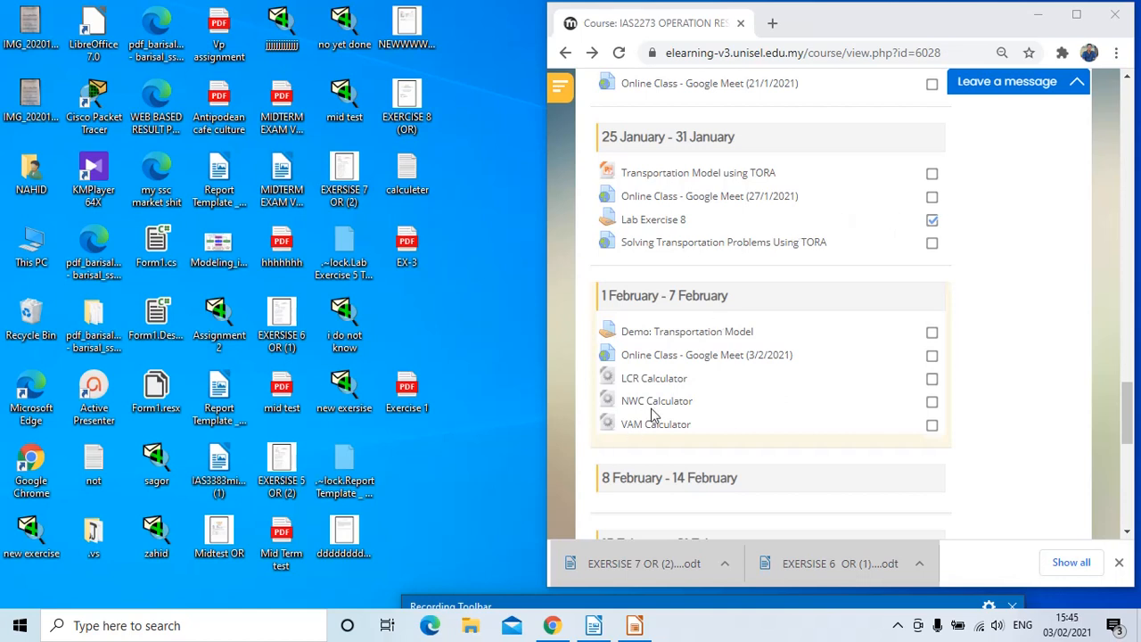
# Step: Download the submitted EXERCISE 8 (OR).odt from the Lab Exercise 8 assignment and open it at problem (a)
pyautogui.click(651, 227)
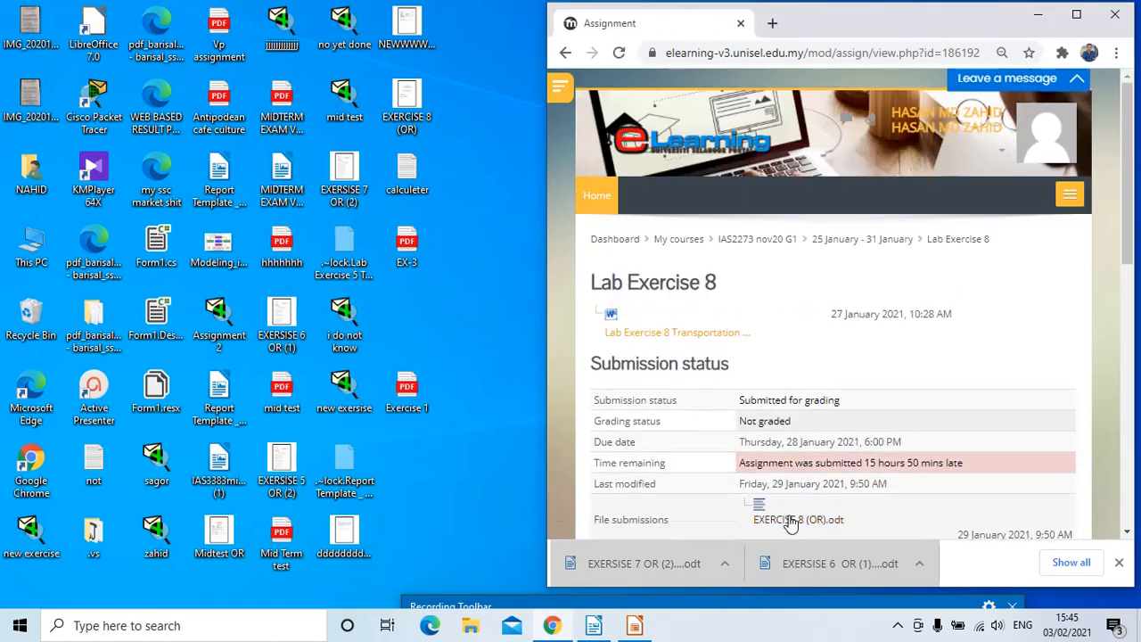
pyautogui.click(791, 523)
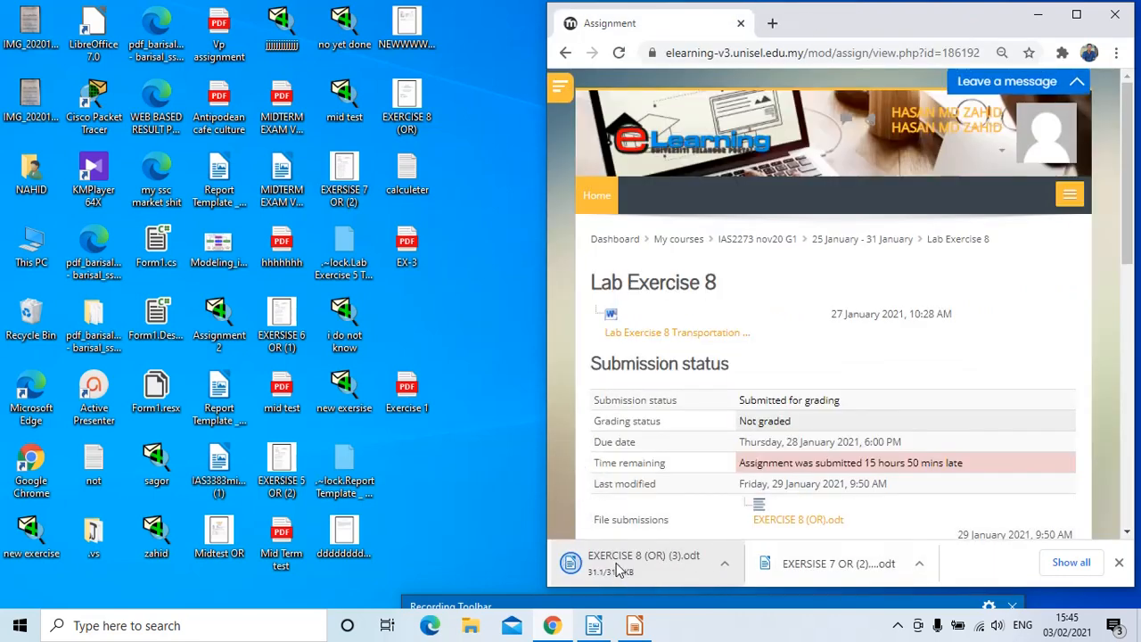
pyautogui.click(616, 563)
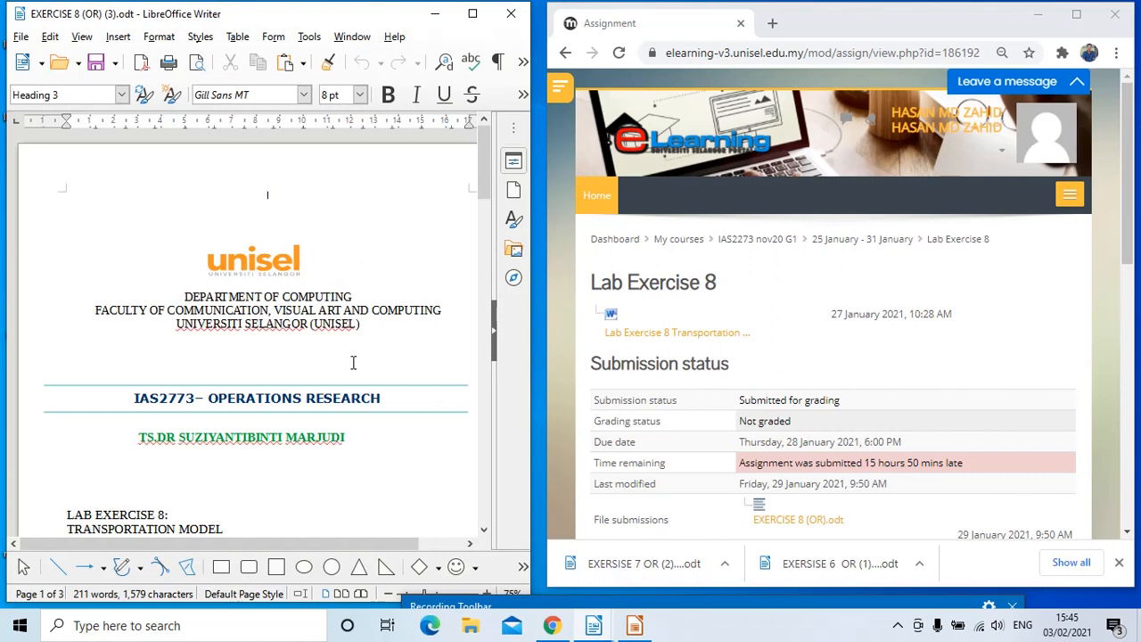
pyautogui.scroll(-3, 354, 363)
pyautogui.scroll(-10, 353, 363)
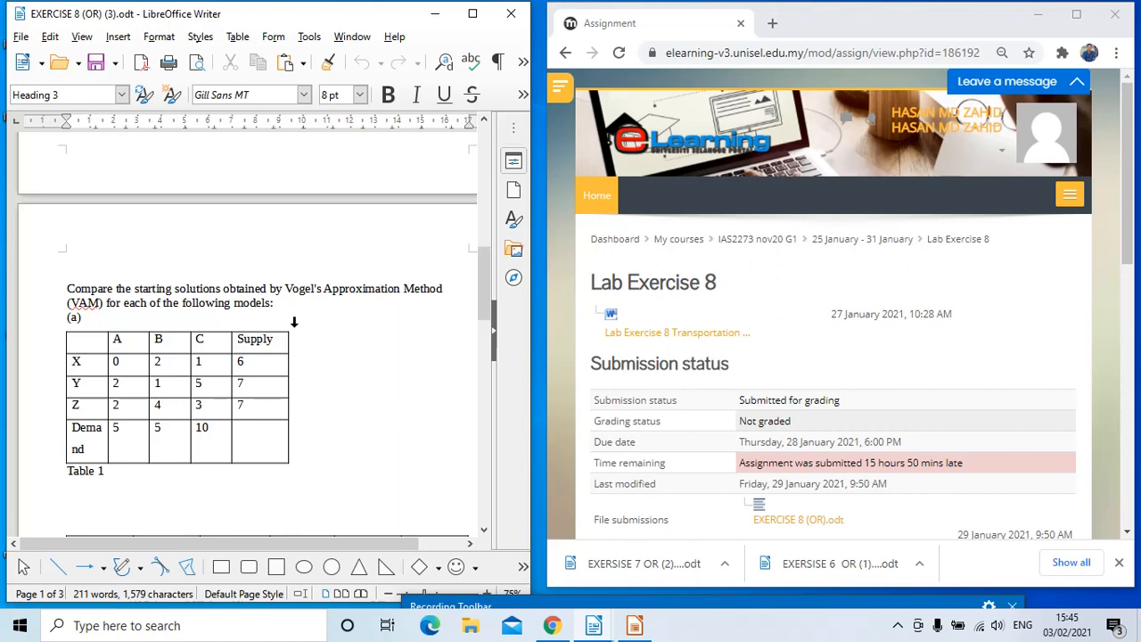
# Step: Return to the course page and open the linked VAM Calculator at its row and column entry form
pyautogui.click(567, 57)
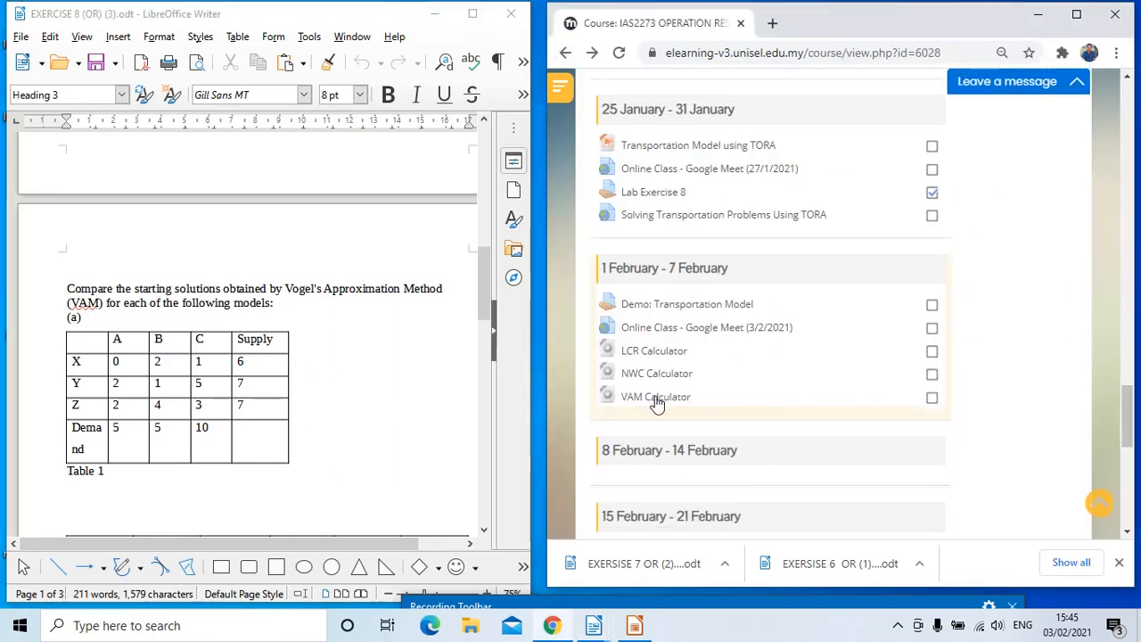
pyautogui.click(656, 398)
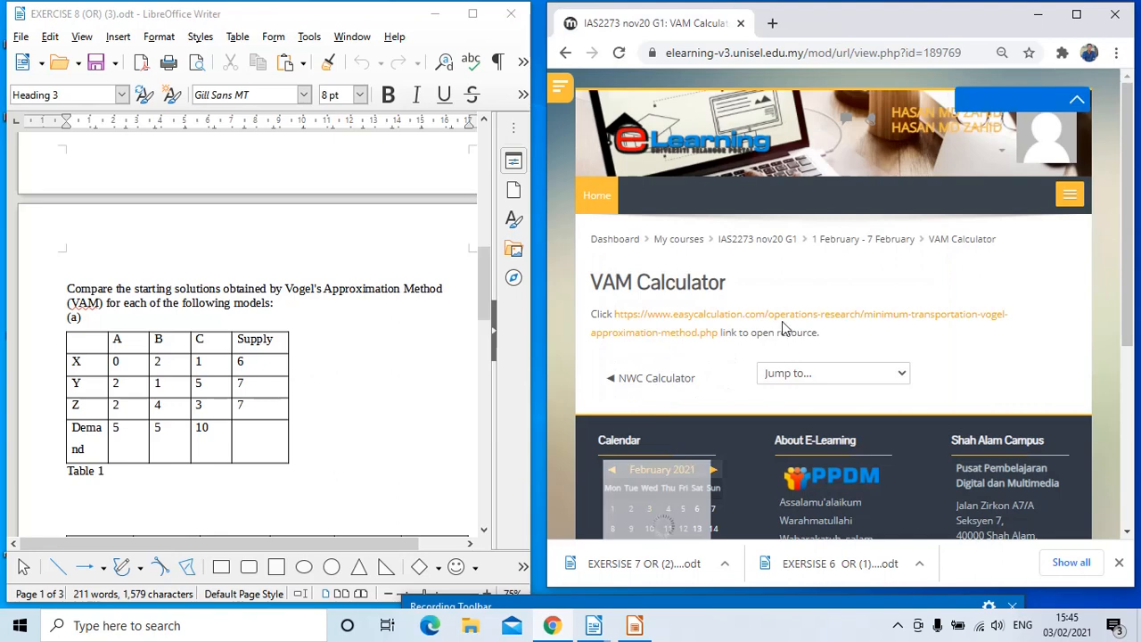
pyautogui.click(762, 318)
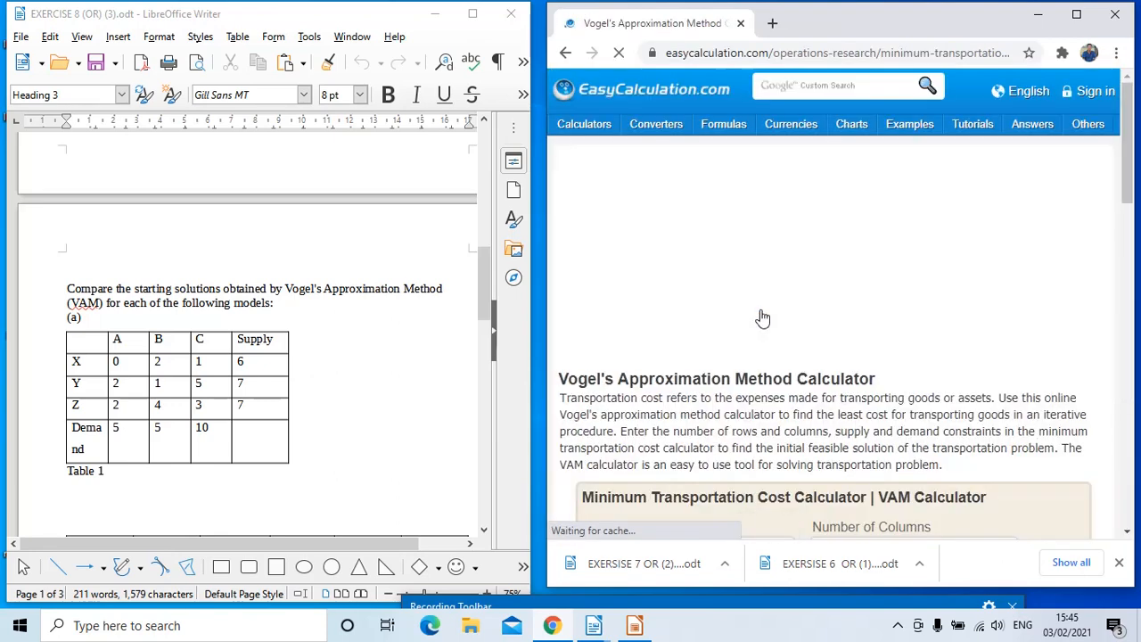
pyautogui.scroll(-2, 751, 357)
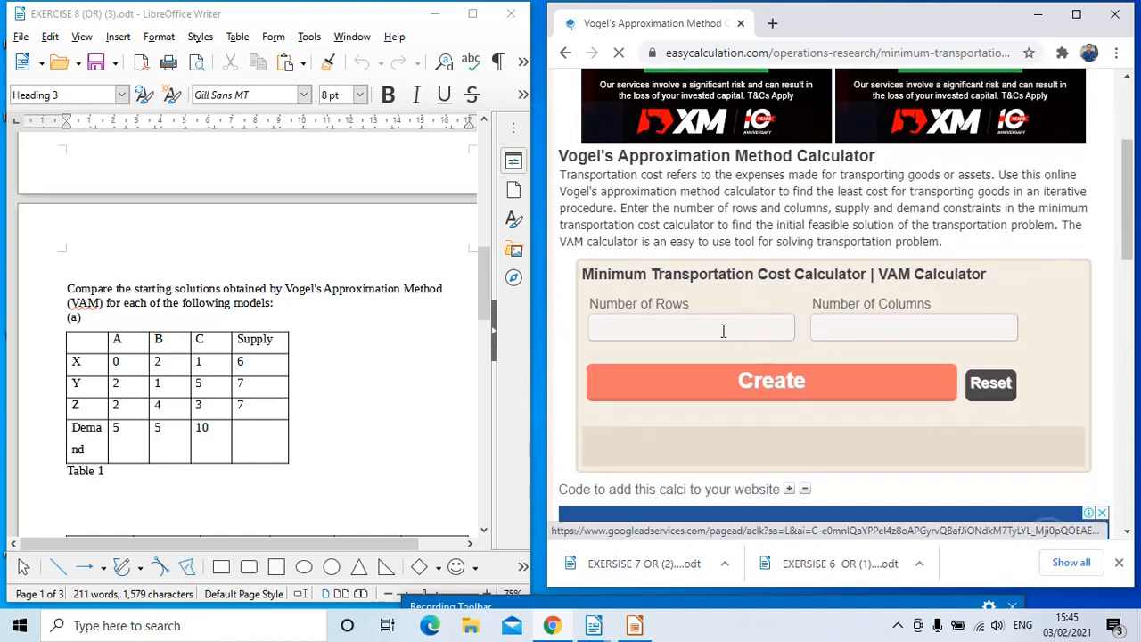
# Step: Create a VAM cost table with 3 rows and 3 columns for problem (a)
pyautogui.click(661, 322)
pyautogui.write('3')
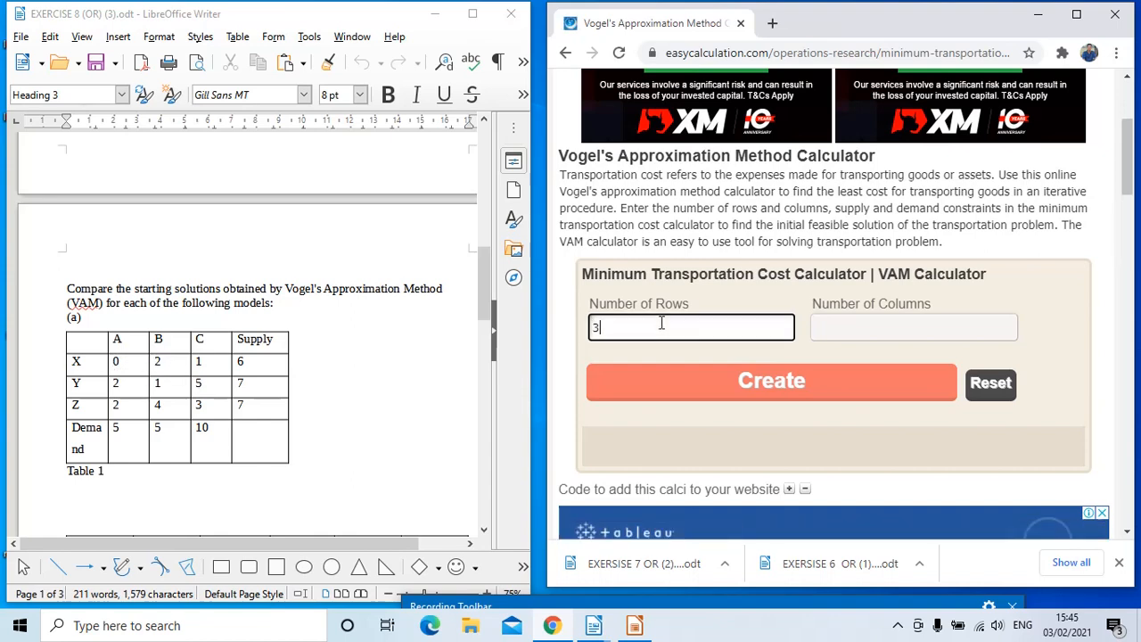
pyautogui.click(847, 329)
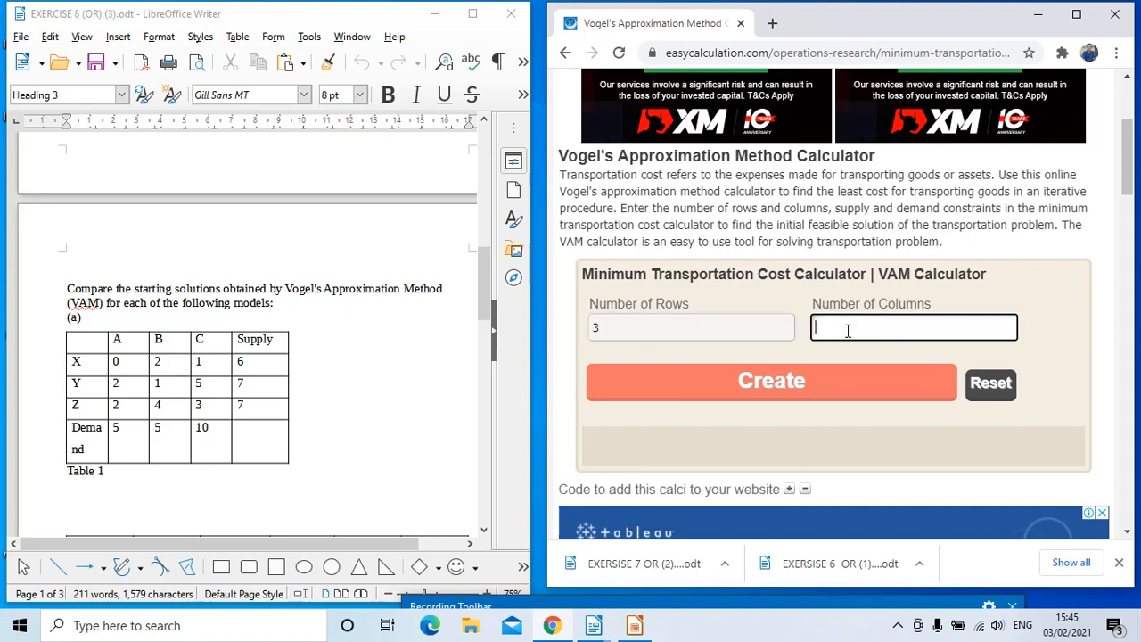
pyautogui.write('3')
pyautogui.click(817, 383)
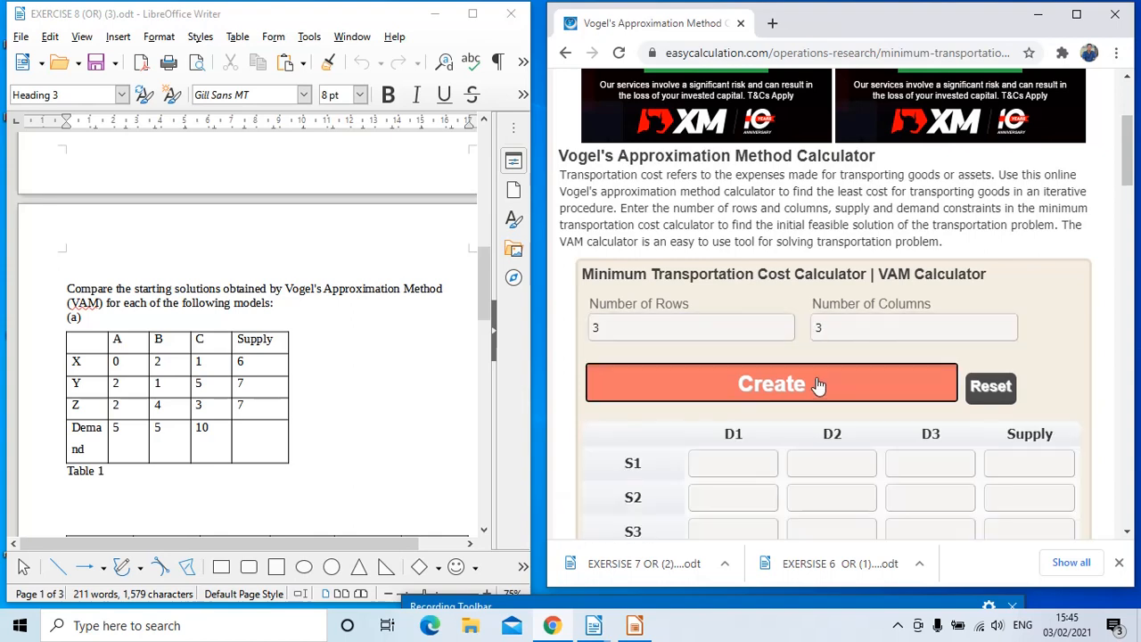
# Step: Fill row S1 with costs 0, 2 and 1 for D1 to D3 and a supply of 6
pyautogui.scroll(-2, 819, 385)
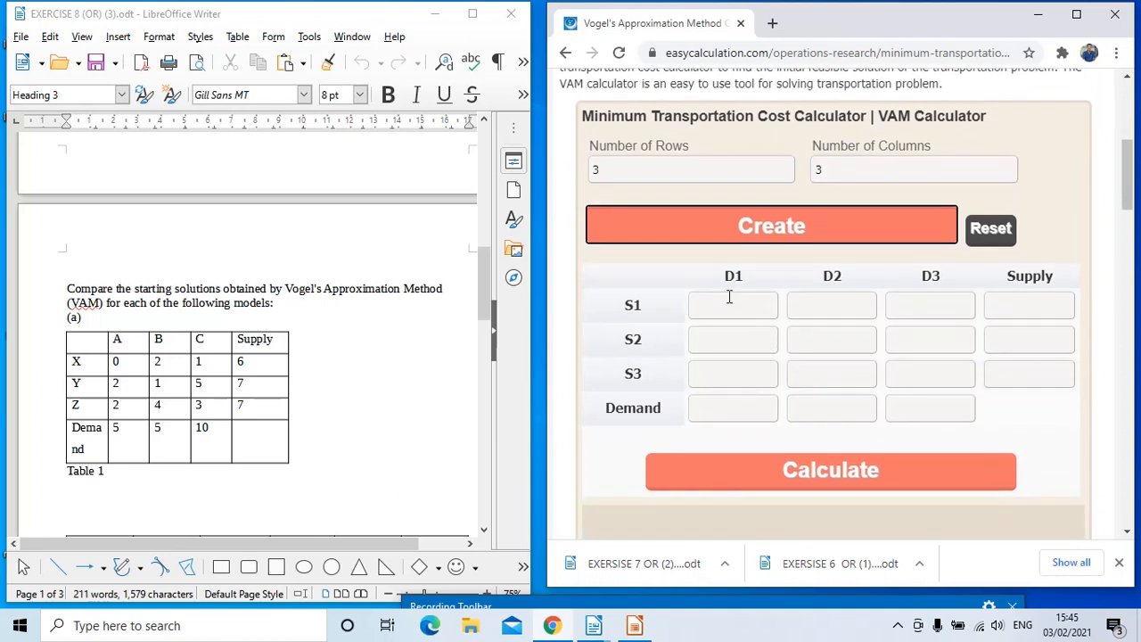
pyautogui.click(730, 308)
pyautogui.write('0')
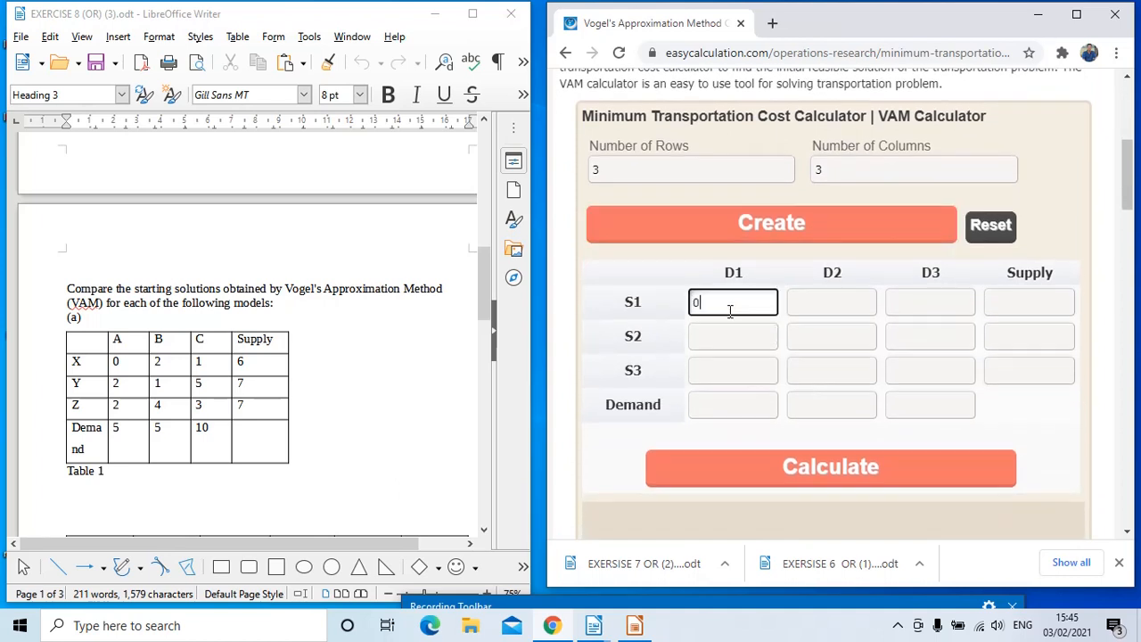
pyautogui.click(859, 304)
pyautogui.write('2')
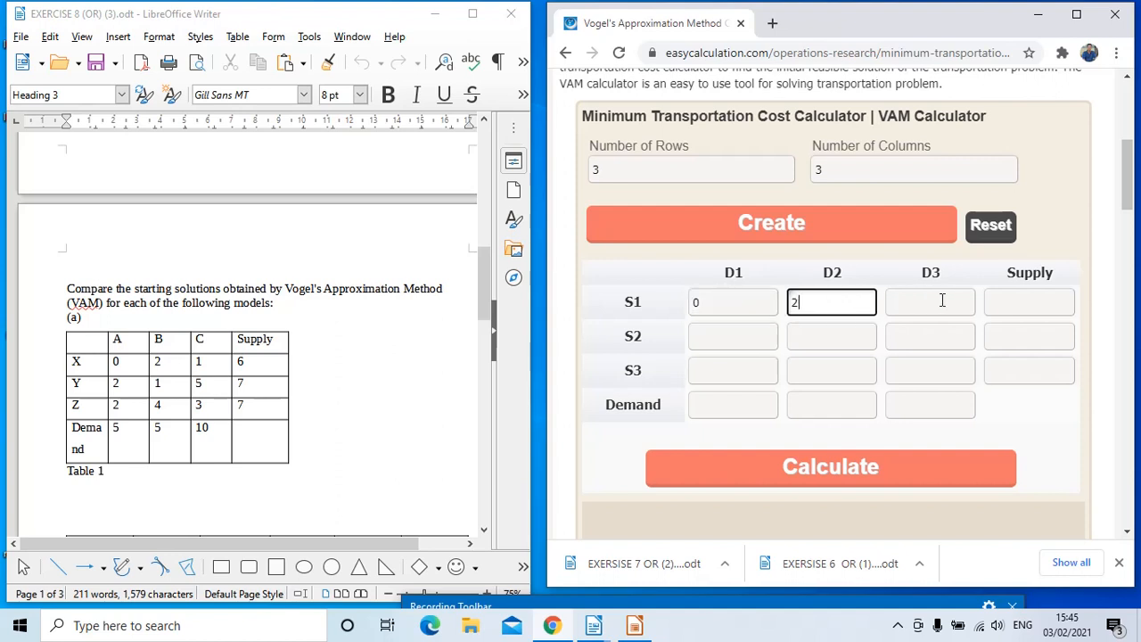
pyautogui.click(944, 300)
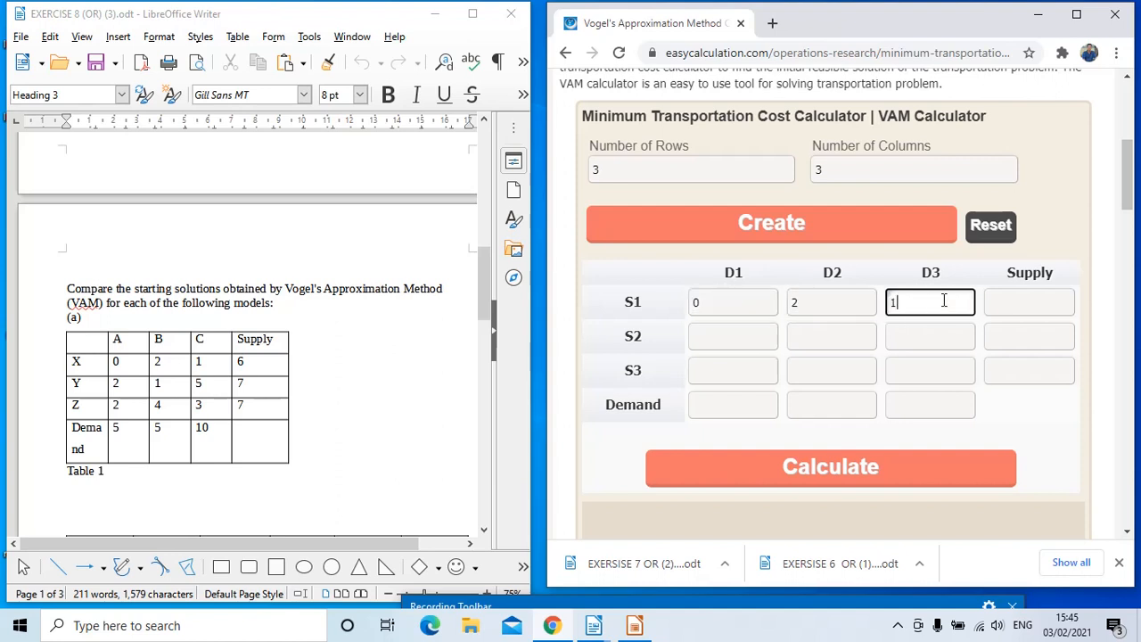
pyautogui.click(1045, 307)
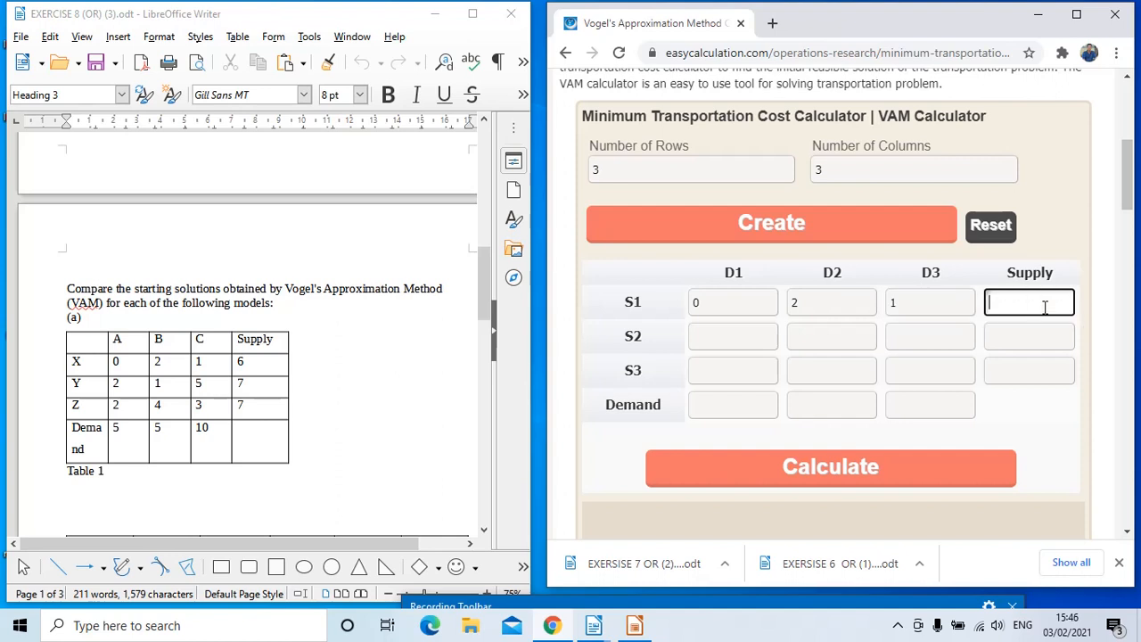
pyautogui.write('6')
# Step: Fill row S2 with costs 2, 1 and 5 for D1 to D3 and a supply of 7
pyautogui.click(727, 337)
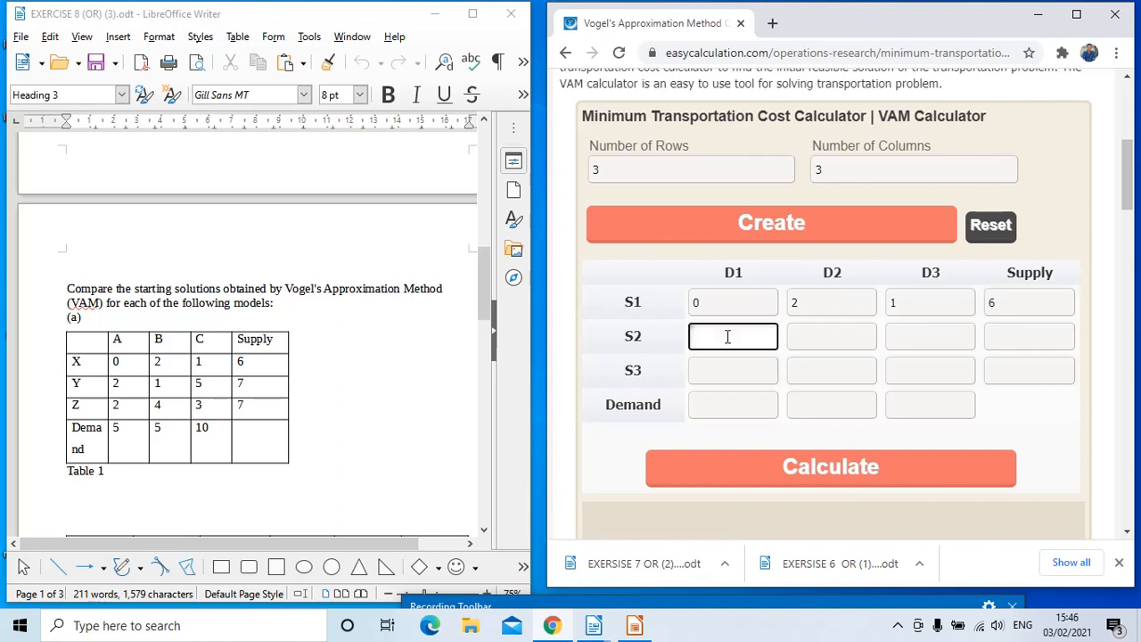
pyautogui.write('2')
pyautogui.click(818, 331)
pyautogui.write('1')
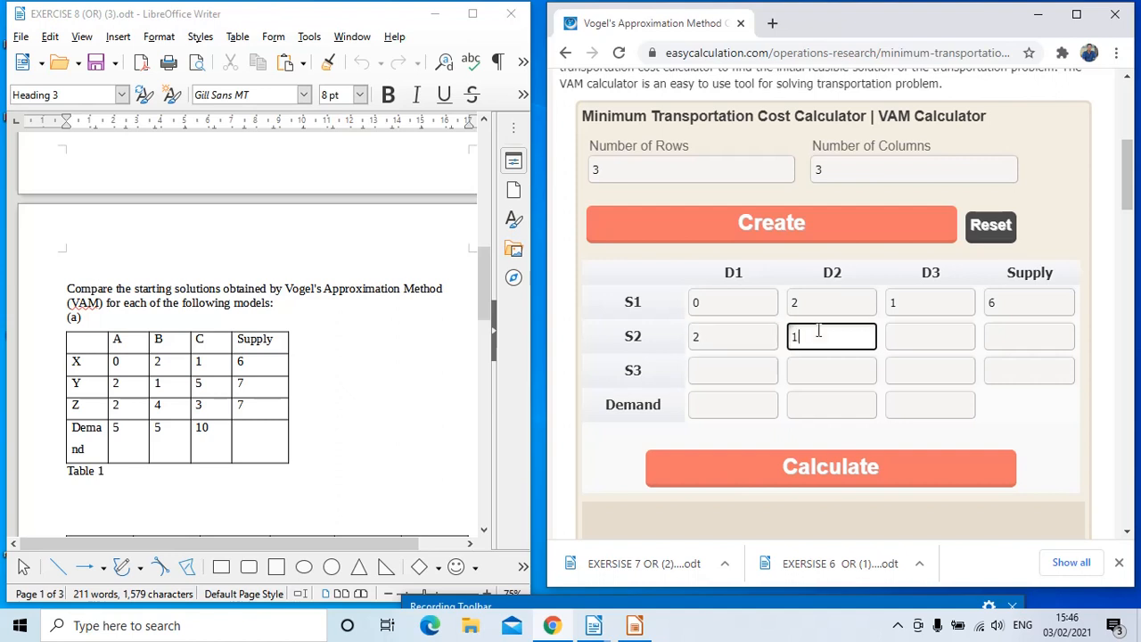
pyautogui.click(918, 332)
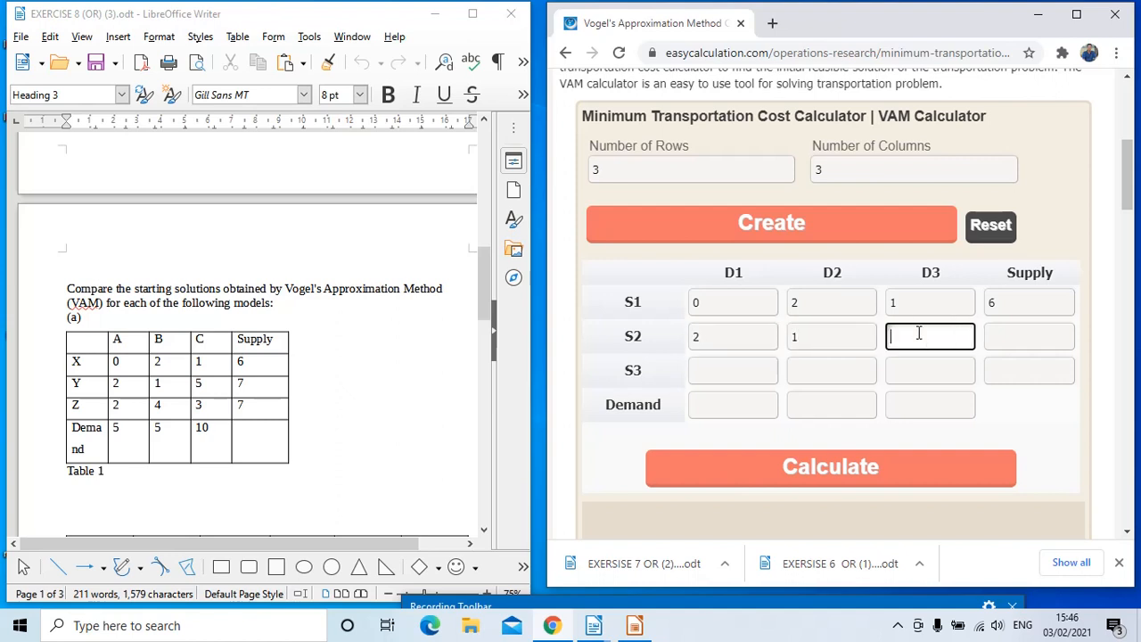
pyautogui.write('5')
pyautogui.click(1006, 335)
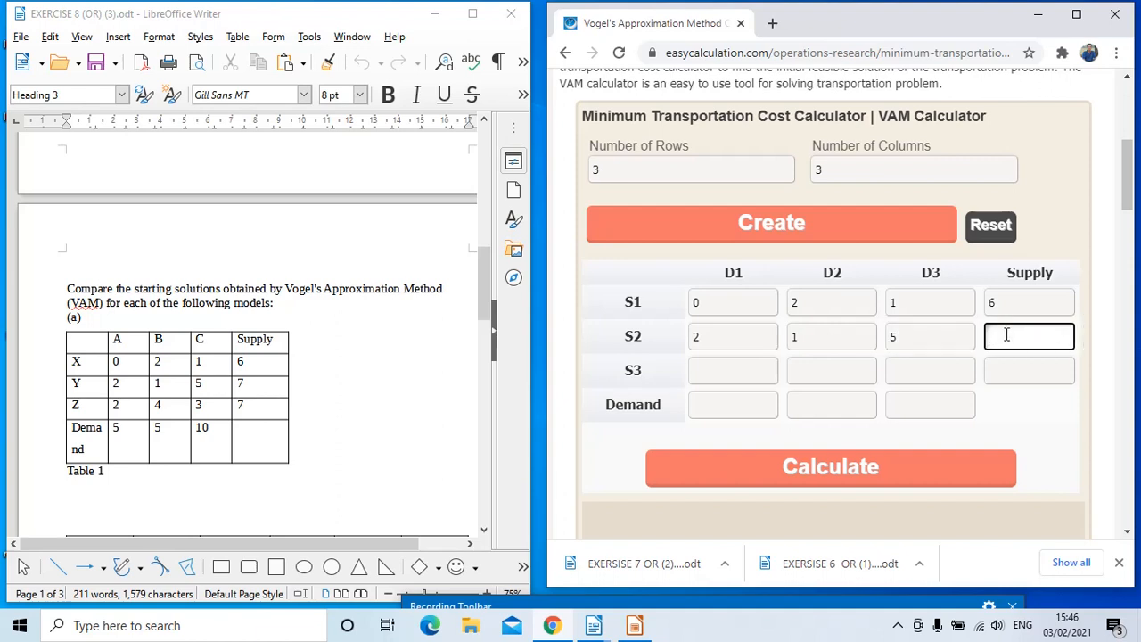
# Step: Fill row S3 with costs 2, 4 and 3 for D1 to D3 and a supply of 7
pyautogui.click(738, 365)
pyautogui.write('2')
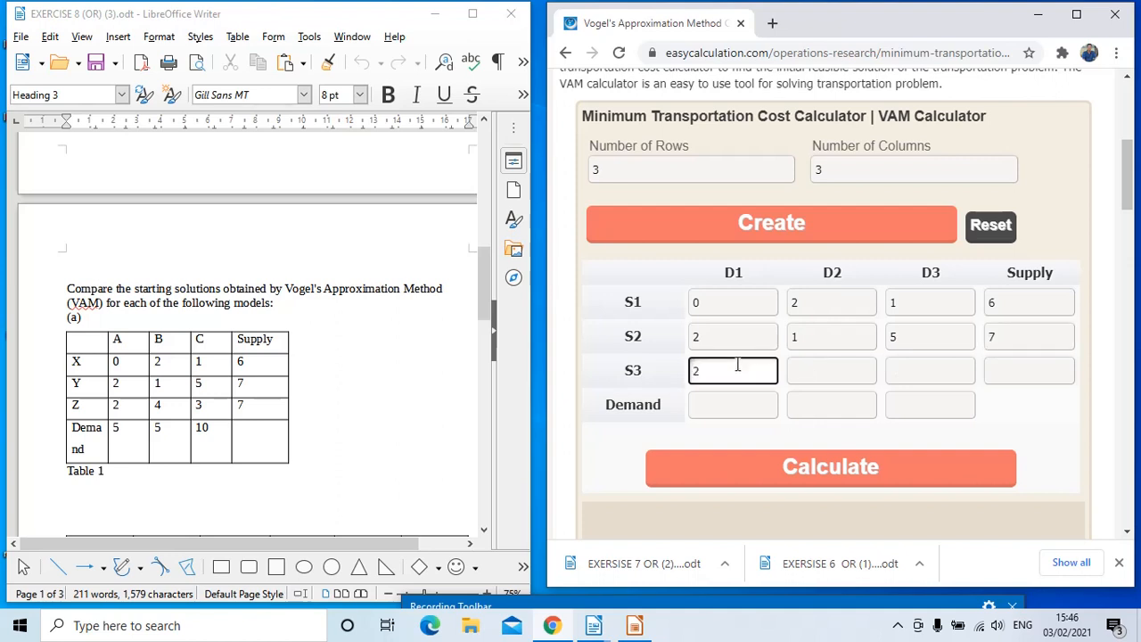
pyautogui.click(814, 366)
pyautogui.write('4')
pyautogui.click(927, 373)
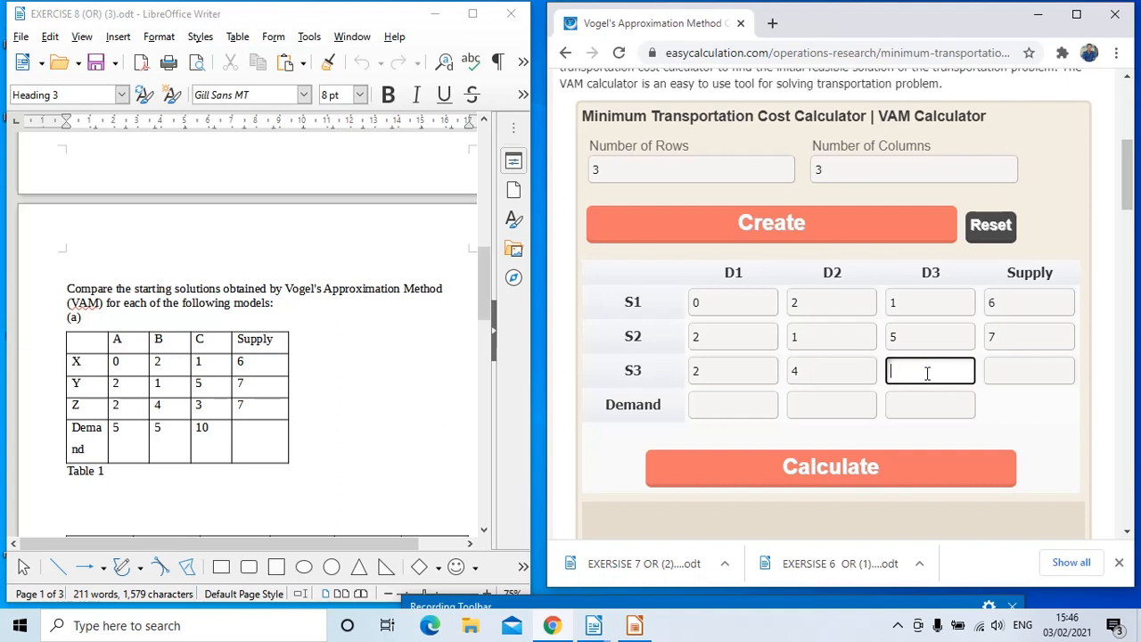
pyautogui.write('3')
pyautogui.click(1030, 373)
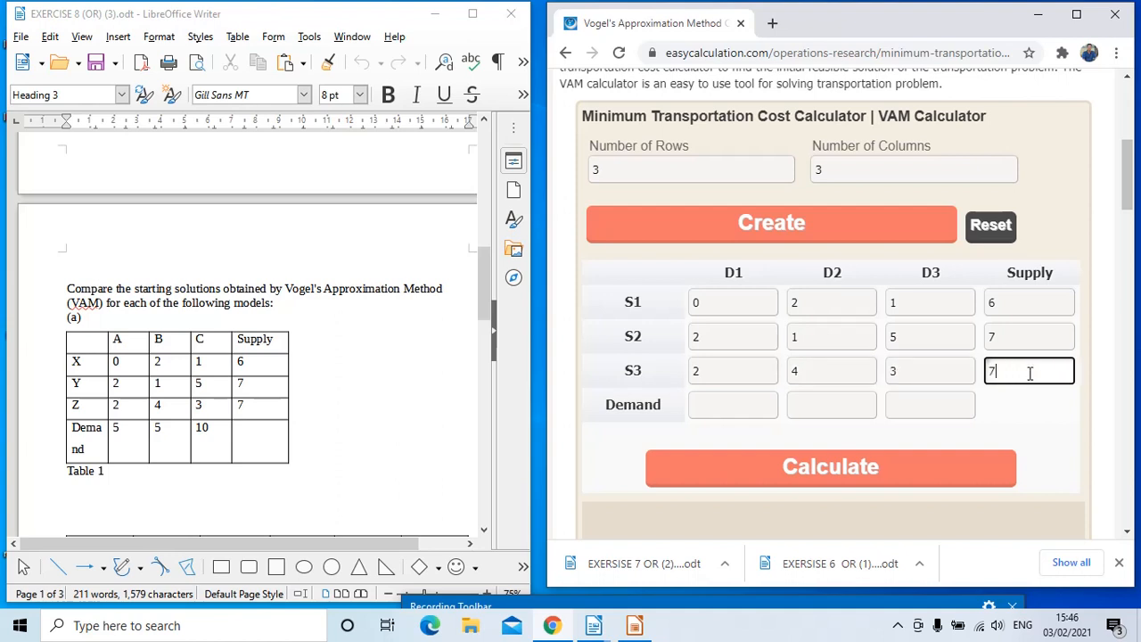
# Step: Enter demands of 5, 5 and 10 for D1, D2 and D3 and calculate the VAM solution
pyautogui.click(734, 403)
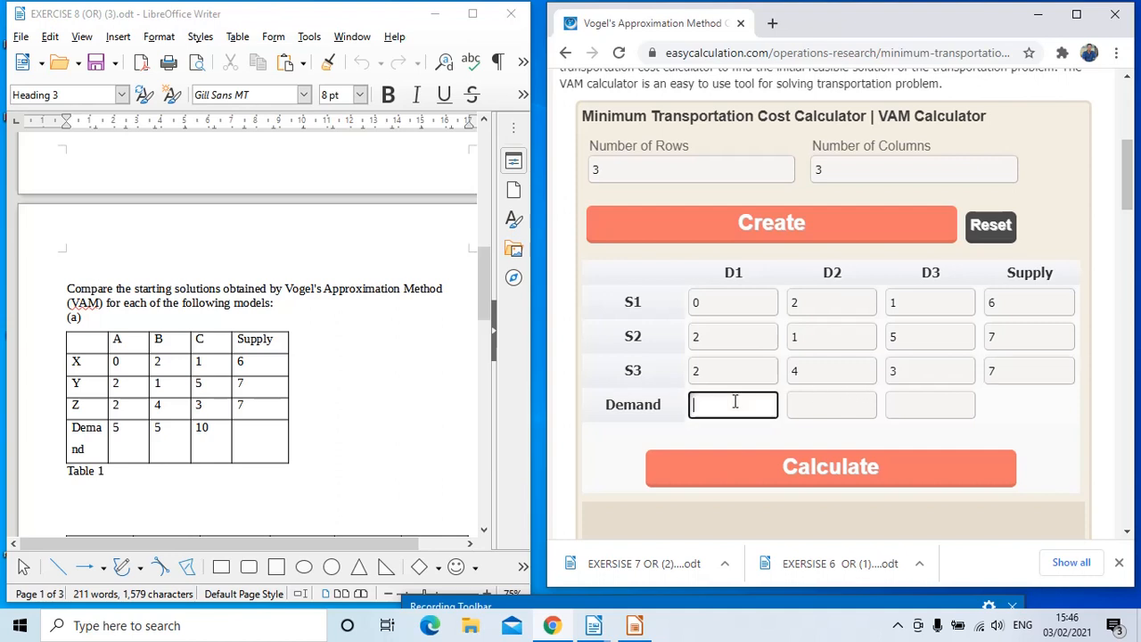
pyautogui.write('5')
pyautogui.click(809, 400)
pyautogui.write('5')
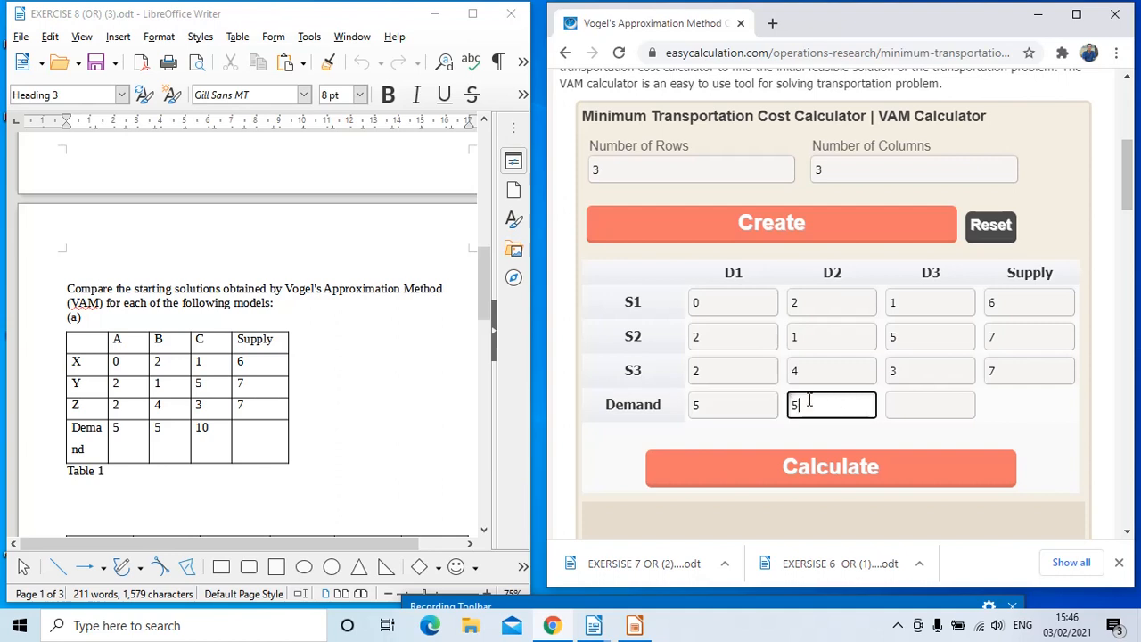
pyautogui.click(912, 406)
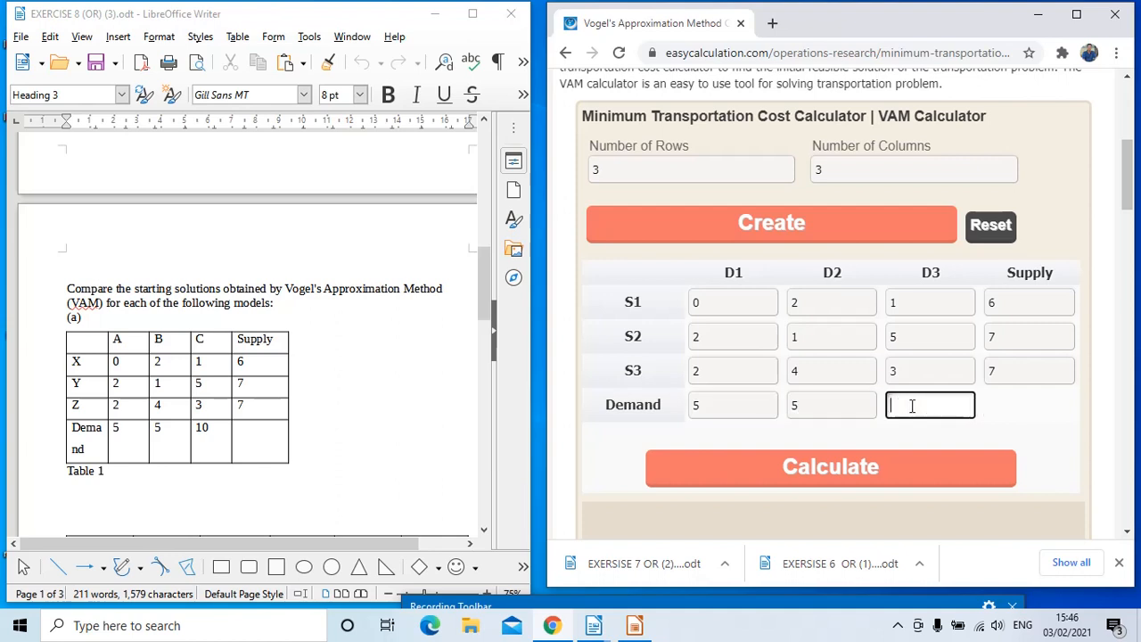
pyautogui.write('10')
pyautogui.click(846, 474)
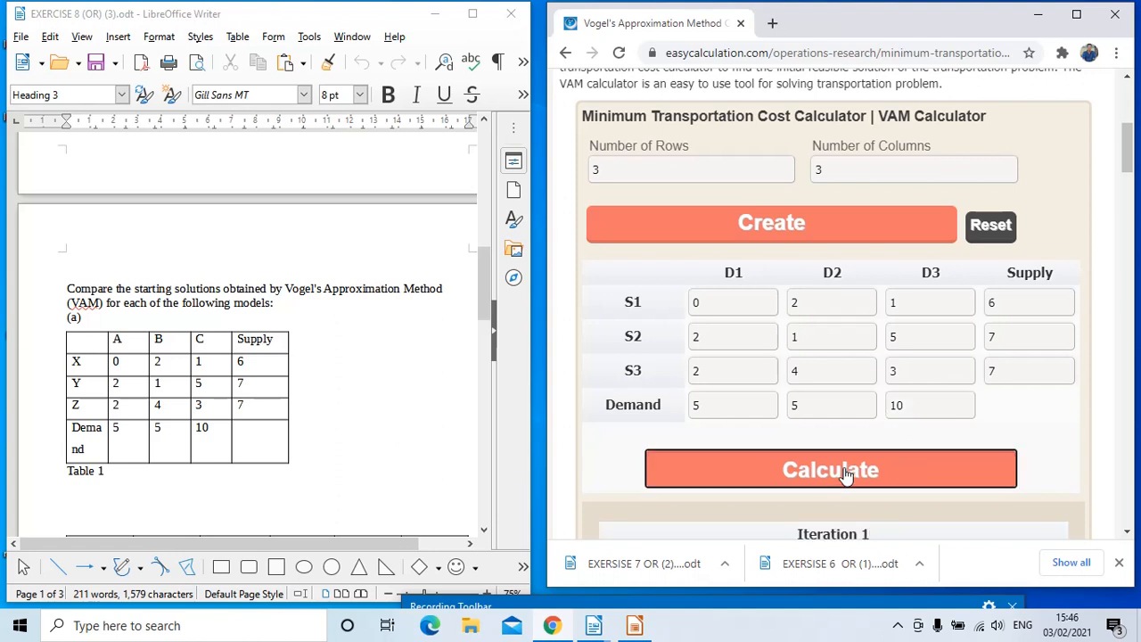
# Step: Compare the calculator's iterations and total minimum cost with the worked table and total cost line for problem (a) in the document
pyautogui.scroll(-5, 846, 474)
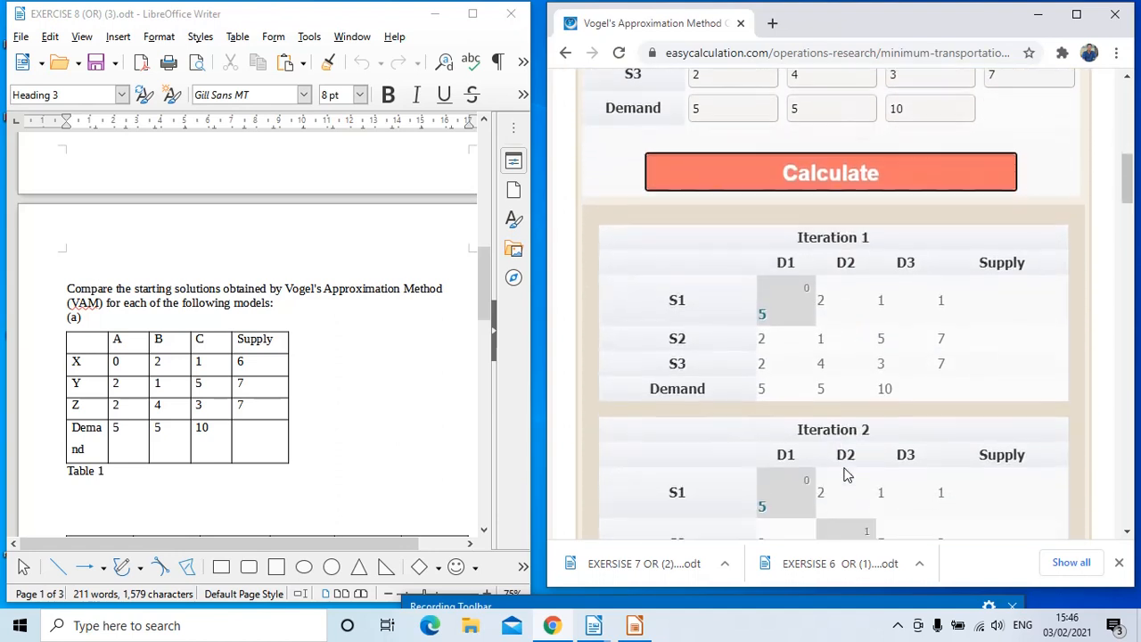
pyautogui.scroll(-5, 846, 474)
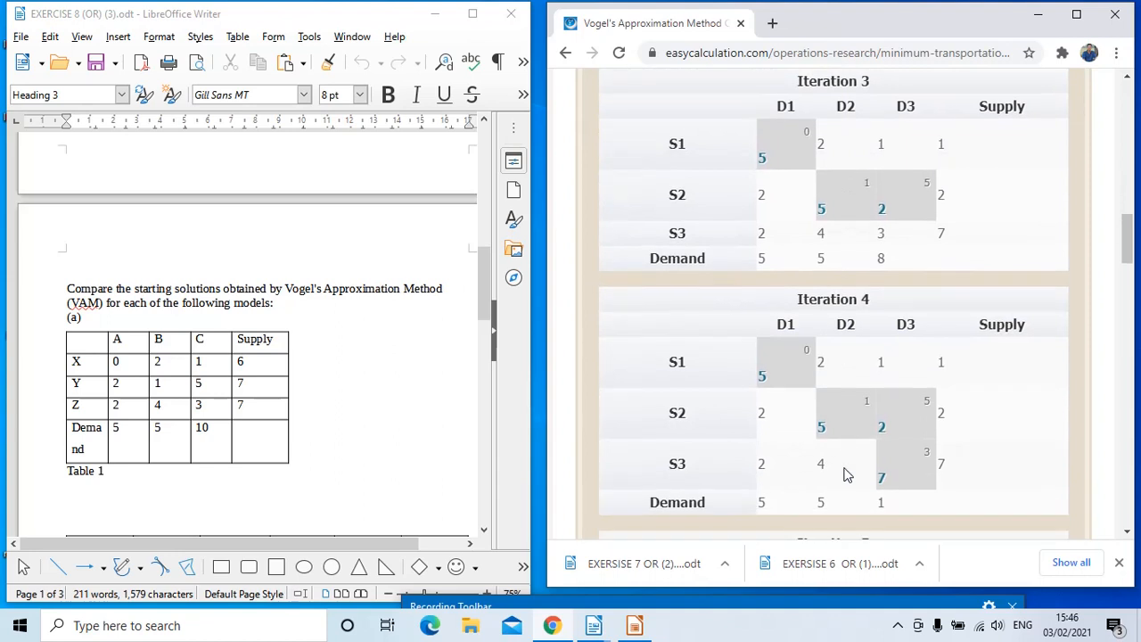
pyautogui.scroll(-5, 846, 475)
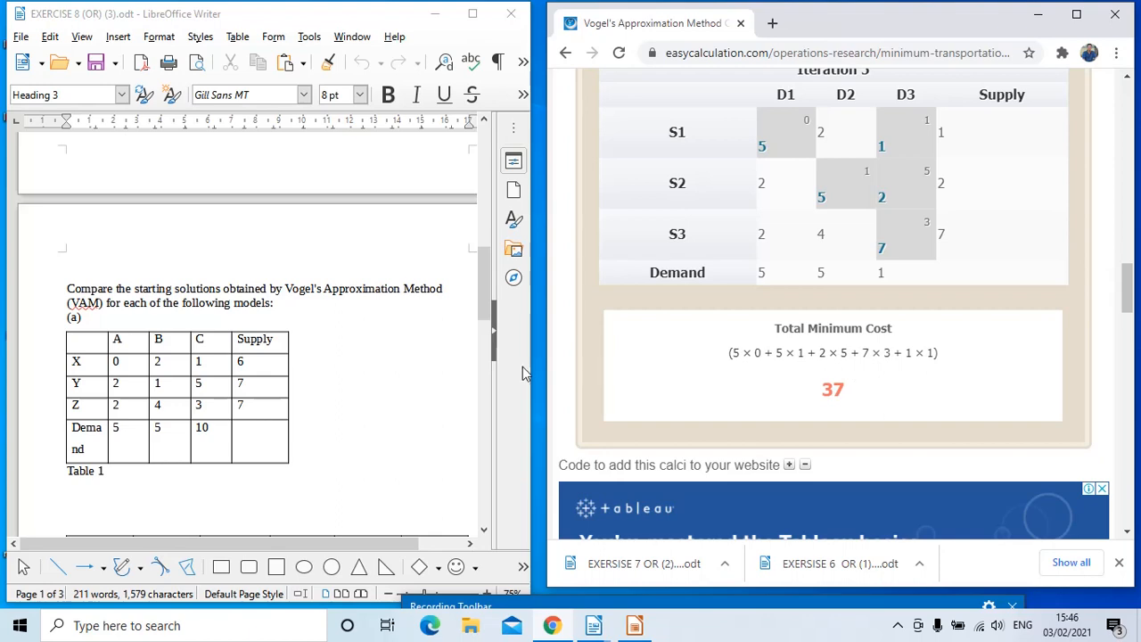
pyautogui.scroll(-2, 359, 356)
pyautogui.scroll(-7, 359, 355)
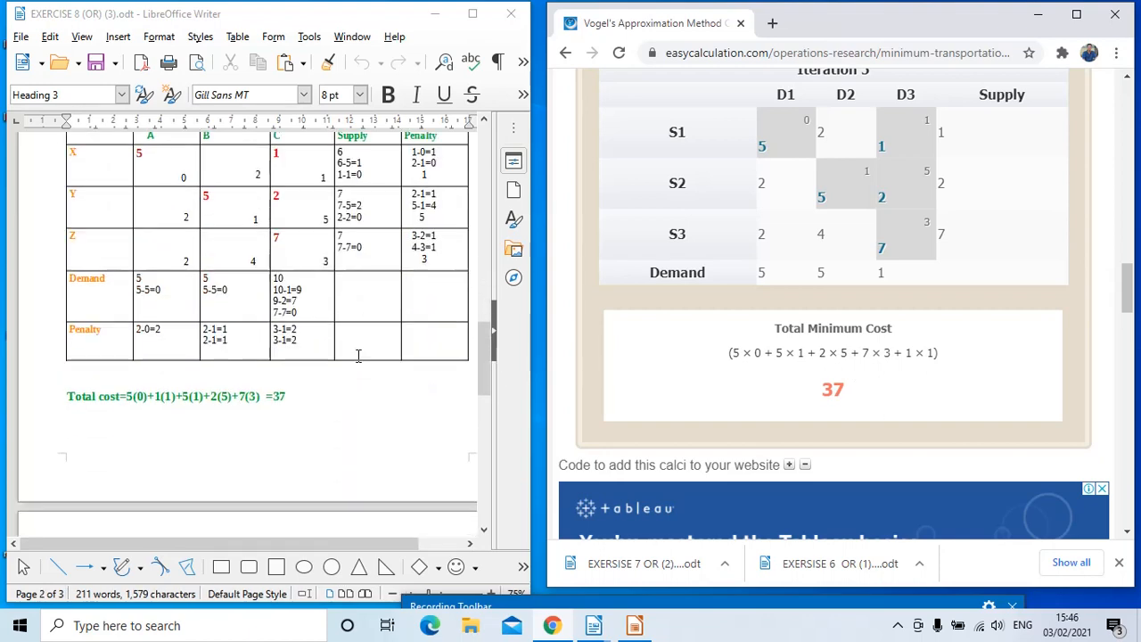
pyautogui.scroll(2, 358, 356)
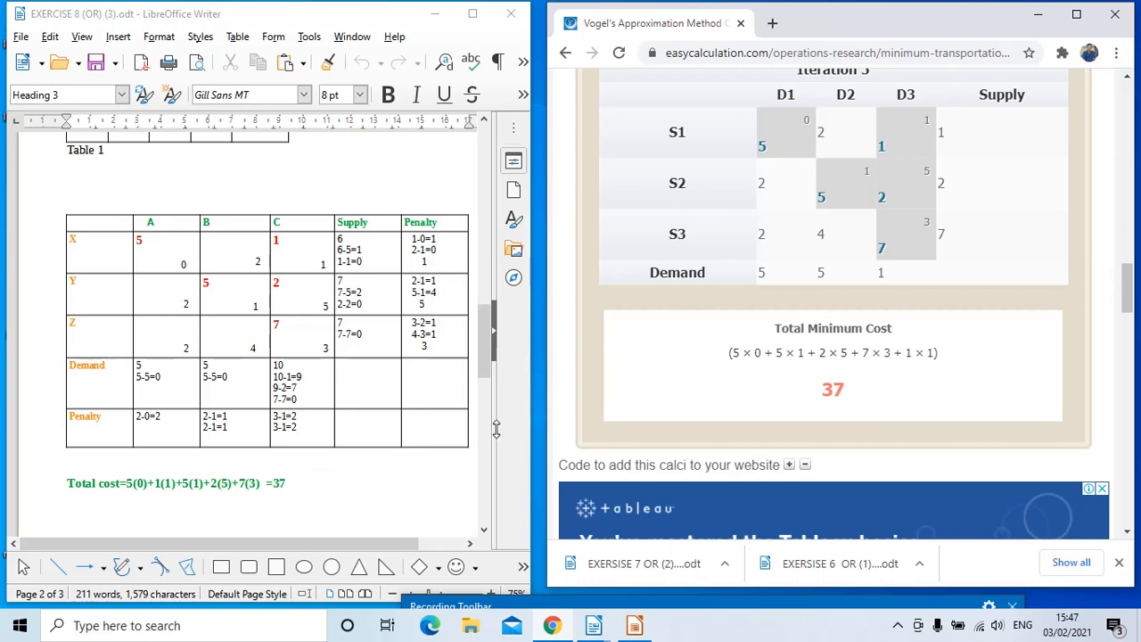
# Step: Reset the VAM calculator and bring the problem (b) table into view in the Exercise 8 document
pyautogui.scroll(12, 778, 377)
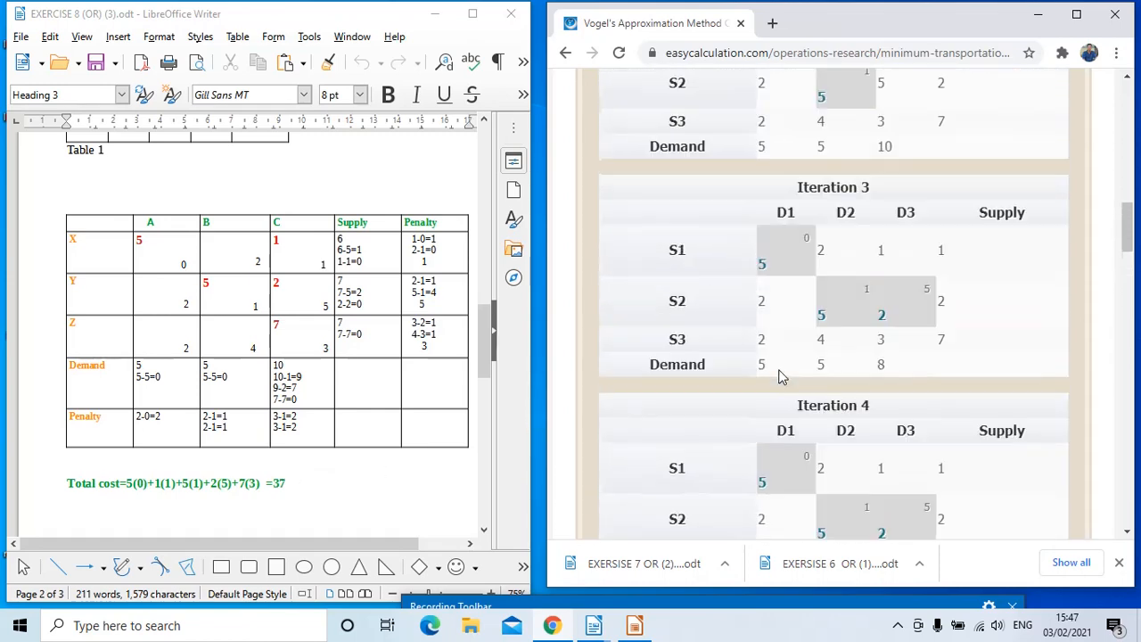
pyautogui.scroll(2, 848, 352)
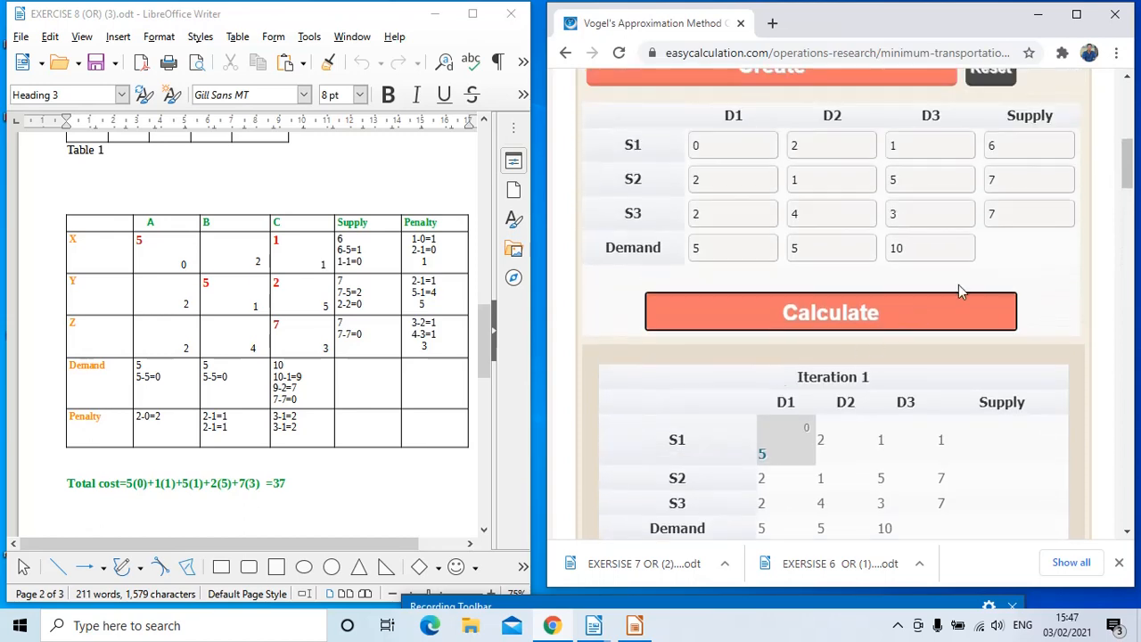
pyautogui.scroll(2, 960, 288)
pyautogui.click(990, 161)
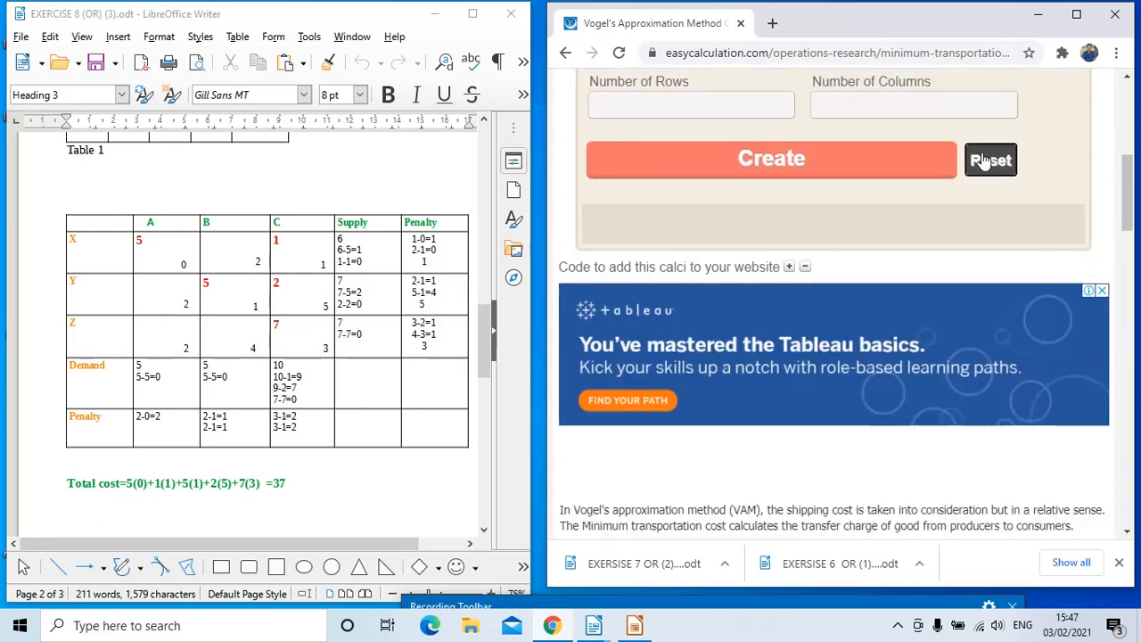
pyautogui.scroll(-5, 436, 392)
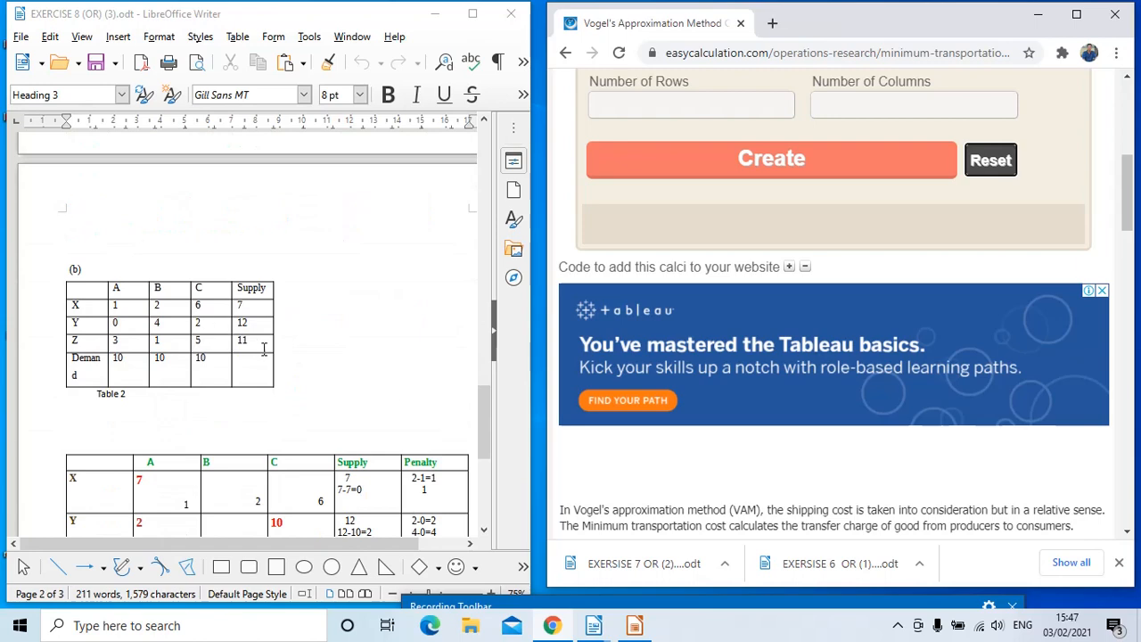
pyautogui.moveTo(482, 418); pyautogui.dragTo(475, 396)
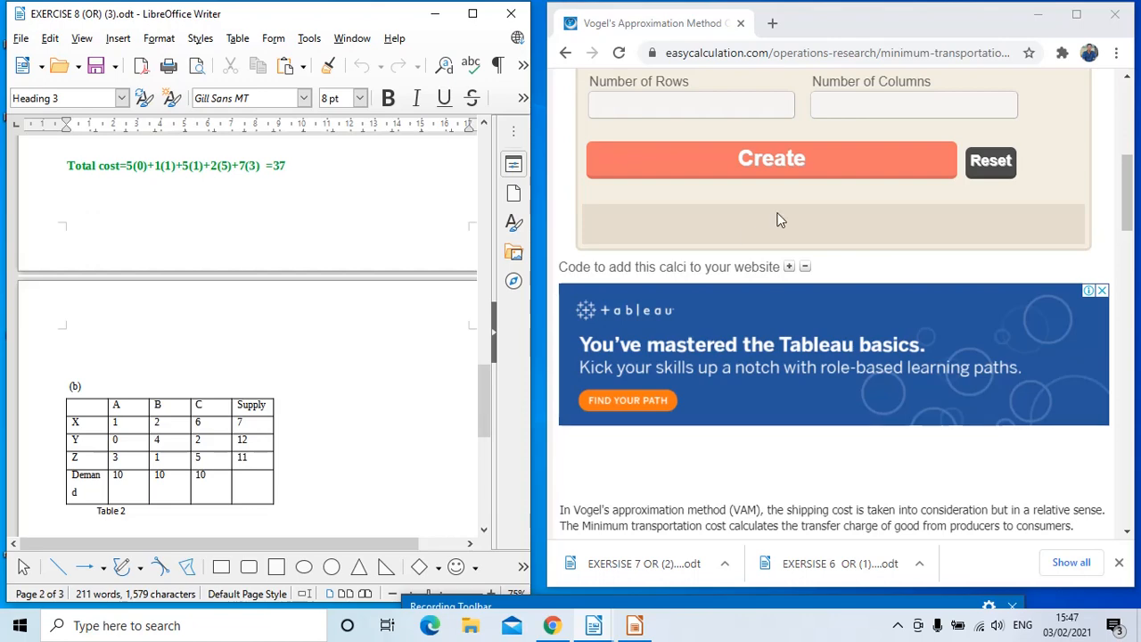
# Step: Create a new VAM cost table with 3 rows and 3 columns for problem (b)
pyautogui.click(707, 110)
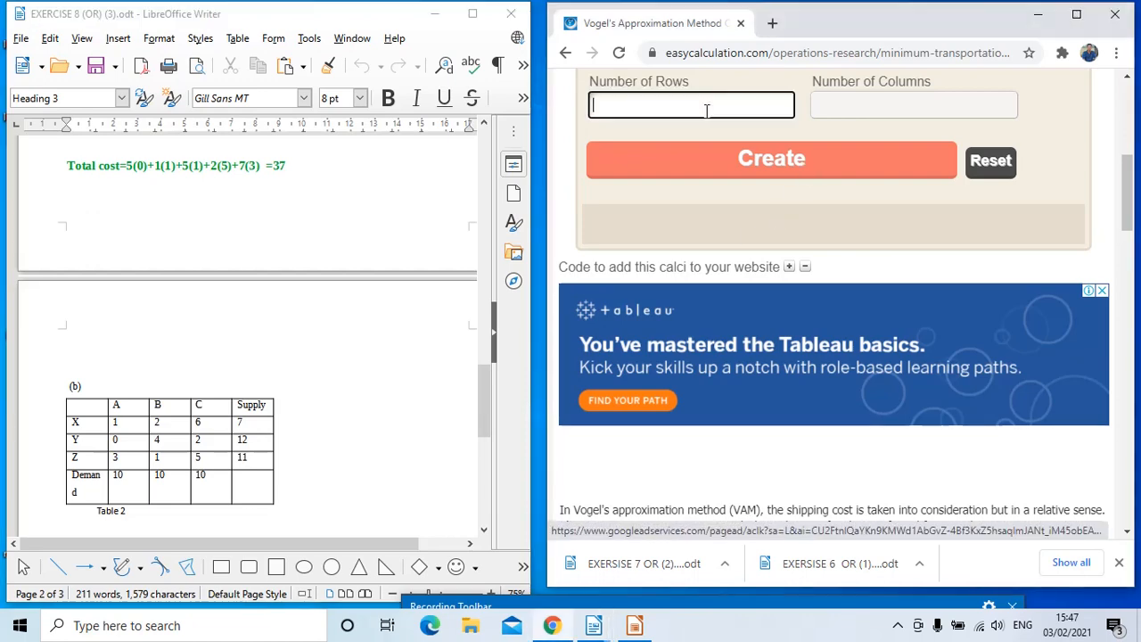
pyautogui.write('3')
pyautogui.click(865, 108)
pyautogui.write('3')
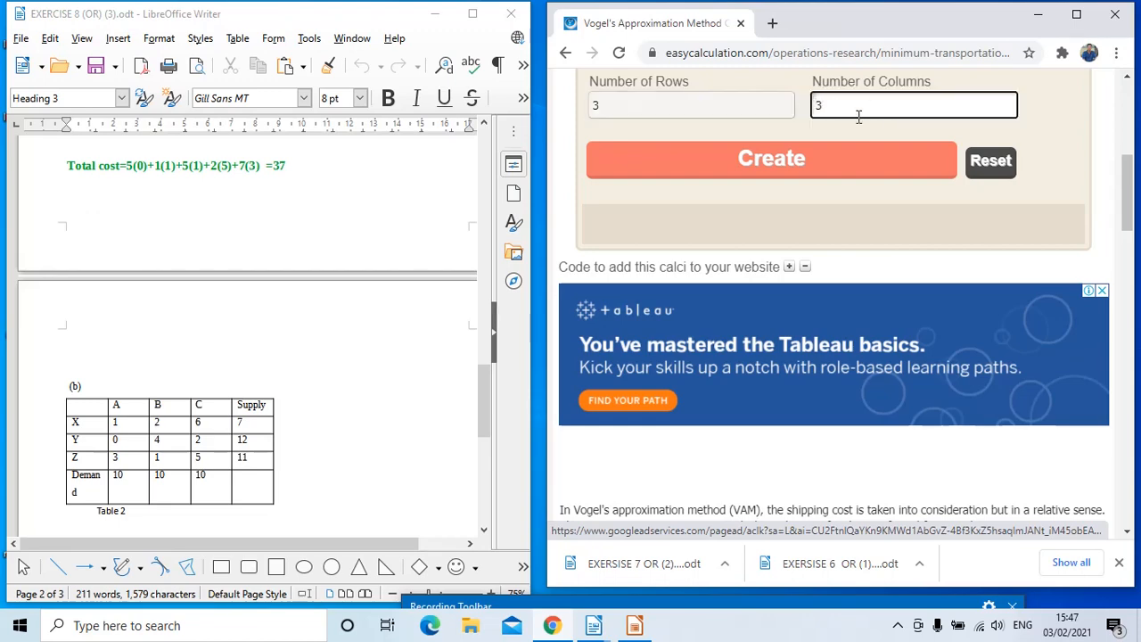
pyautogui.click(828, 162)
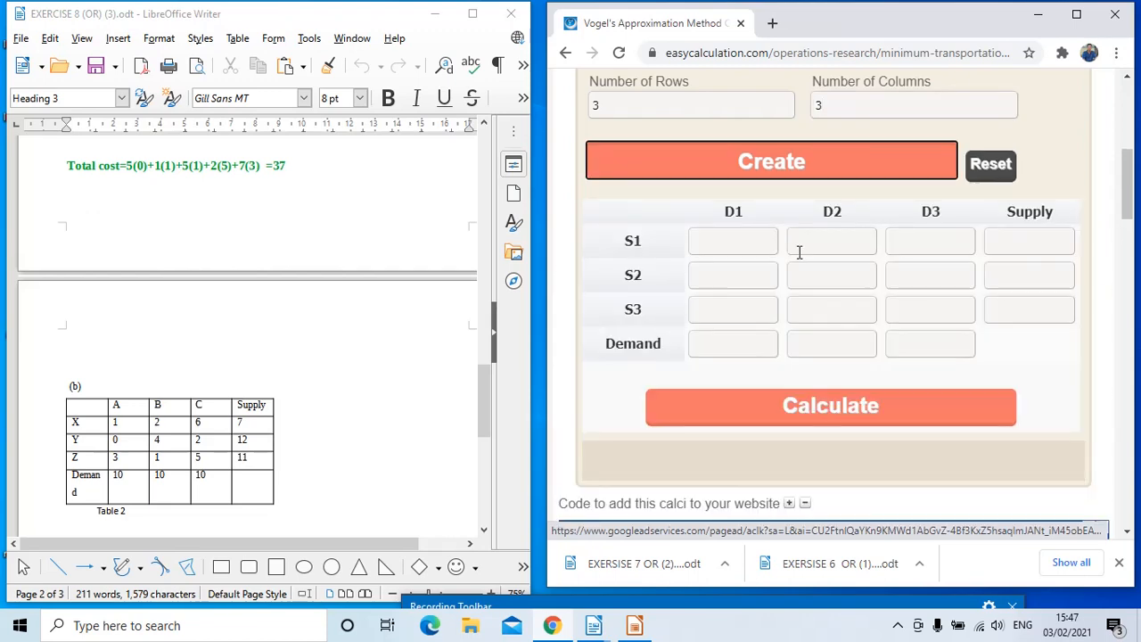
# Step: Fill row S1 with costs 1, 2 and 6 for D1, D2 and D3 and a supply of 7
pyautogui.click(745, 237)
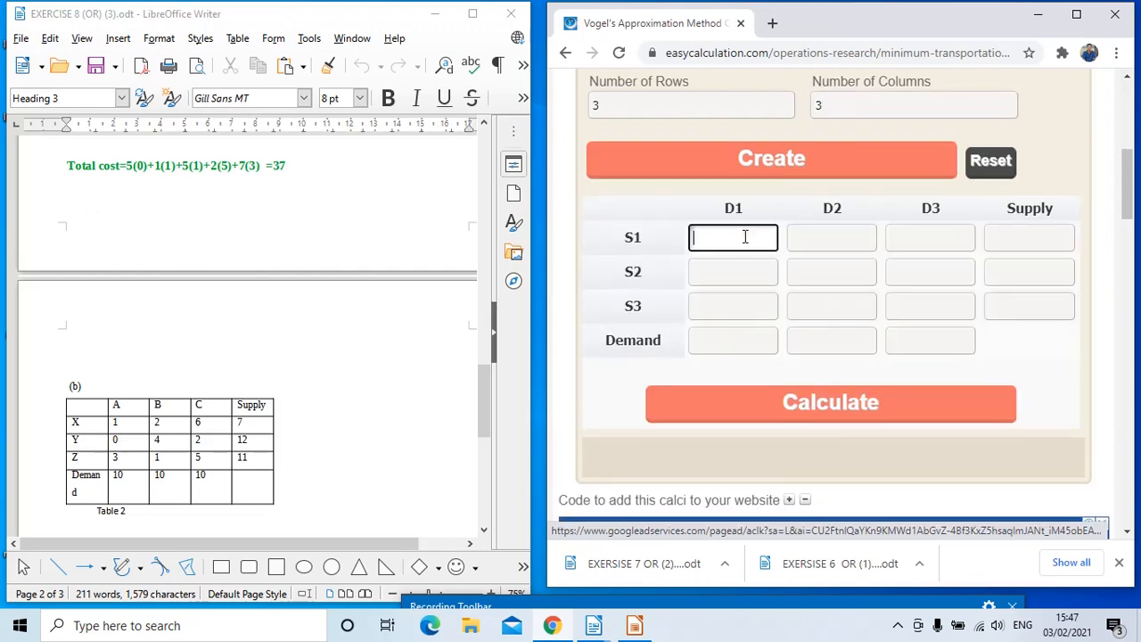
pyautogui.write('1')
pyautogui.click(812, 237)
pyautogui.write('2')
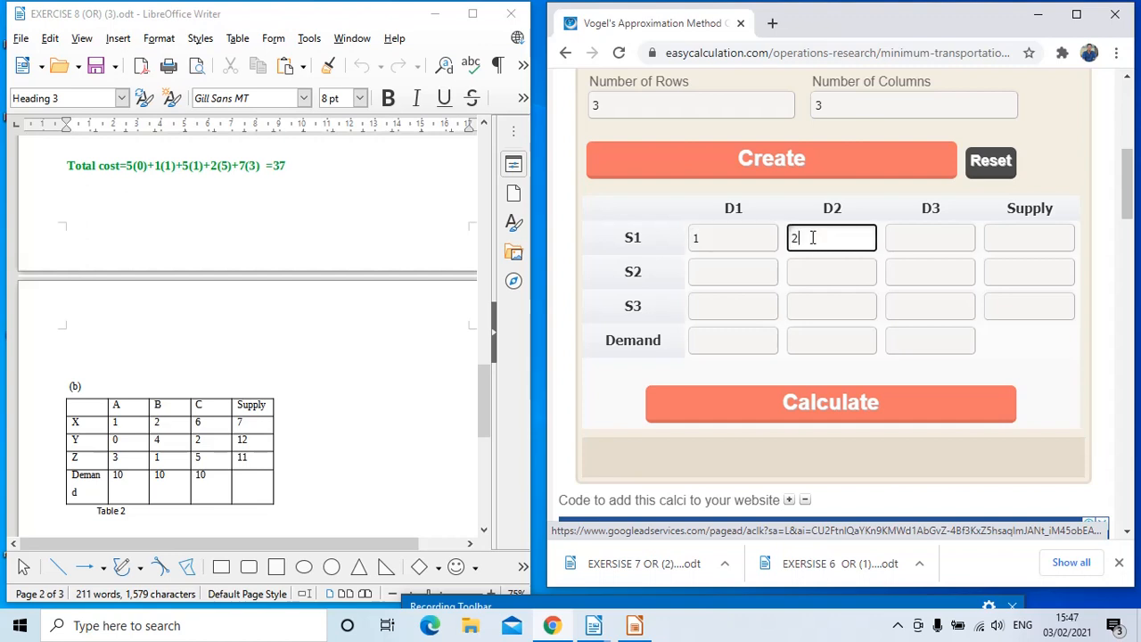
pyautogui.click(921, 235)
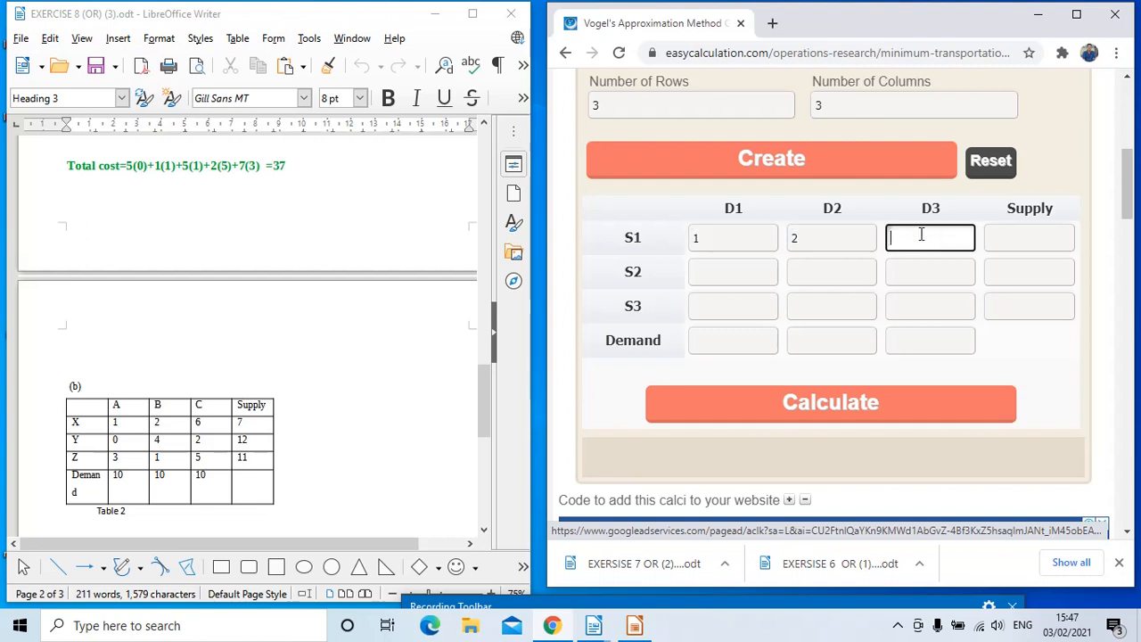
pyautogui.click(1013, 237)
pyautogui.write('7')
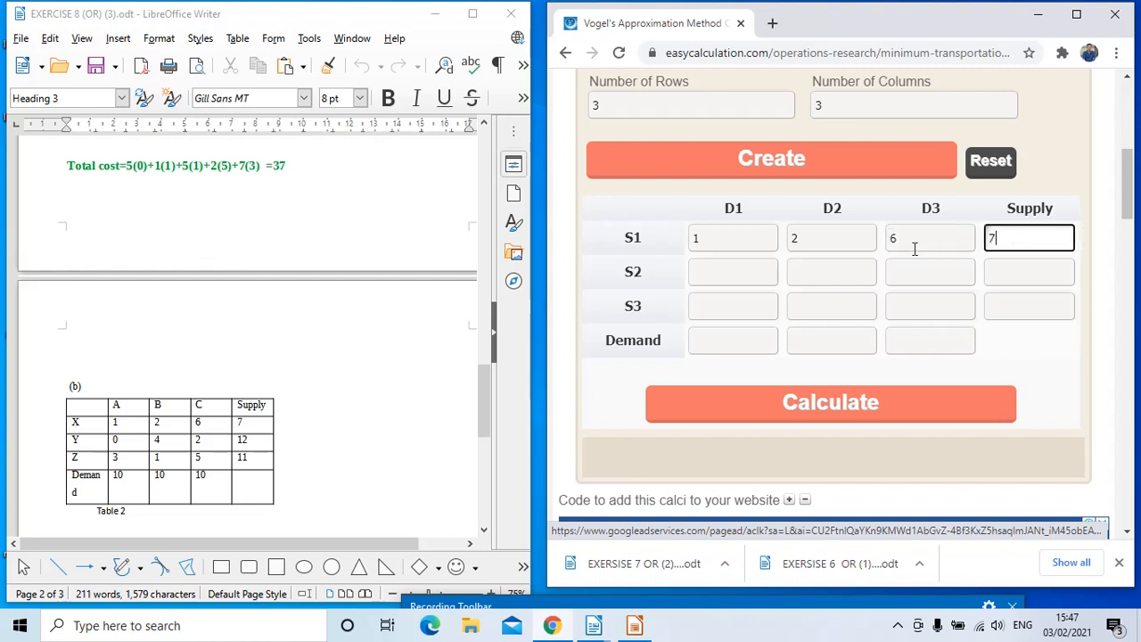
# Step: Fill row S2 with costs 0, 4 and 2 for D1, D2 and D3 and a supply of 12
pyautogui.click(718, 272)
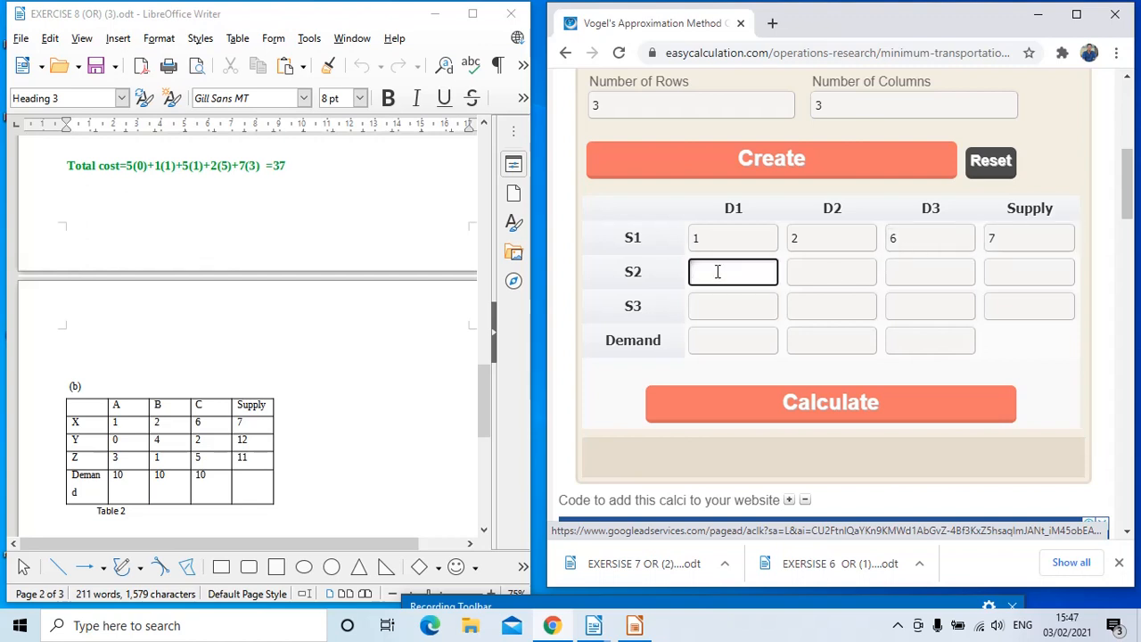
pyautogui.write('0')
pyautogui.click(806, 273)
pyautogui.write('4')
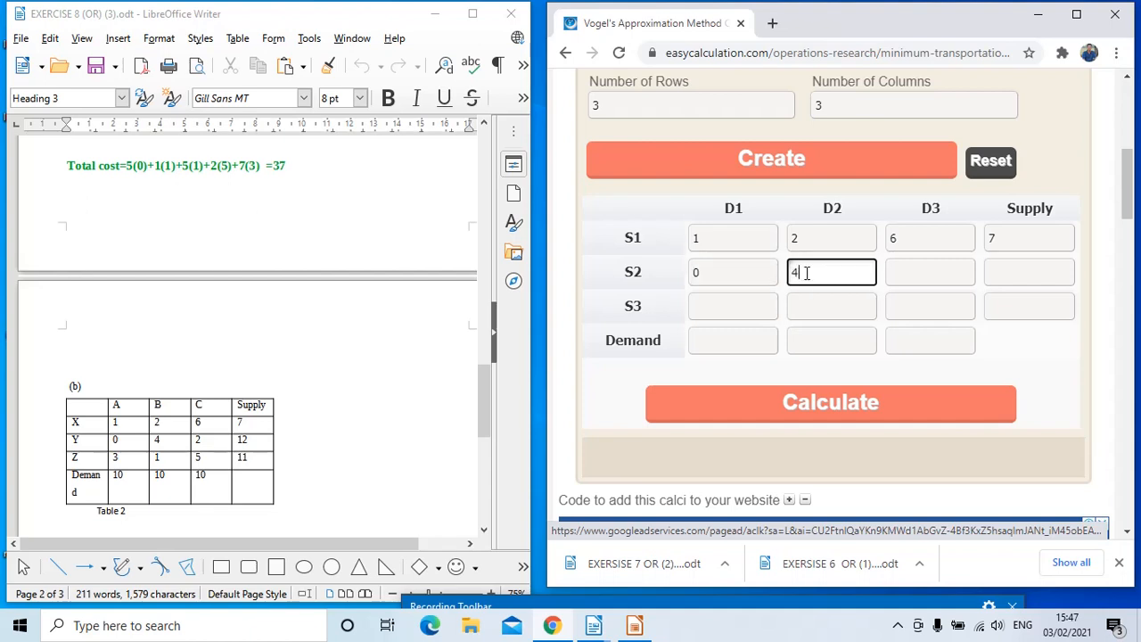
pyautogui.click(947, 269)
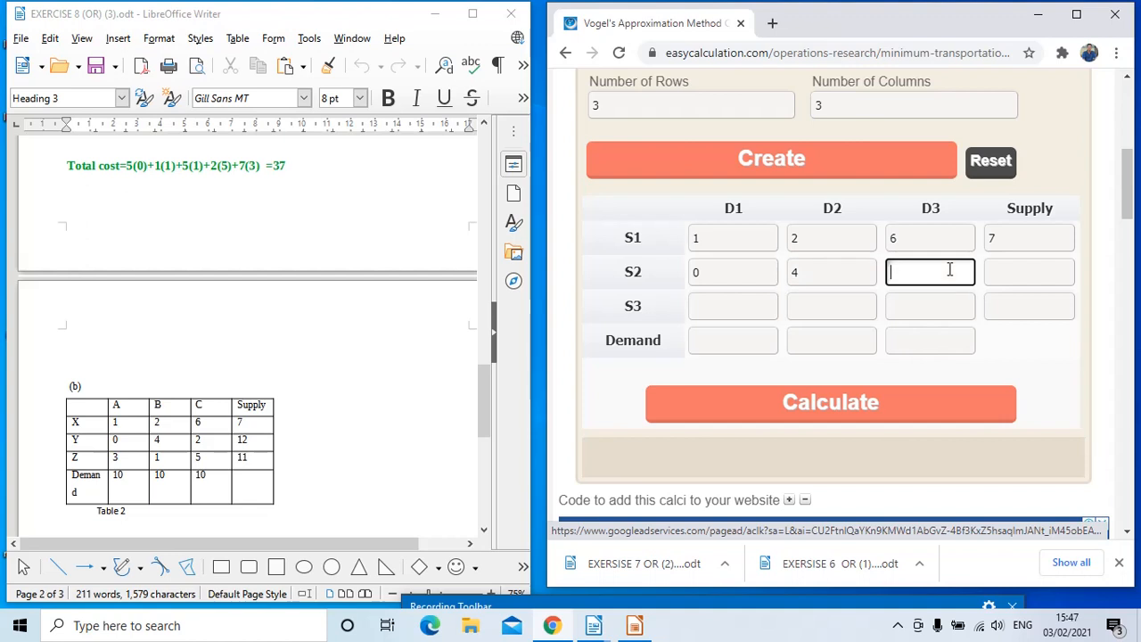
pyautogui.write('2')
pyautogui.click(1012, 268)
pyautogui.write('12')
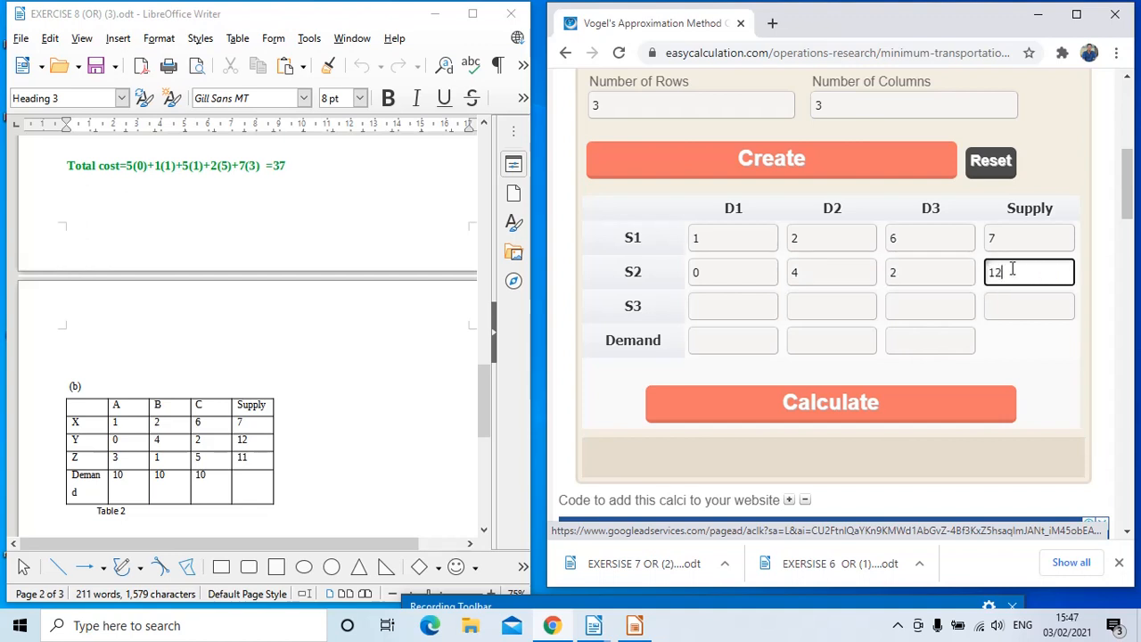
# Step: Fill row S3 with costs 3, 1 and 5 for D1, D2 and D3 and a supply of 11
pyautogui.click(748, 305)
pyautogui.write('3')
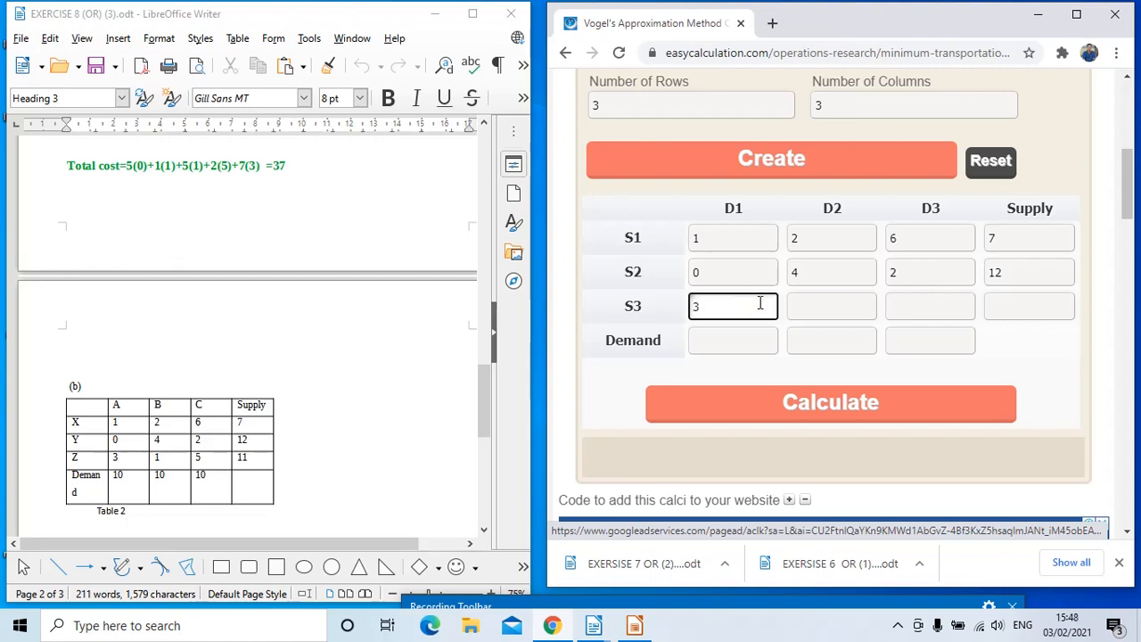
pyautogui.click(832, 300)
pyautogui.write('1')
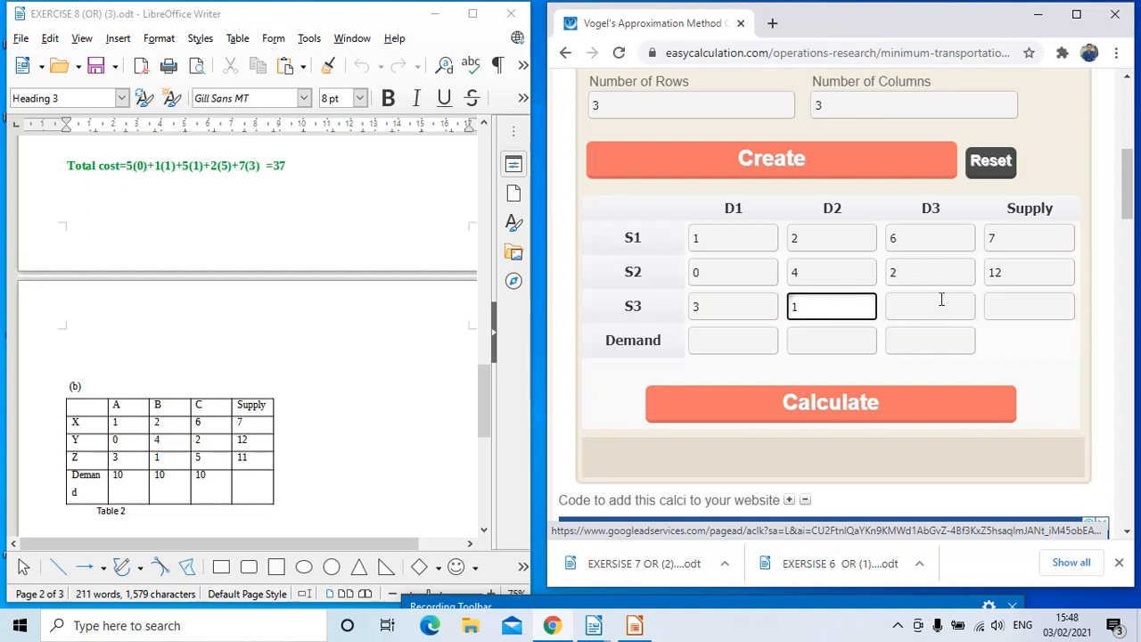
pyautogui.click(942, 299)
pyautogui.write('5')
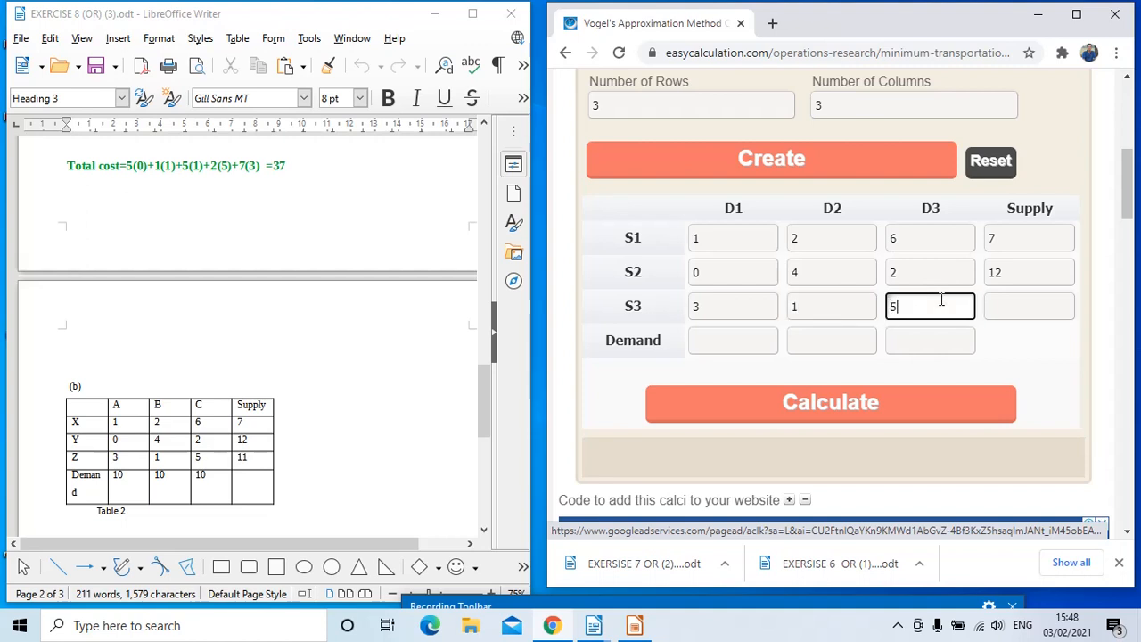
pyautogui.click(1022, 305)
pyautogui.write('11')
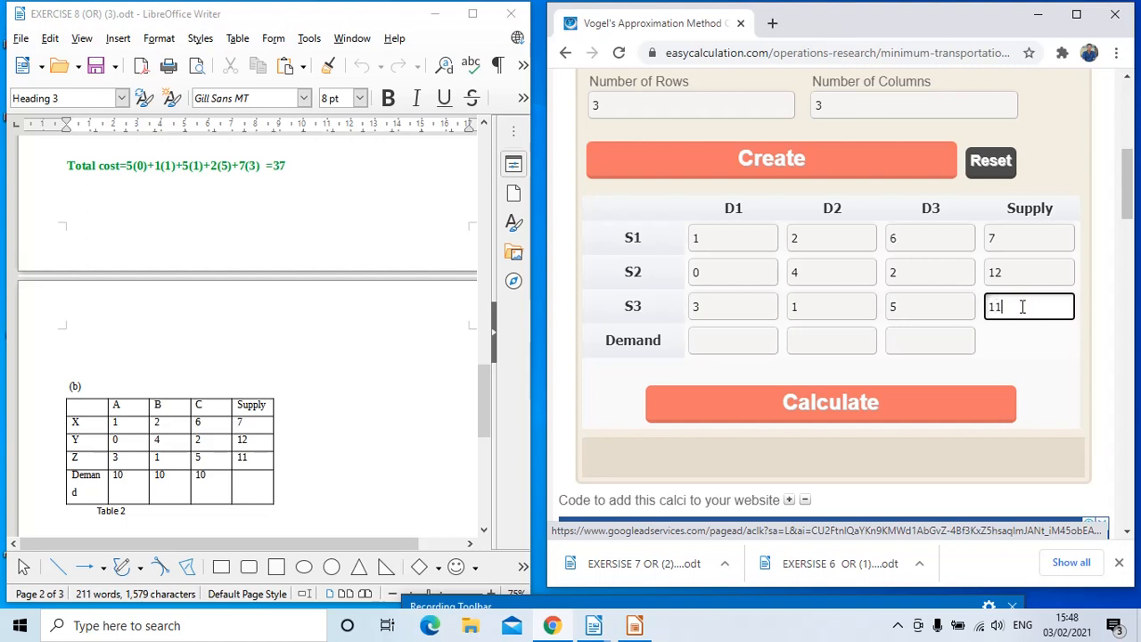
# Step: Enter a demand of 10 for each of D1, D2 and D3 and calculate the VAM solution
pyautogui.click(726, 335)
pyautogui.write('10')
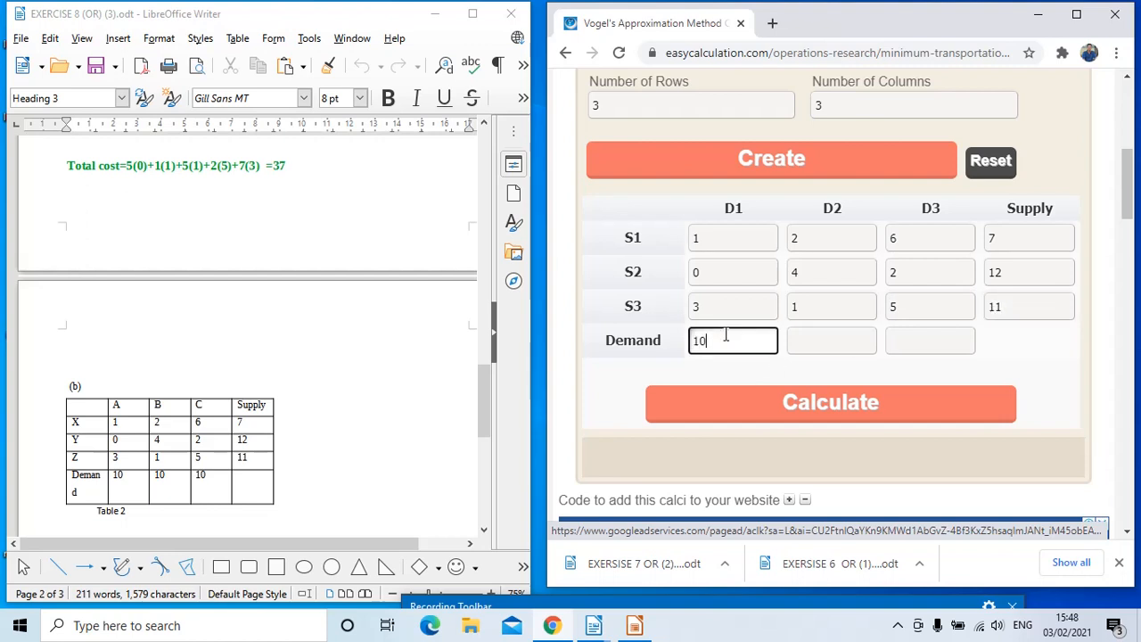
pyautogui.click(820, 339)
pyautogui.write('10')
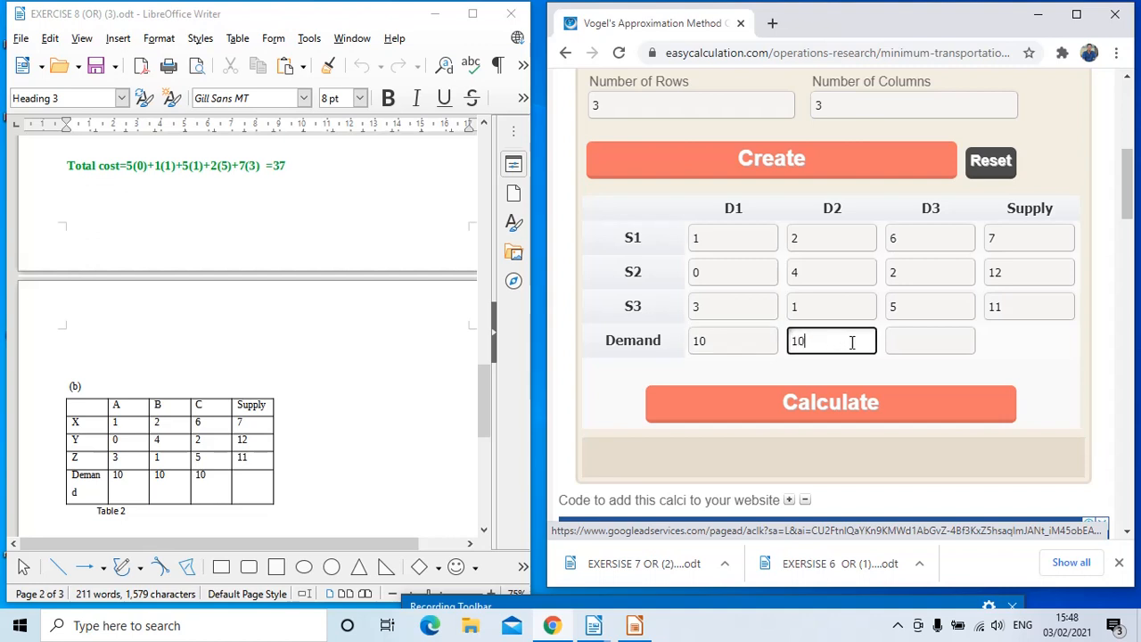
pyautogui.click(894, 340)
pyautogui.write('1')
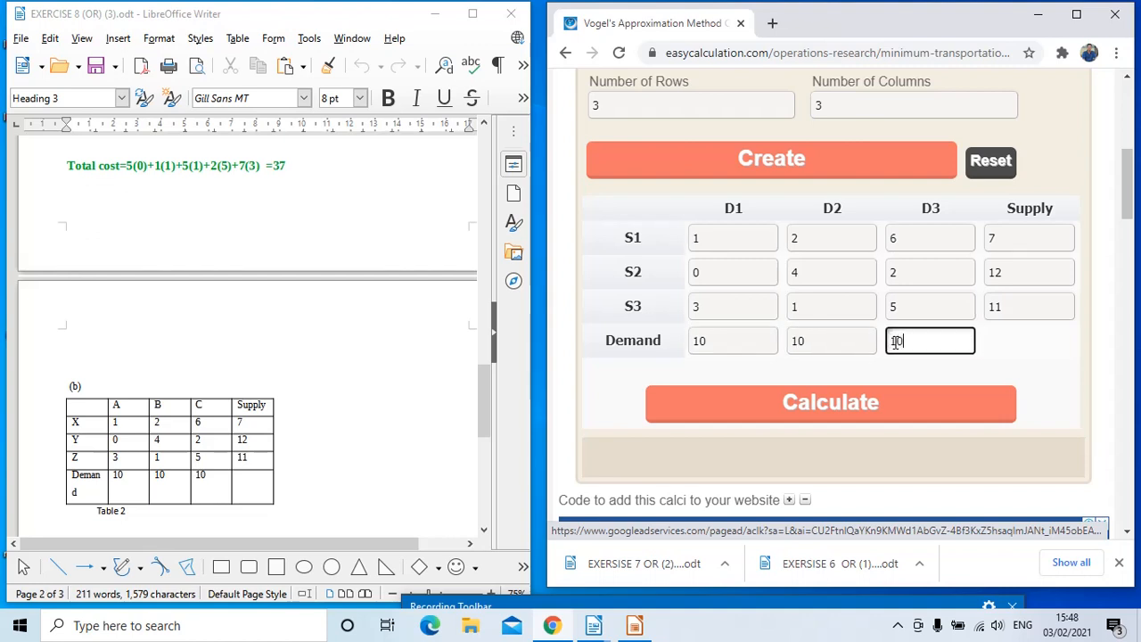
pyautogui.write('0')
pyautogui.click(836, 404)
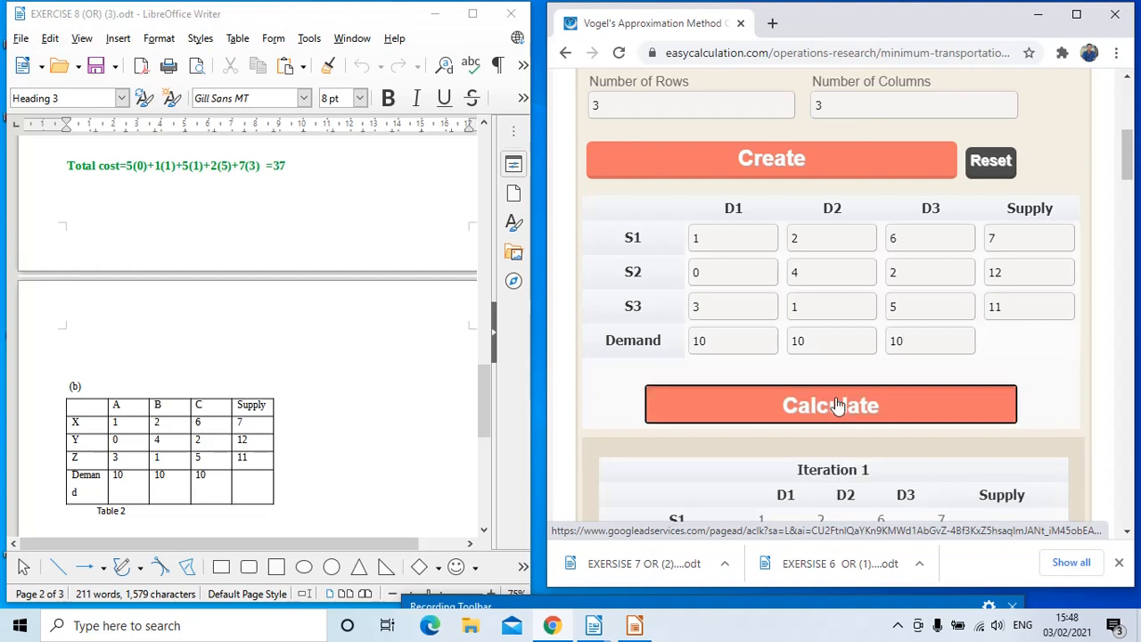
# Step: Compare the calculator's iterations and total minimum cost with the worked table and total cost line for problem (b) in the document
pyautogui.scroll(-2, 836, 403)
pyautogui.scroll(-1, 836, 404)
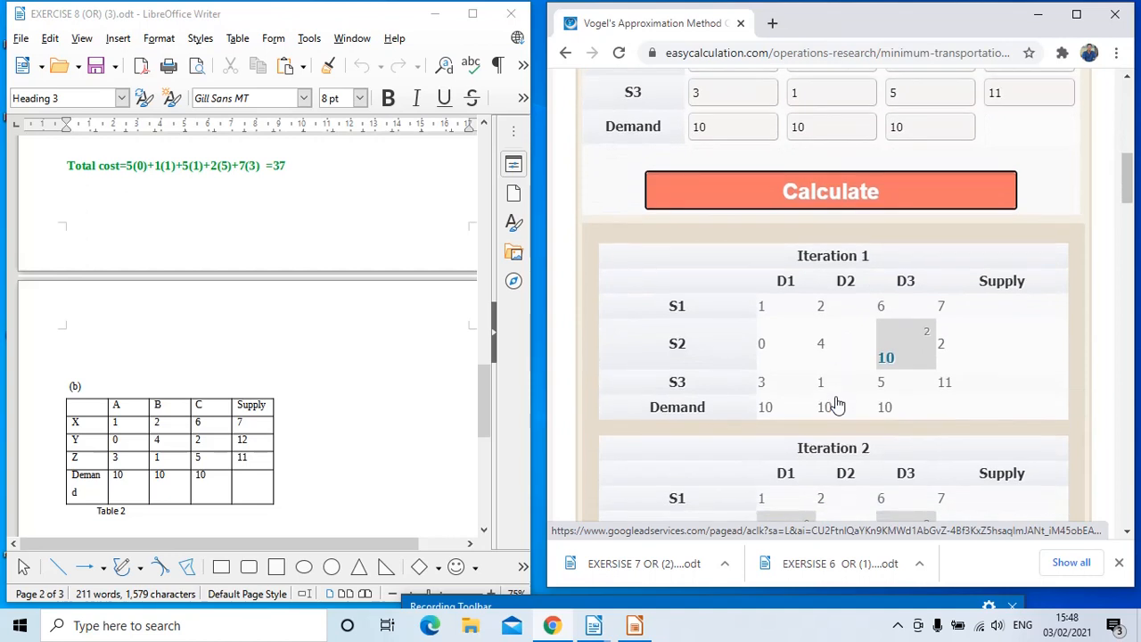
pyautogui.scroll(-5, 836, 405)
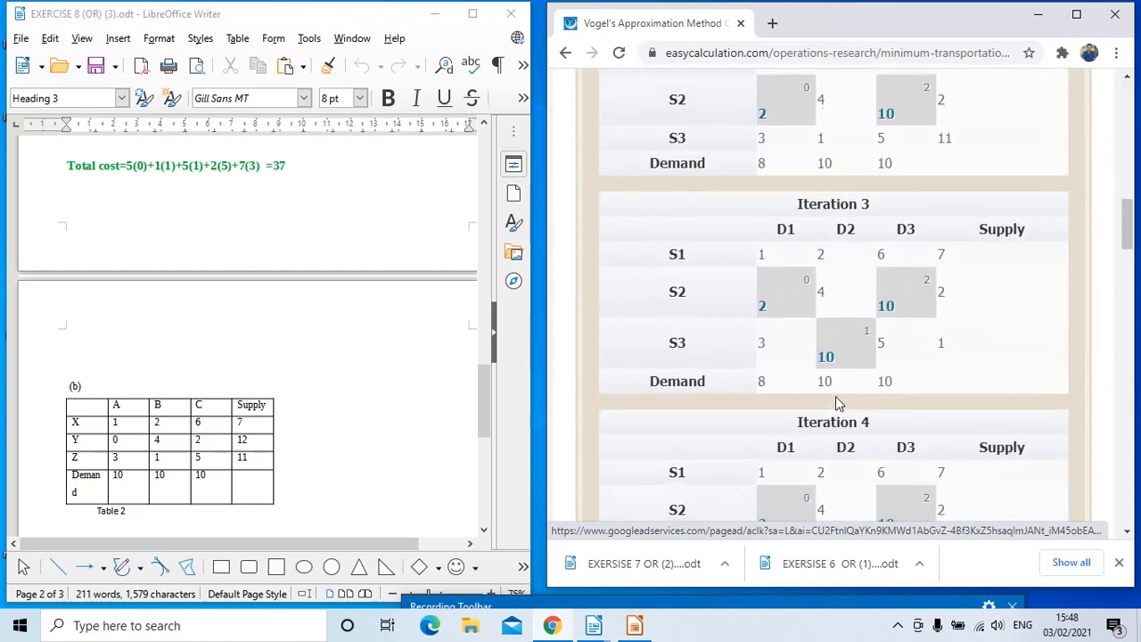
pyautogui.scroll(-5, 836, 404)
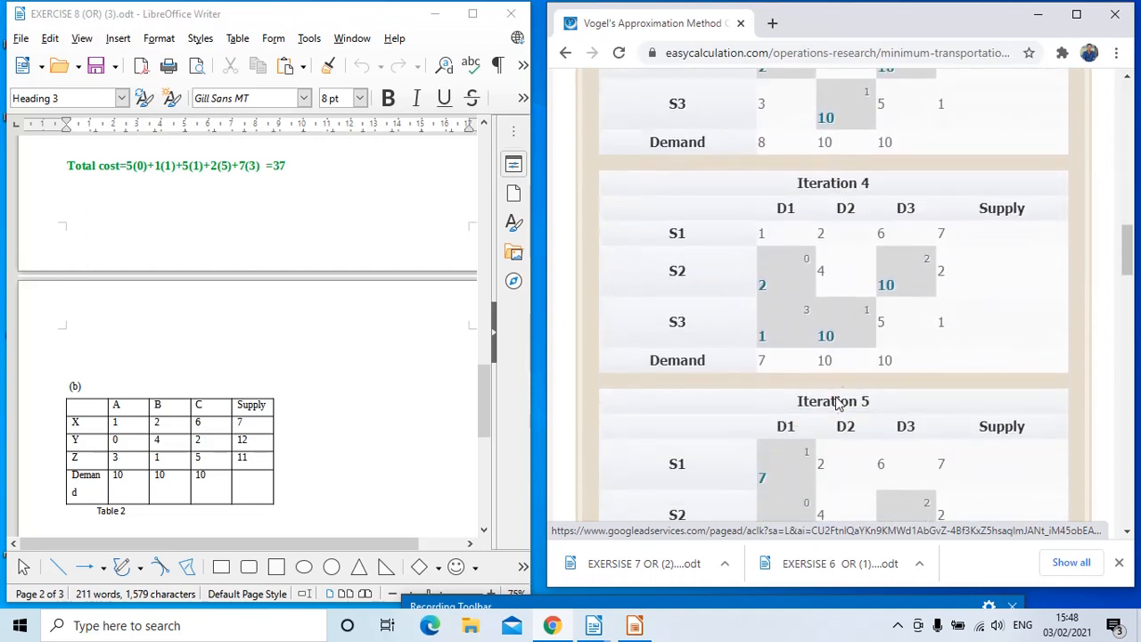
pyautogui.scroll(-2, 835, 404)
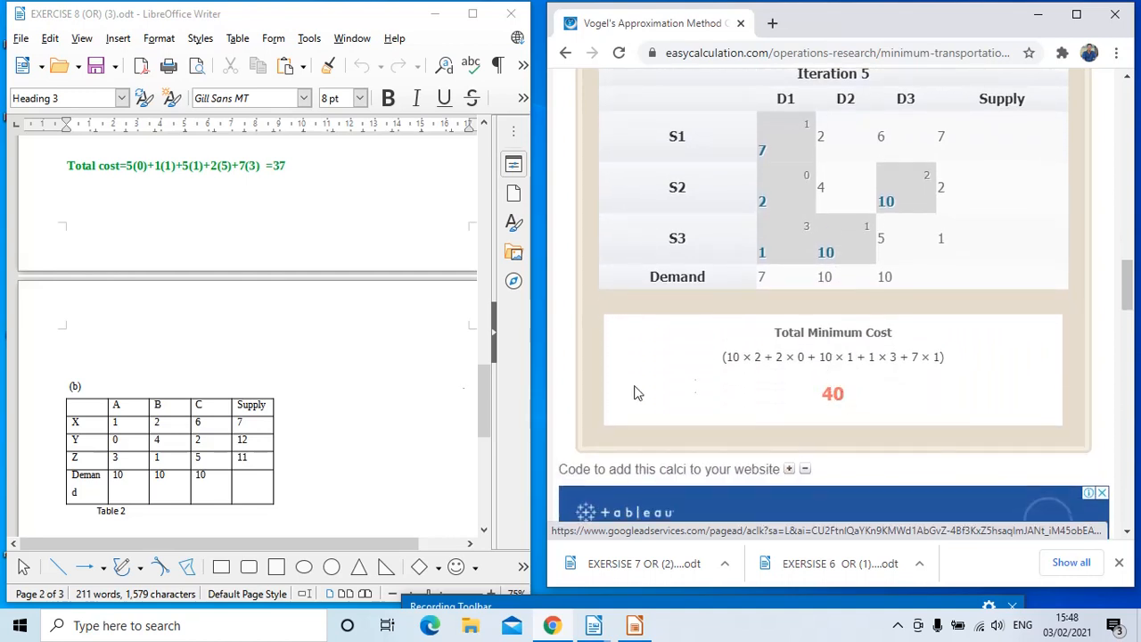
pyautogui.moveTo(481, 387); pyautogui.dragTo(477, 460)
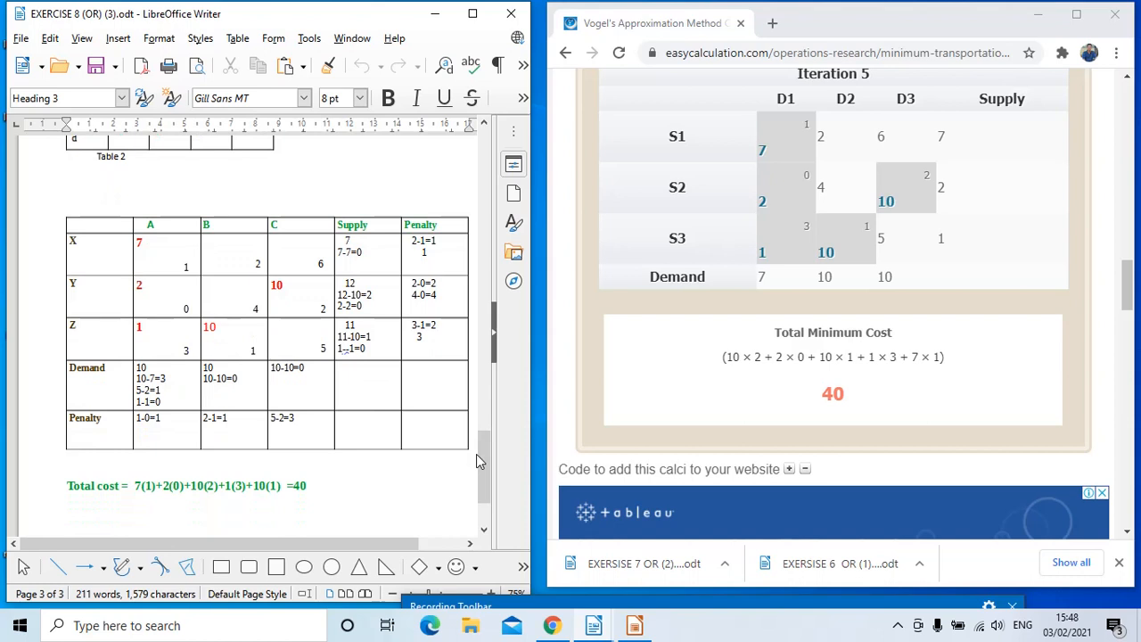
pyautogui.moveTo(321, 487); pyautogui.dragTo(71, 486)
pyautogui.click(328, 492)
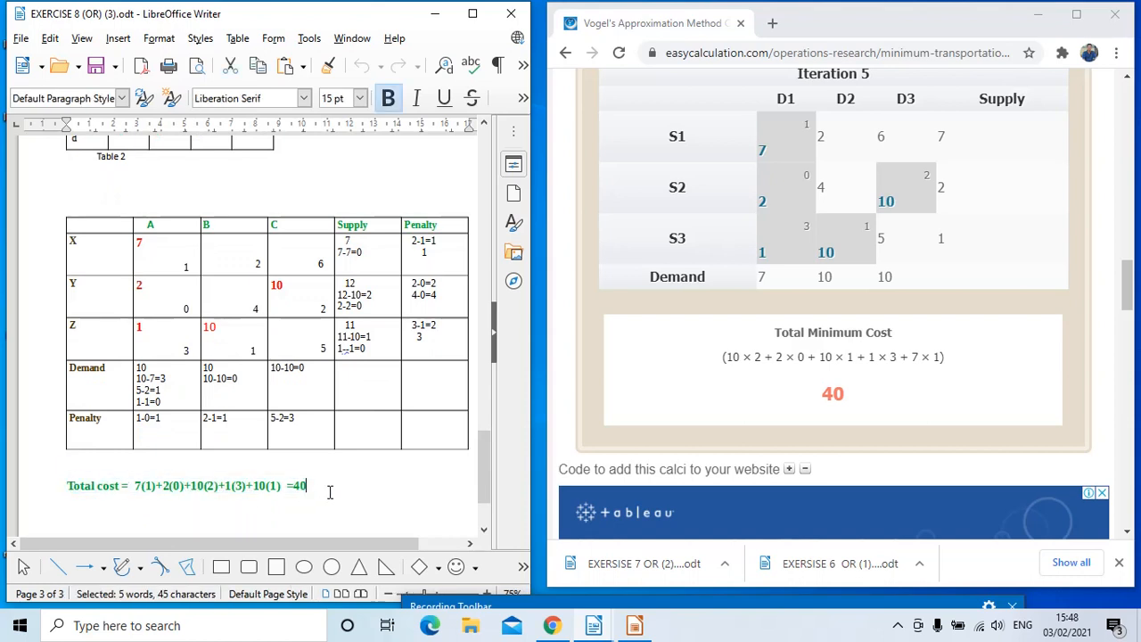
pyautogui.moveTo(291, 485); pyautogui.dragTo(319, 487)
pyautogui.click(330, 487)
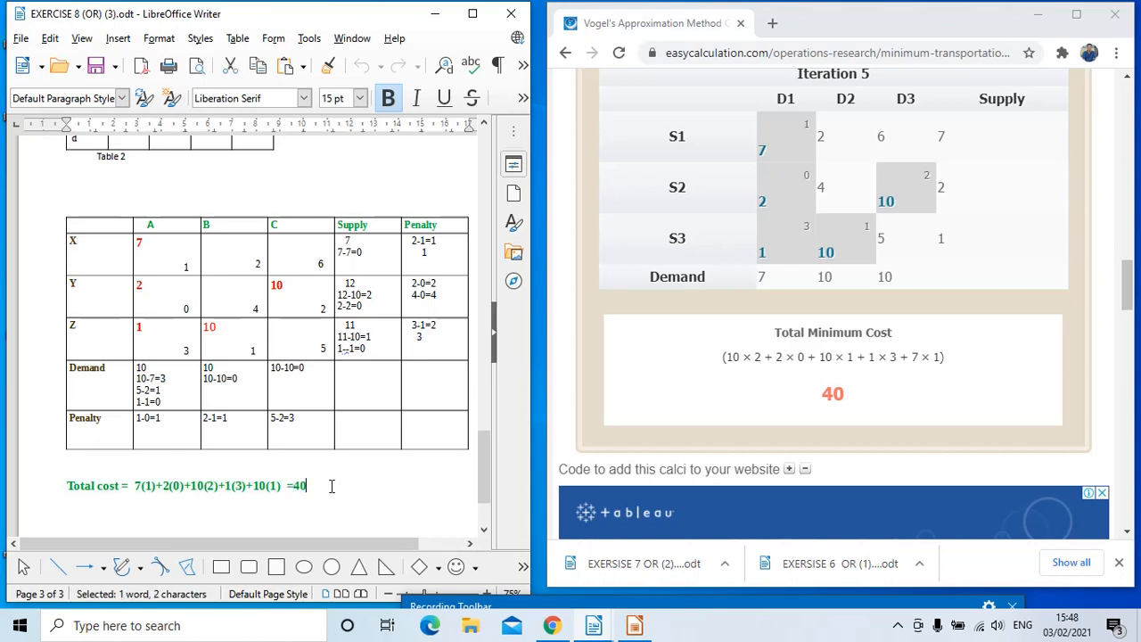
pyautogui.click(825, 395)
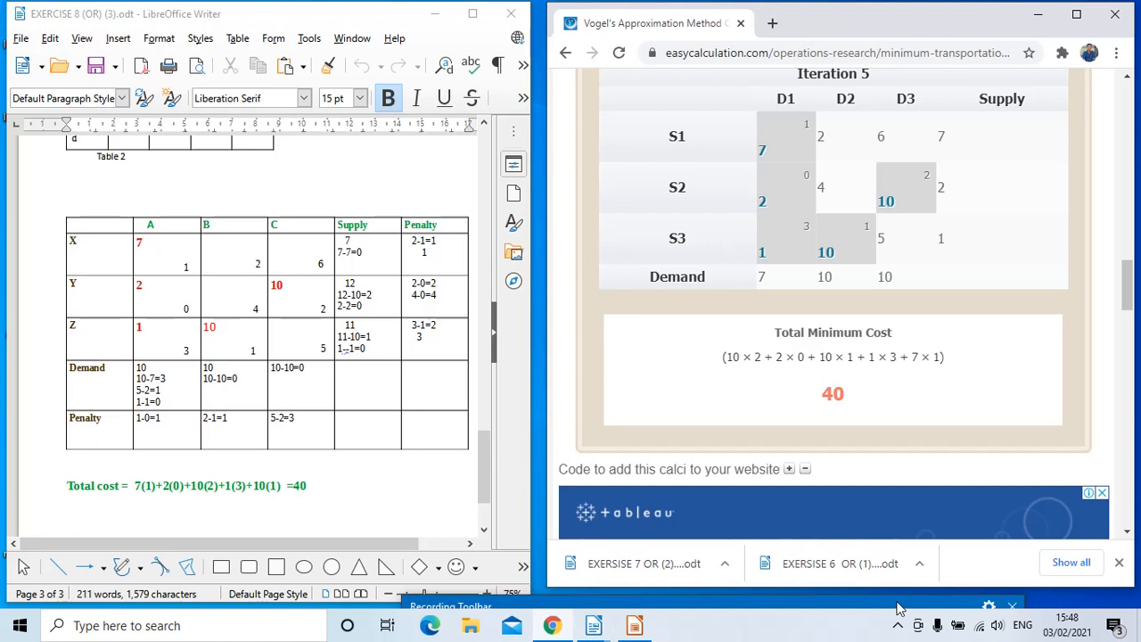
pyautogui.moveTo(885, 576)
pyautogui.moveTo(885, 577); pyautogui.dragTo(901, 491)
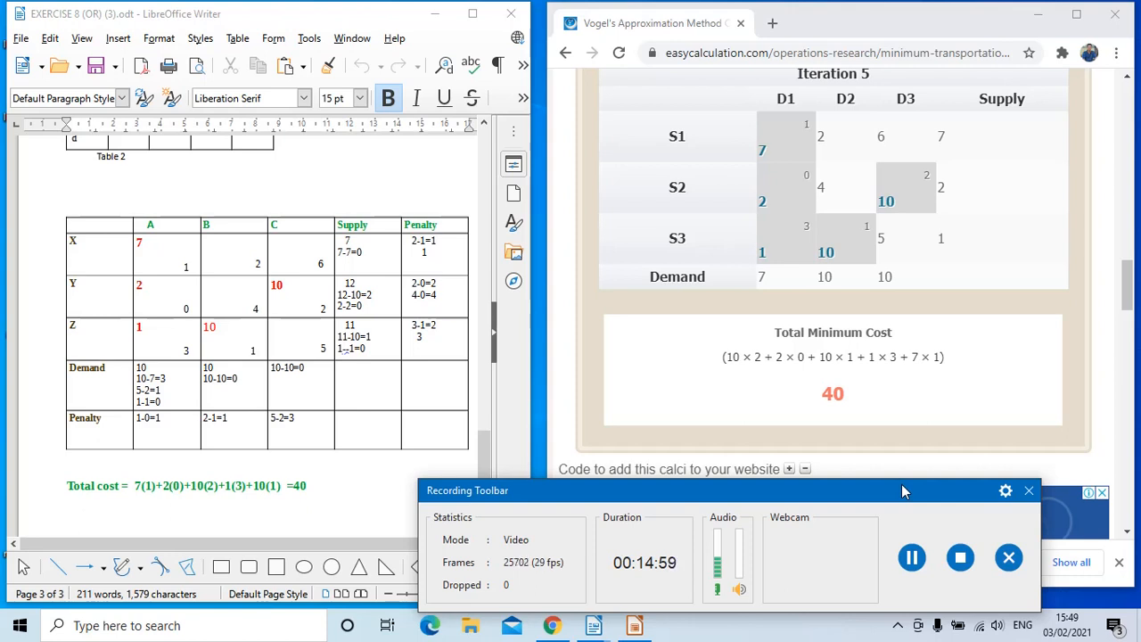
pyautogui.moveTo(891, 563); pyautogui.dragTo(888, 582)
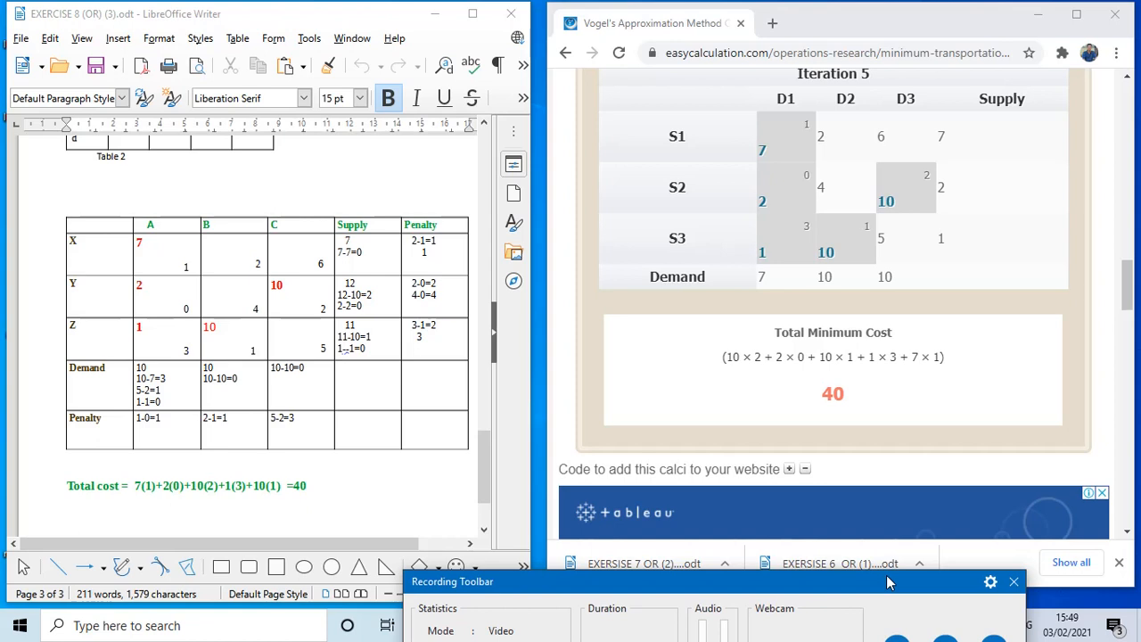
pyautogui.moveTo(878, 583); pyautogui.dragTo(884, 516)
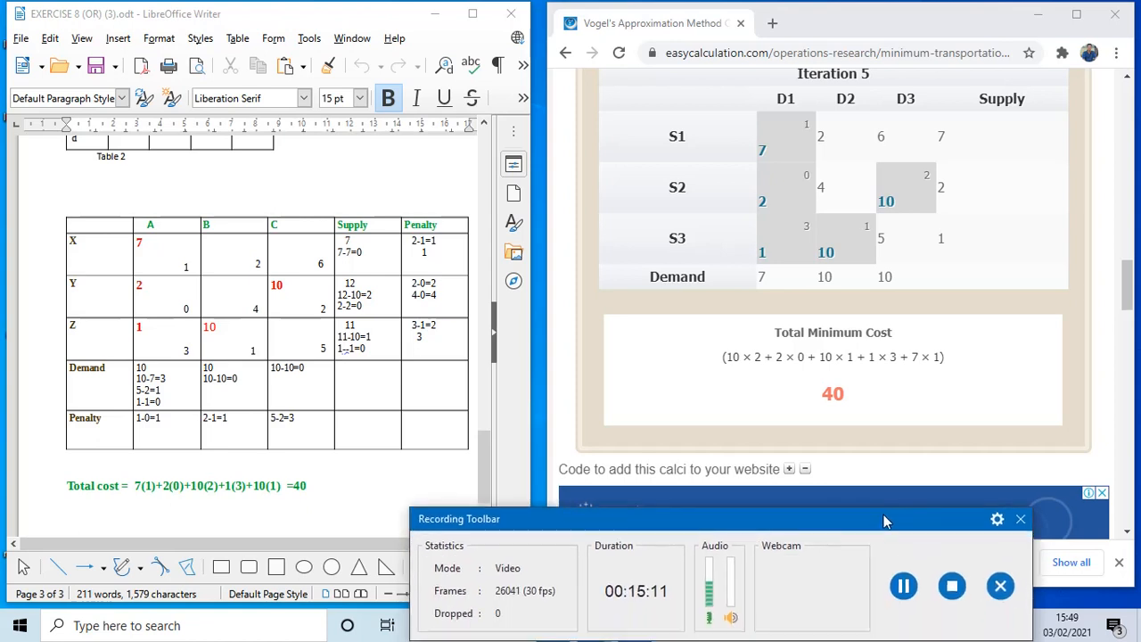